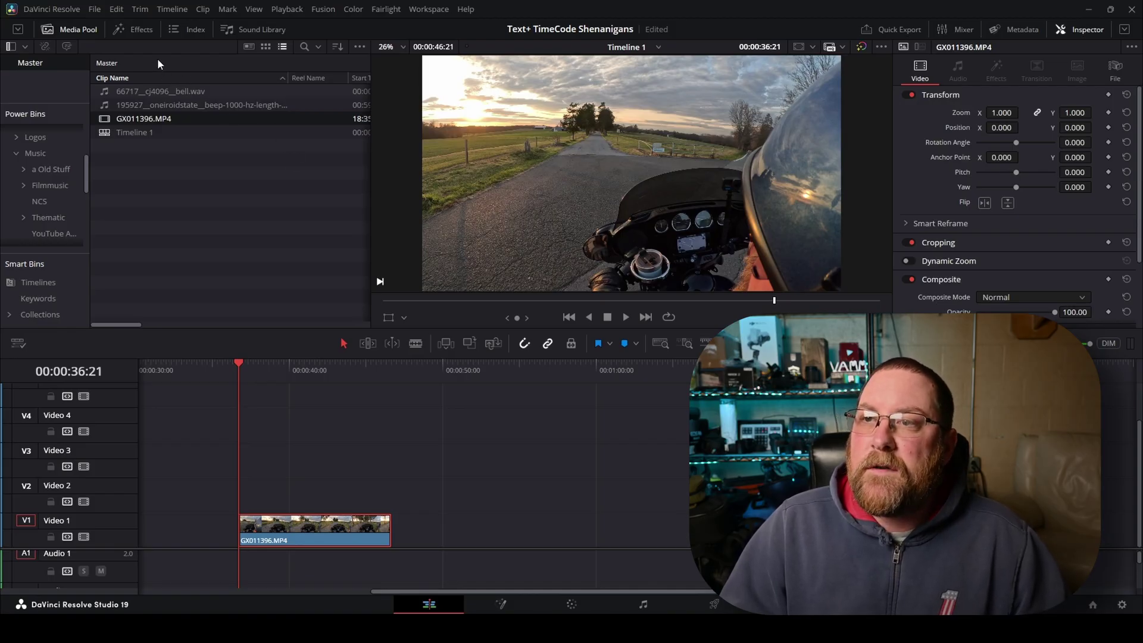
Step: Drag a Text+ title from Effects > Titles onto Video 2 above the motorcycle clip
{"action": "left_click", "coordinate": [135, 31]}
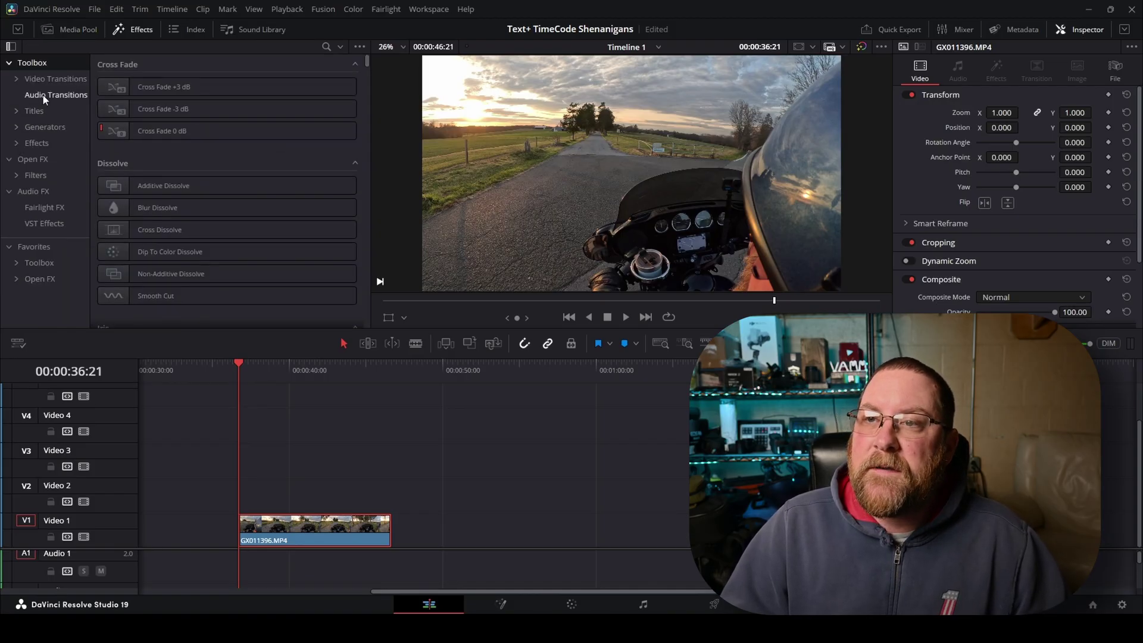
{"action": "left_click", "coordinate": [31, 113]}
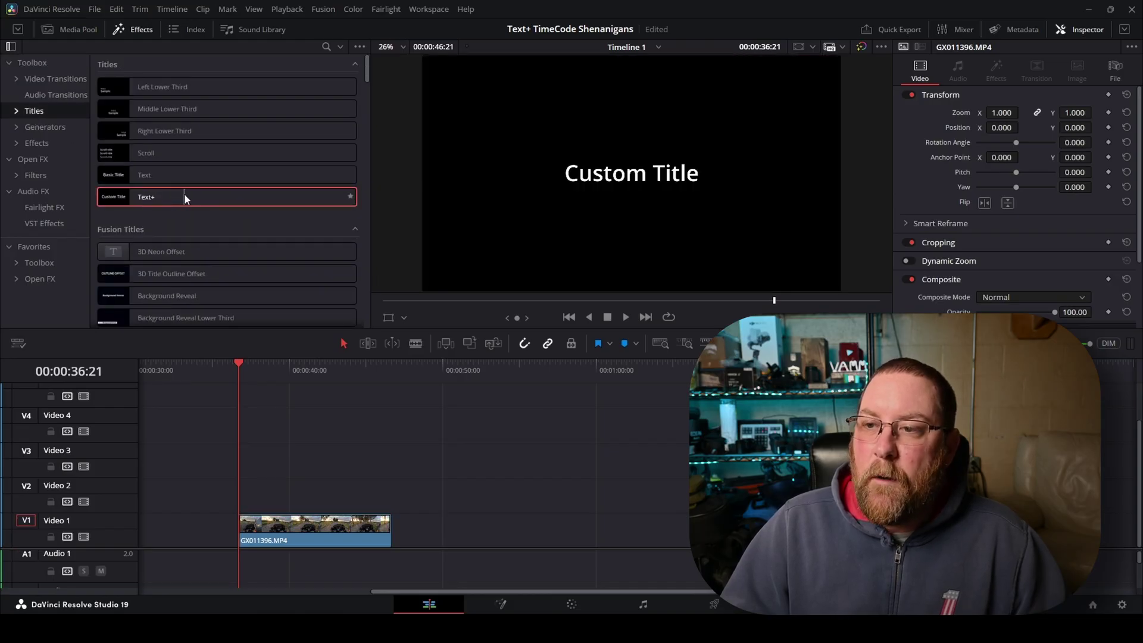
{"action": "left_click_drag", "start_coordinate": [184, 195], "coordinate": [380, 494]}
Step: Replace the Text+ placeholder text with a live TimeCode reading 00:00:00:00
{"action": "left_click", "coordinate": [340, 503]}
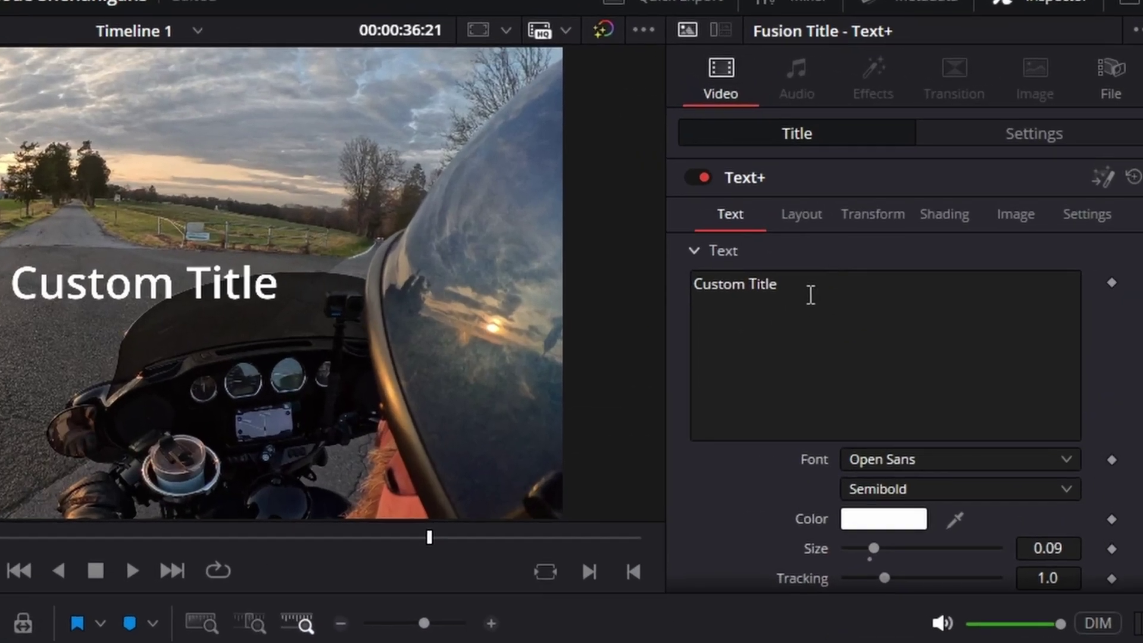
{"action": "left_click_drag", "start_coordinate": [811, 294], "coordinate": [553, 288]}
{"action": "key", "text": "BackSpace"}
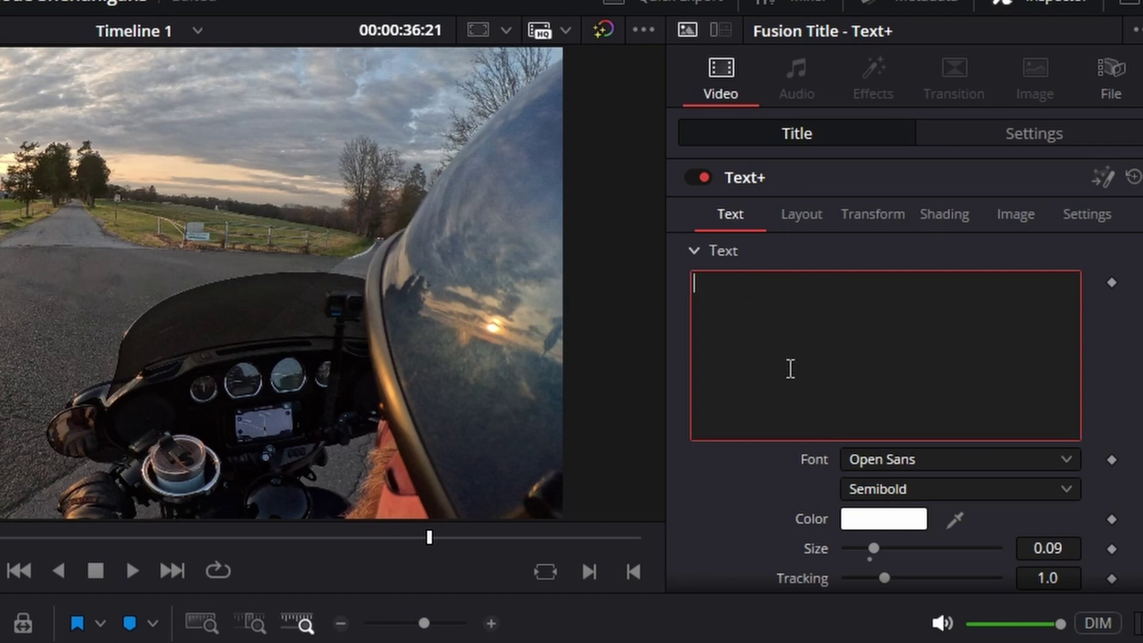
{"action": "right_click", "coordinate": [780, 313]}
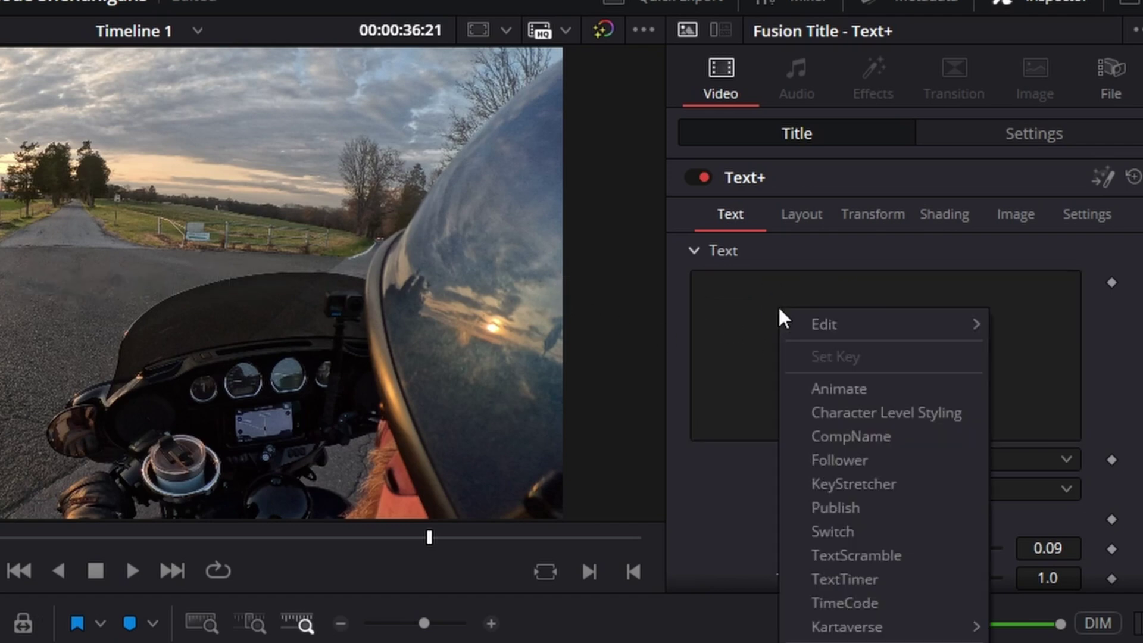
{"action": "left_click", "coordinate": [841, 604]}
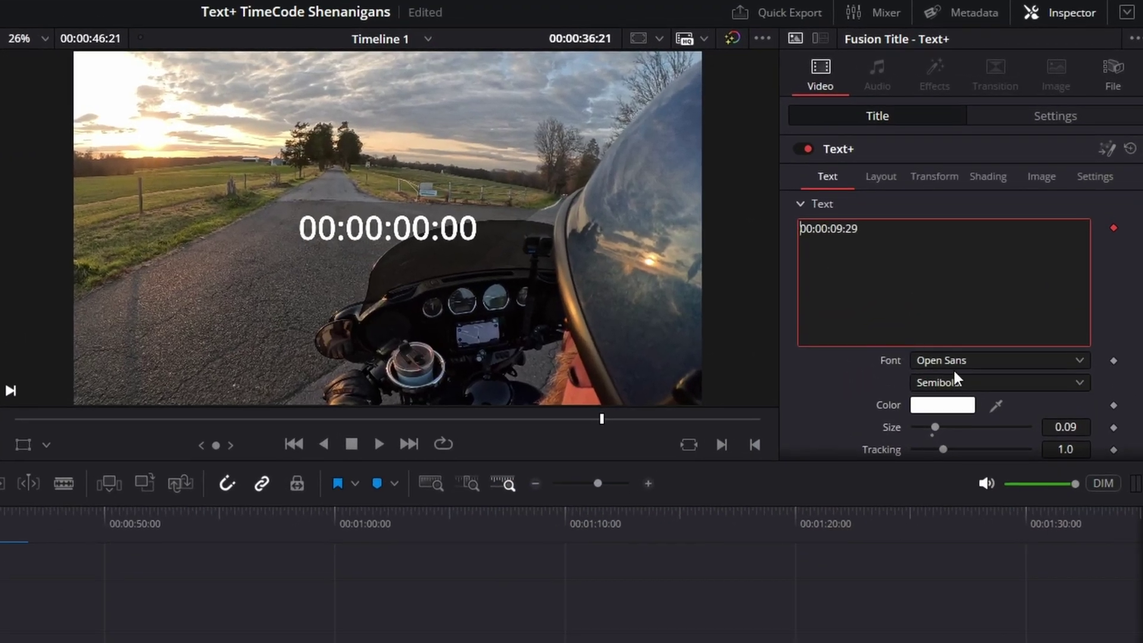
Step: Set the timecode text to the Digital-7 Italic font at size 0.1493
{"action": "left_click", "coordinate": [951, 362]}
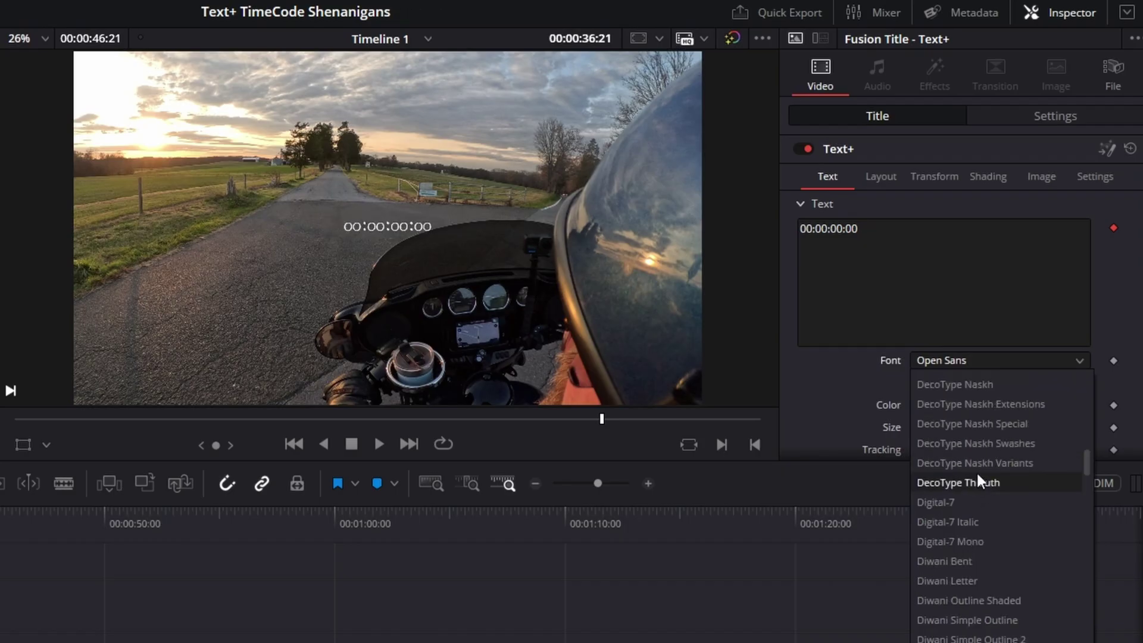
{"action": "left_click", "coordinate": [969, 520]}
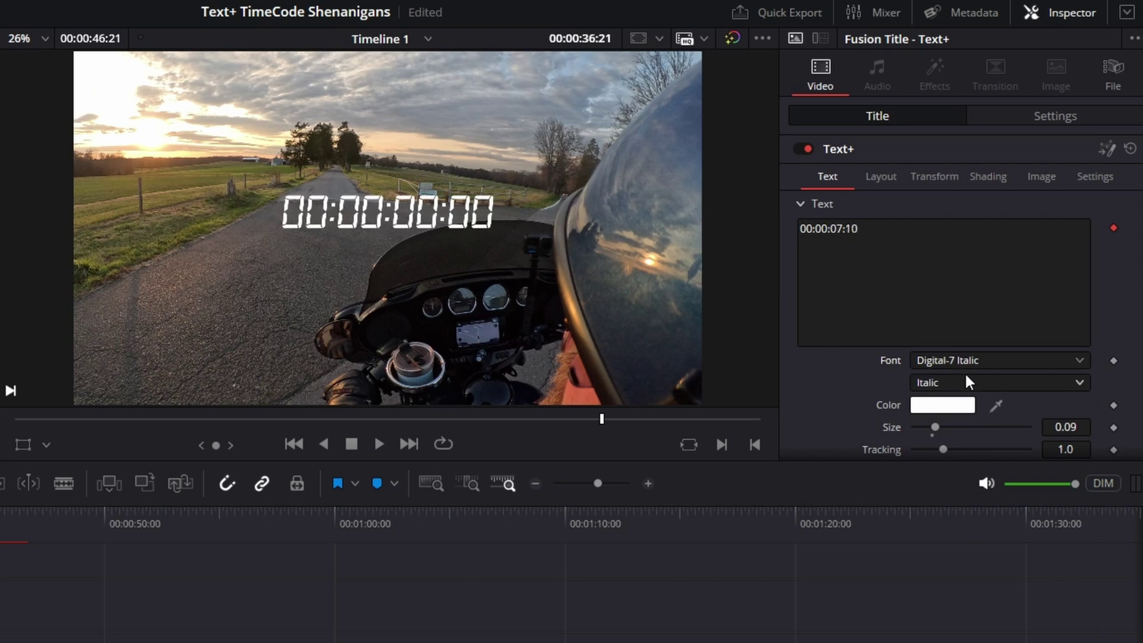
{"action": "left_click_drag", "start_coordinate": [1069, 427], "coordinate": [1087, 427]}
{"action": "scroll", "coordinate": [955, 373], "scroll_direction": "down", "scroll_amount": 2}
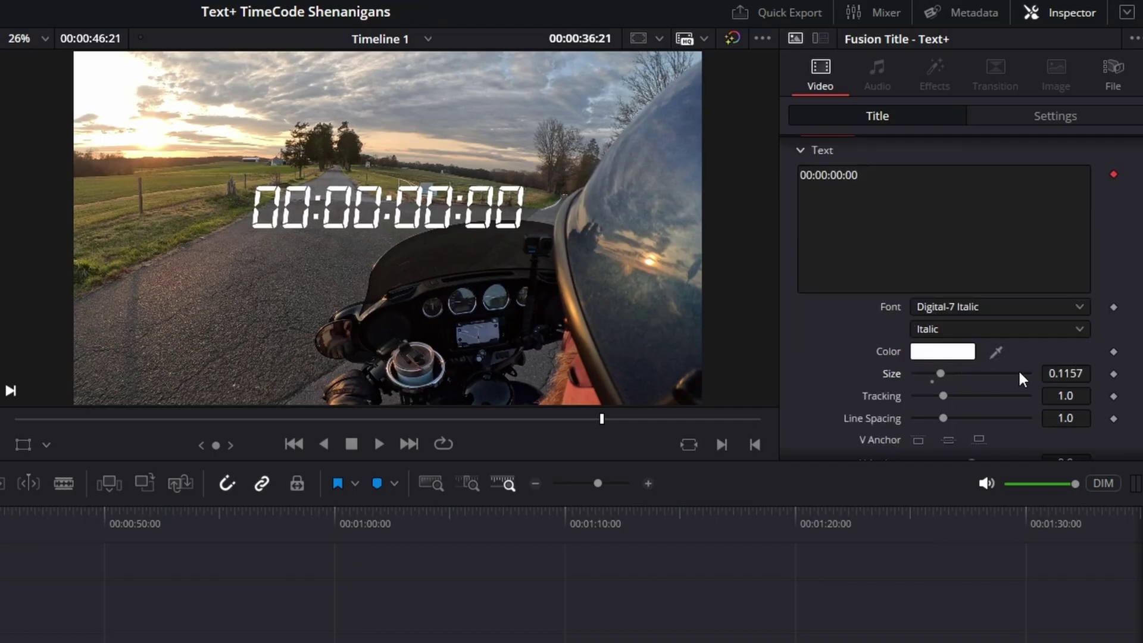
{"action": "left_click_drag", "start_coordinate": [1069, 372], "coordinate": [1089, 373]}
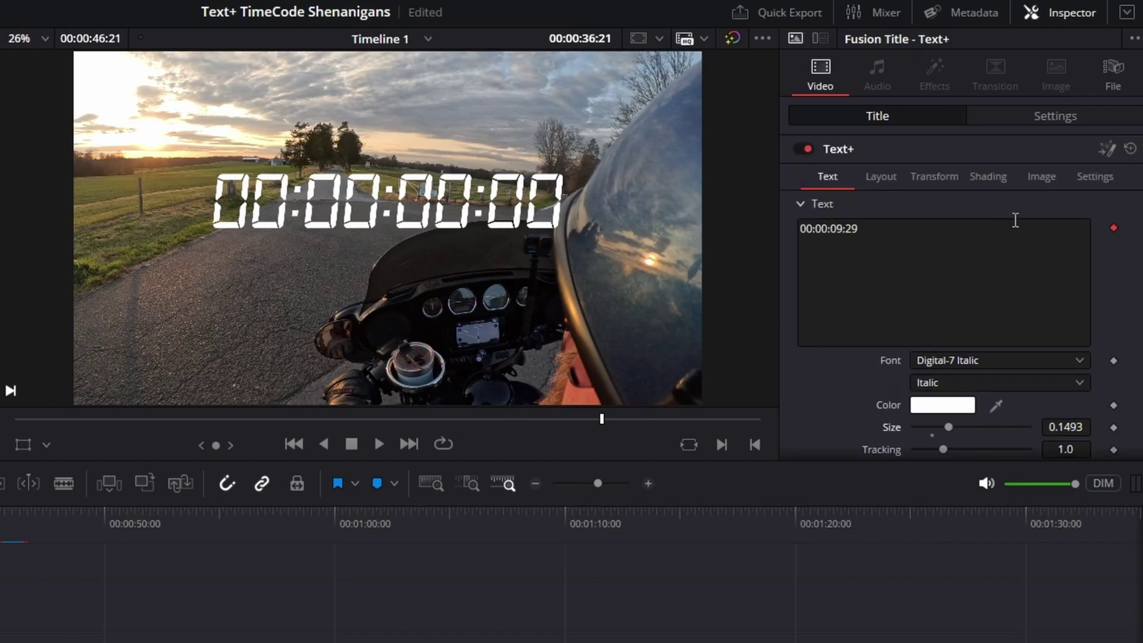
{"action": "right_click", "coordinate": [894, 238]}
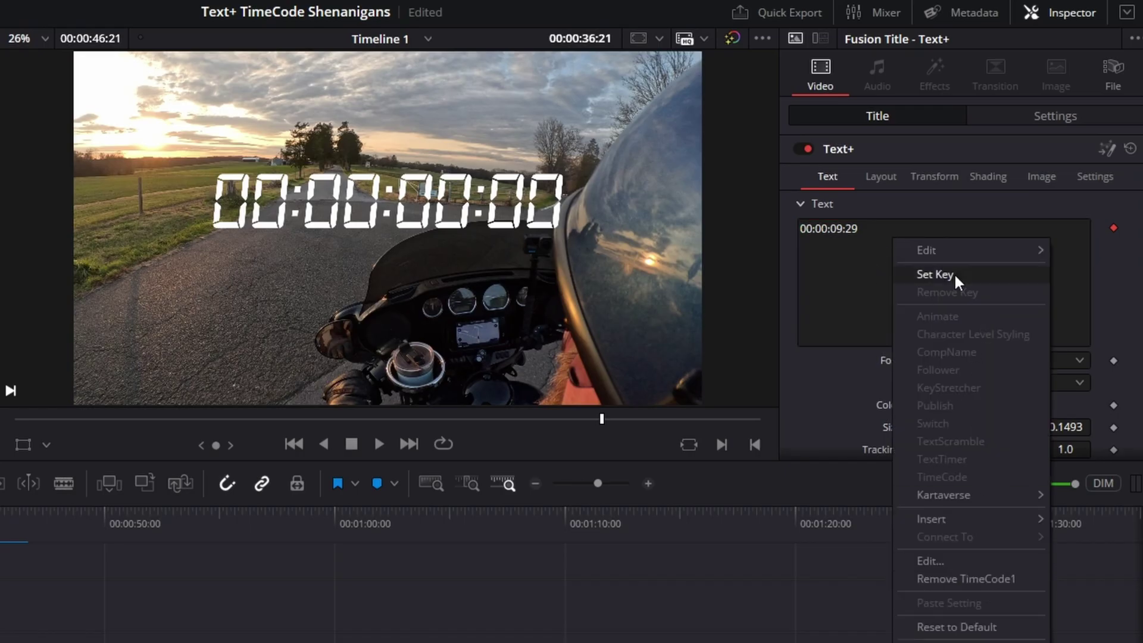
{"action": "left_click", "coordinate": [873, 277]}
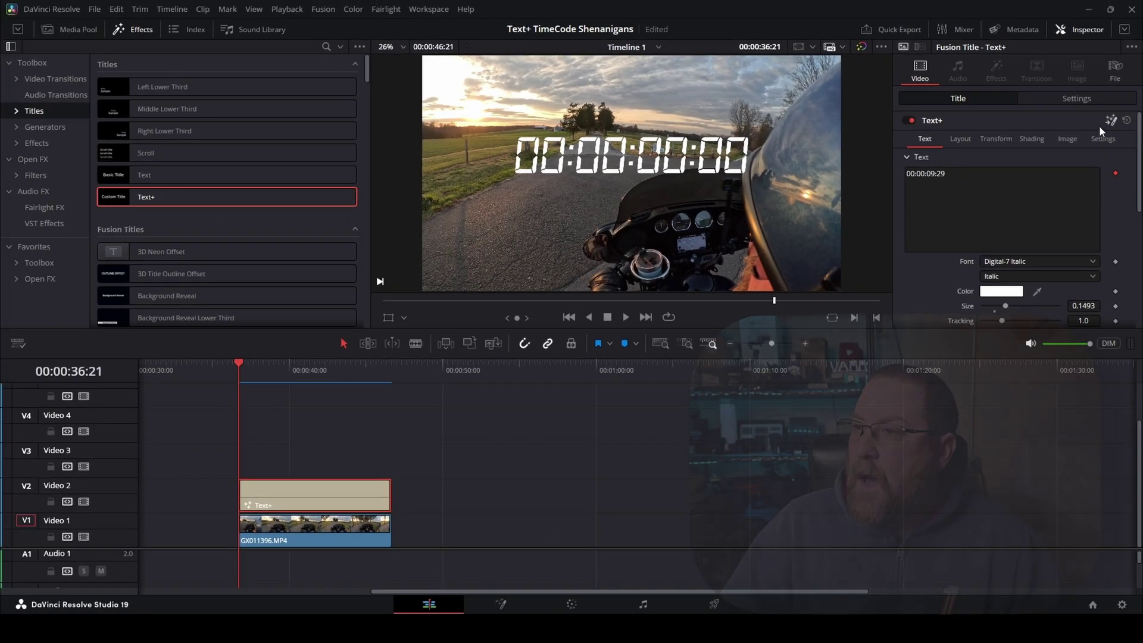
Step: In Fusion's Time Code modifier, uncheck Frms and set Start Offset to 3000, showing 00:01:40
{"action": "left_click", "coordinate": [1106, 148]}
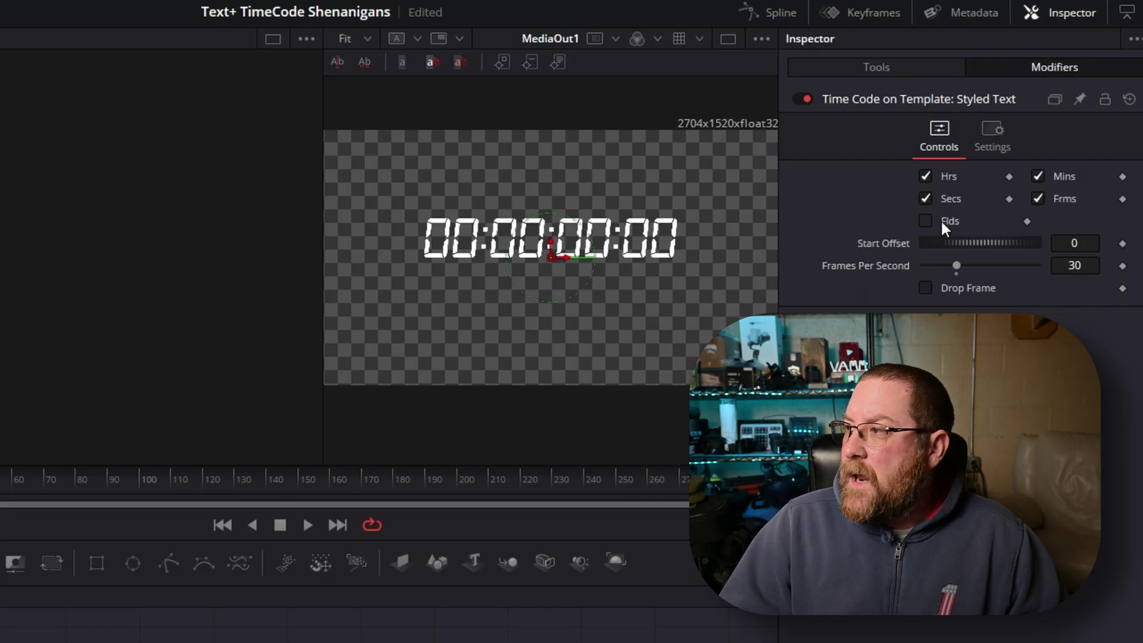
{"action": "left_click", "coordinate": [1037, 199]}
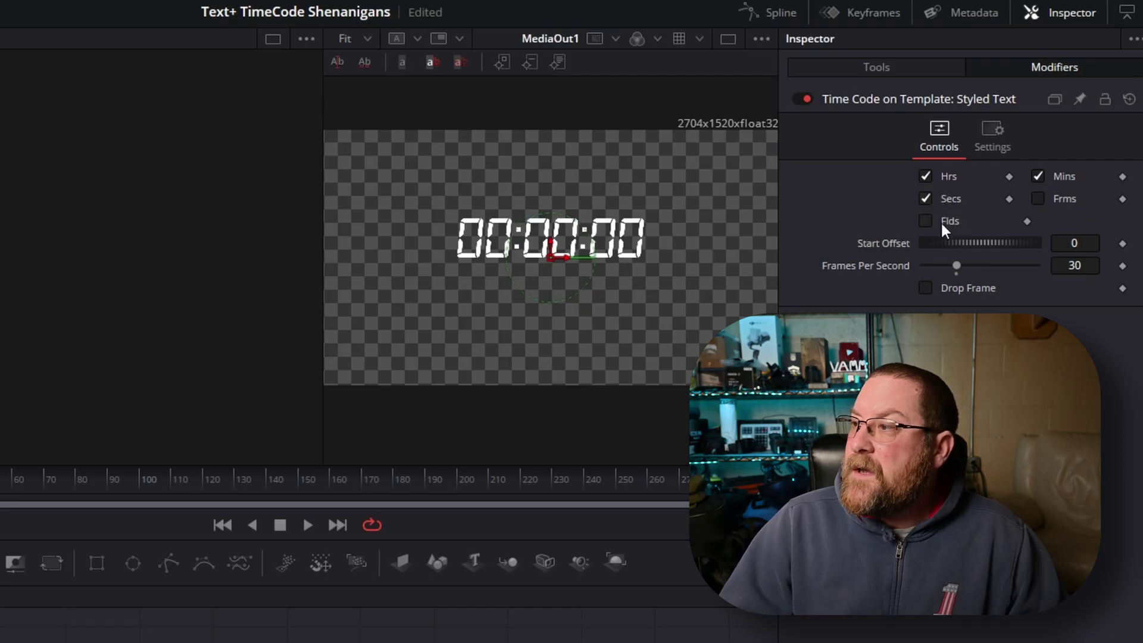
{"action": "left_click_drag", "start_coordinate": [959, 238], "coordinate": [1134, 240]}
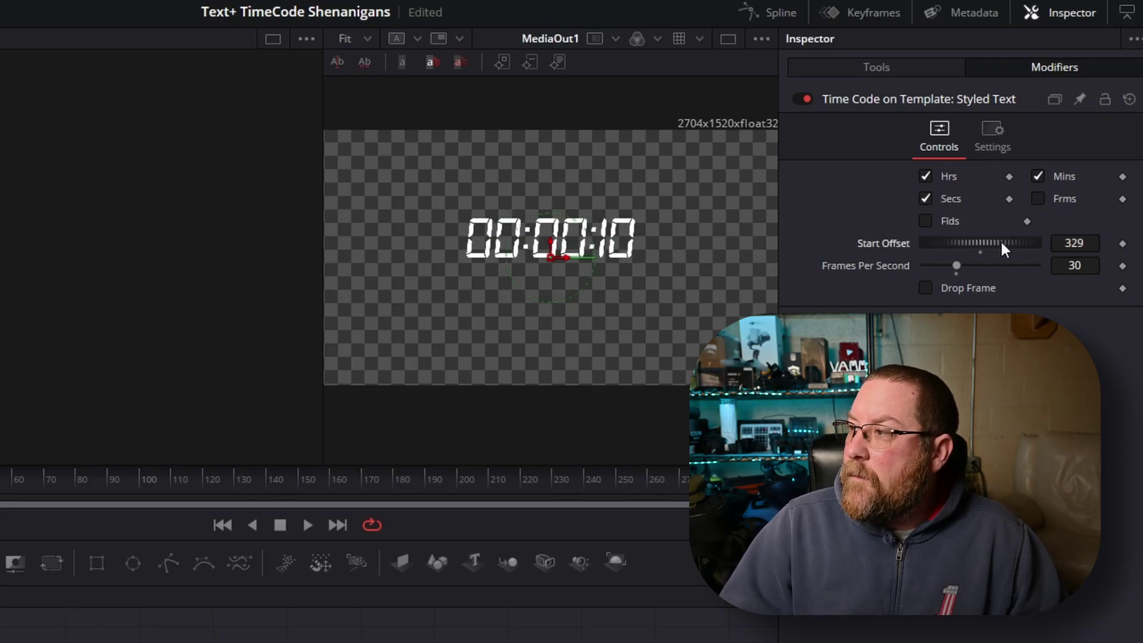
{"action": "key", "text": "BackSpace"}
{"action": "key", "text": "BackSpace"}
{"action": "key", "text": "BackSpace"}
{"action": "type", "text": "1500"}
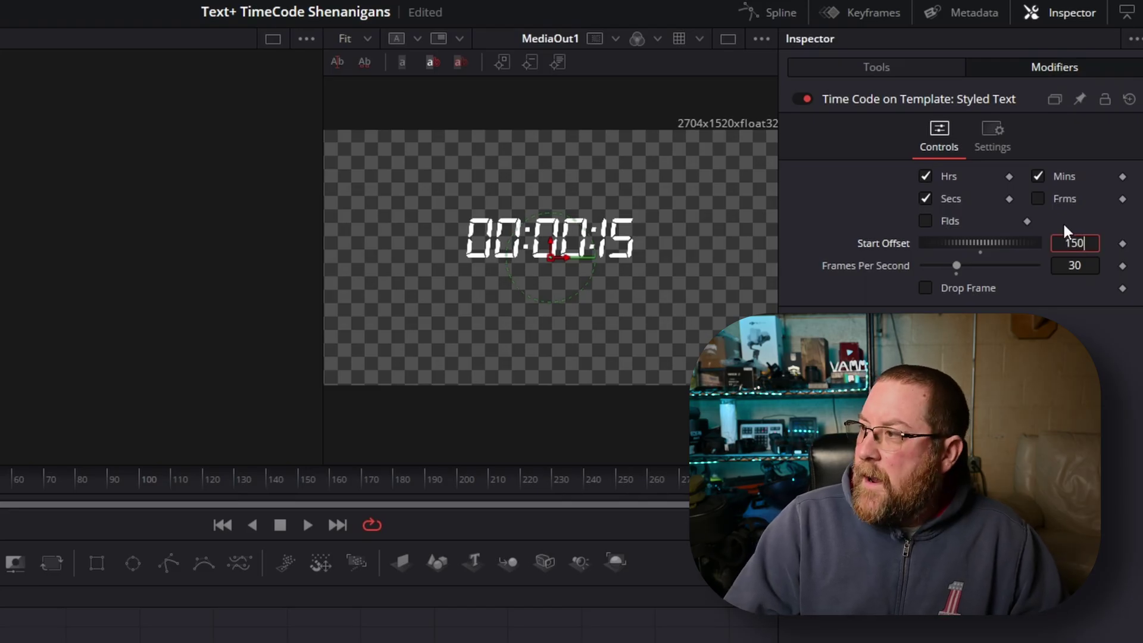
{"action": "key", "text": "Tab"}
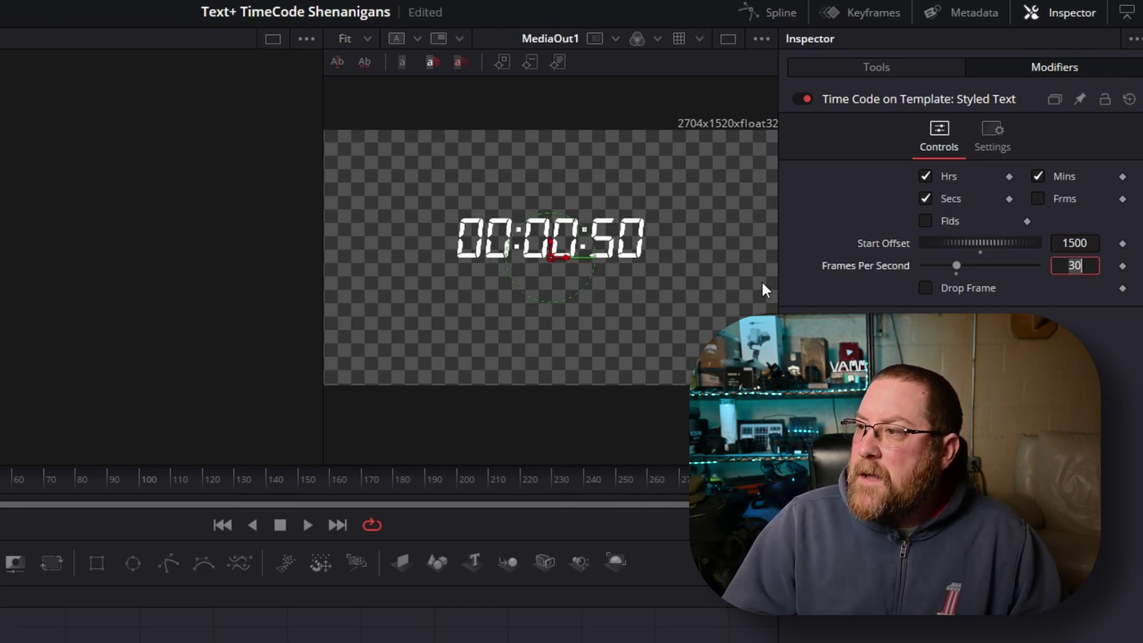
{"action": "left_click", "coordinate": [1071, 242]}
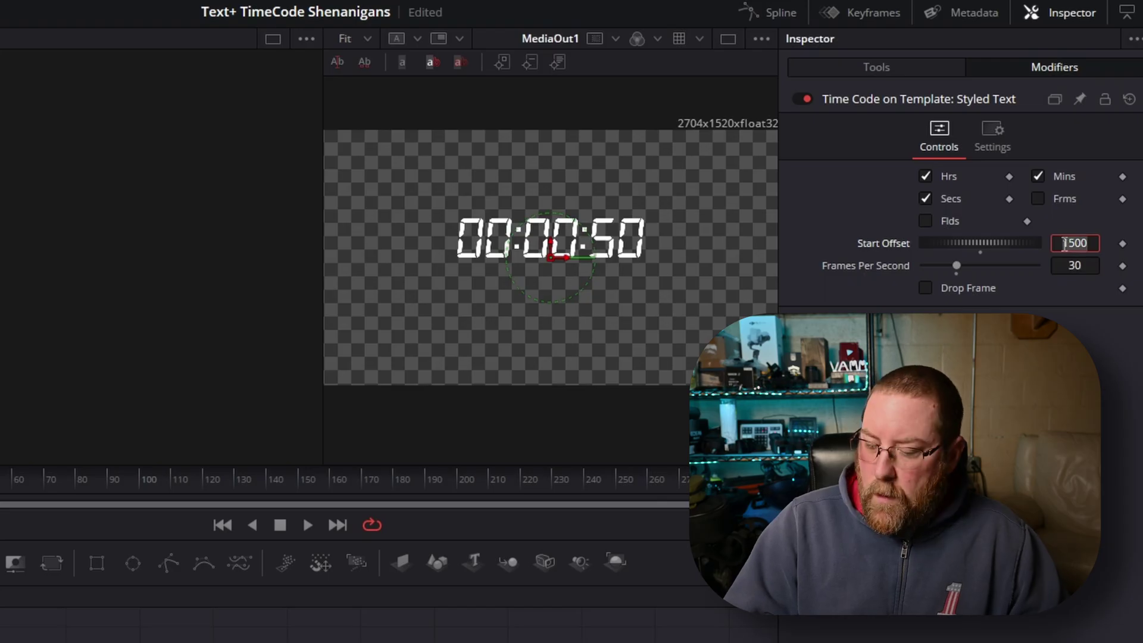
{"action": "key", "text": "BackSpace"}
{"action": "key", "text": "BackSpace"}
{"action": "key", "text": "BackSpace"}
{"action": "key", "text": "BackSpace"}
{"action": "type", "text": "3000"}
{"action": "key", "text": "Tab"}
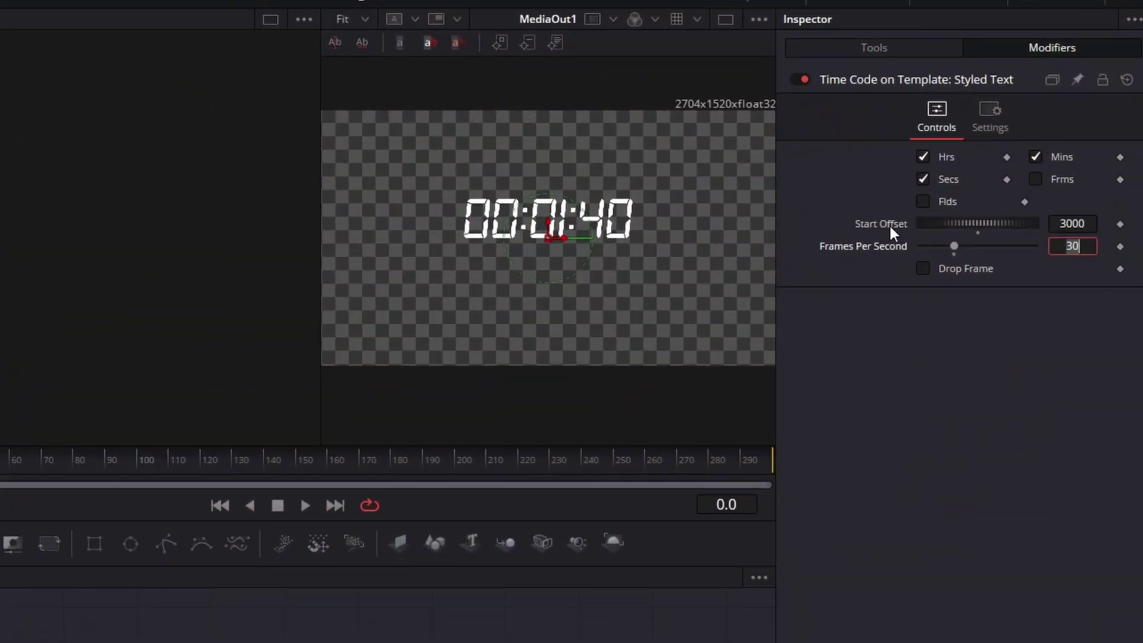
Step: Add an expression to Start Offset, clear the 3000, and link it to Frames Per Second
{"action": "right_click", "coordinate": [891, 228]}
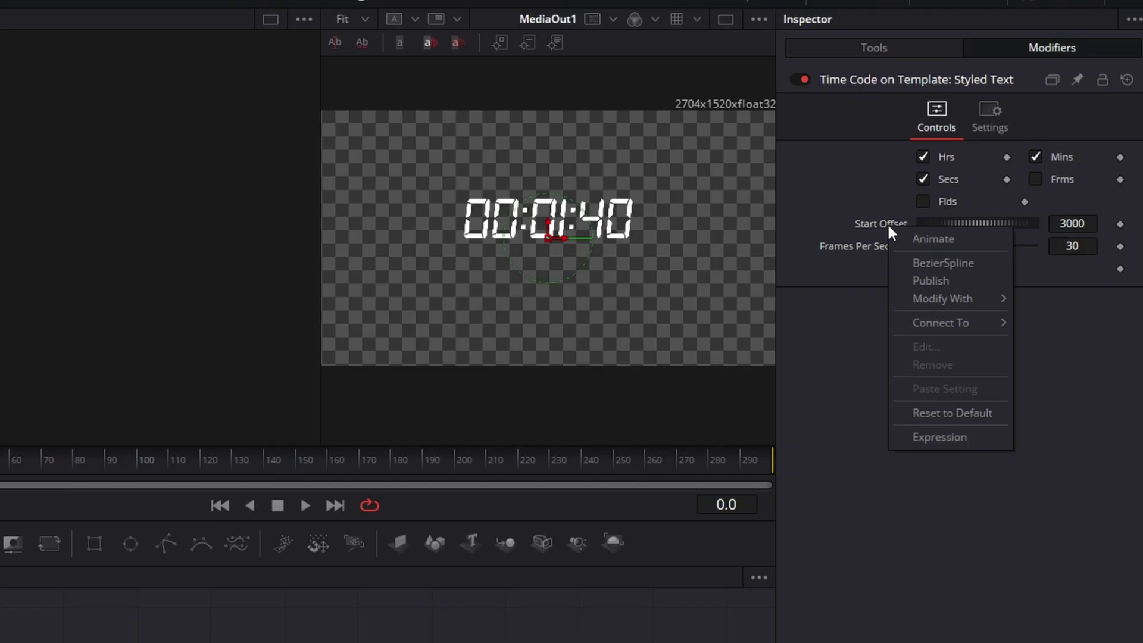
{"action": "left_click", "coordinate": [955, 437]}
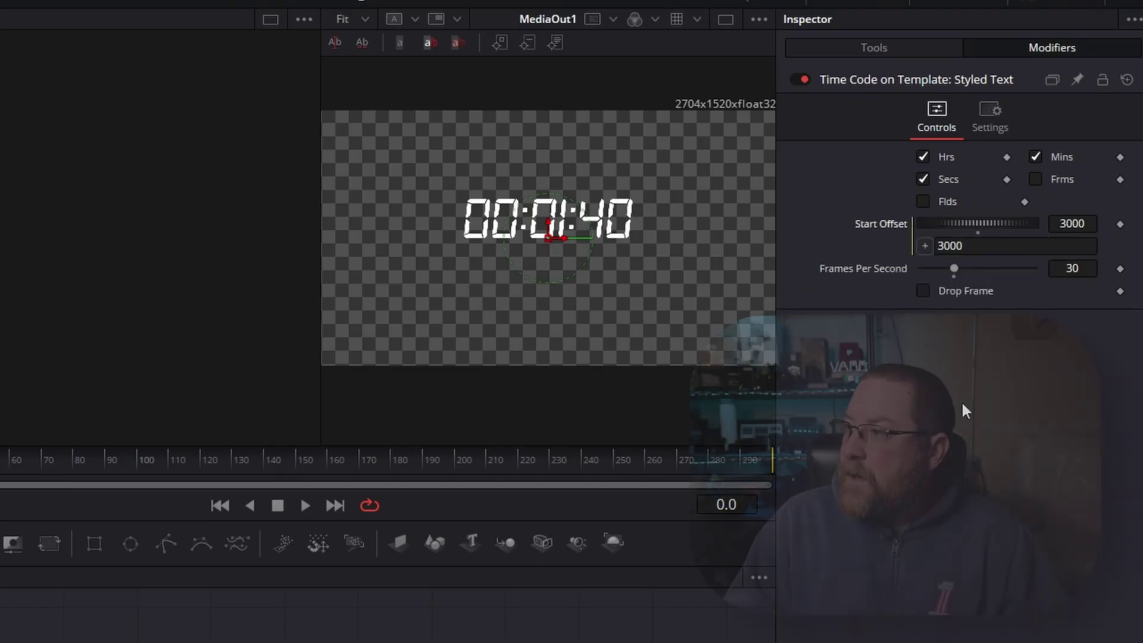
{"action": "left_click", "coordinate": [977, 244]}
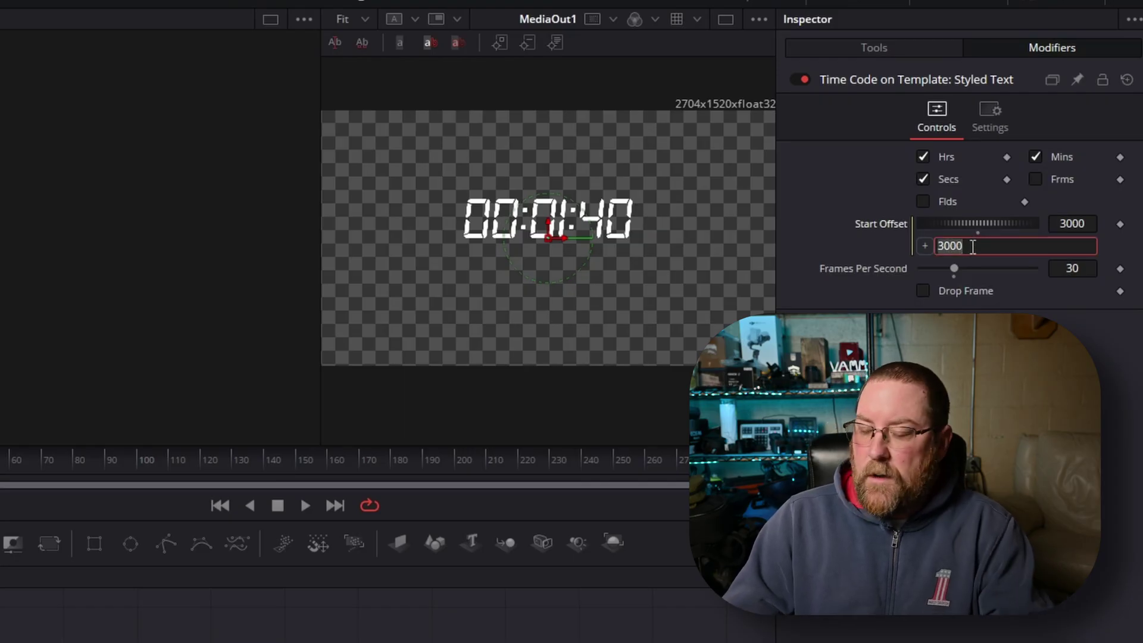
{"action": "key", "text": "BackSpace"}
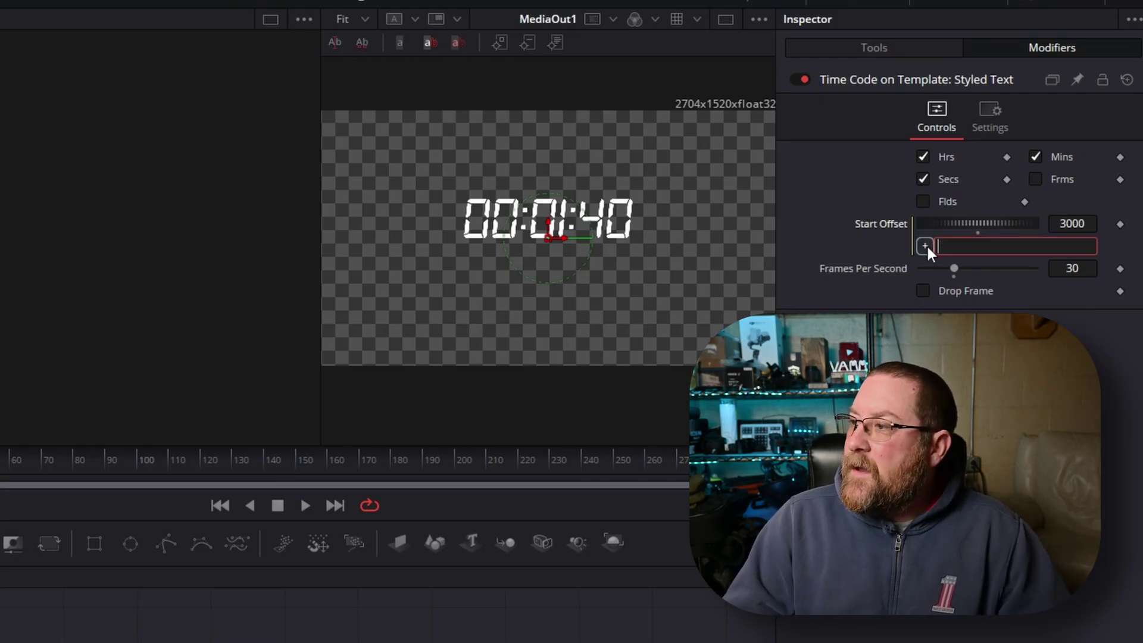
{"action": "key", "text": "Return"}
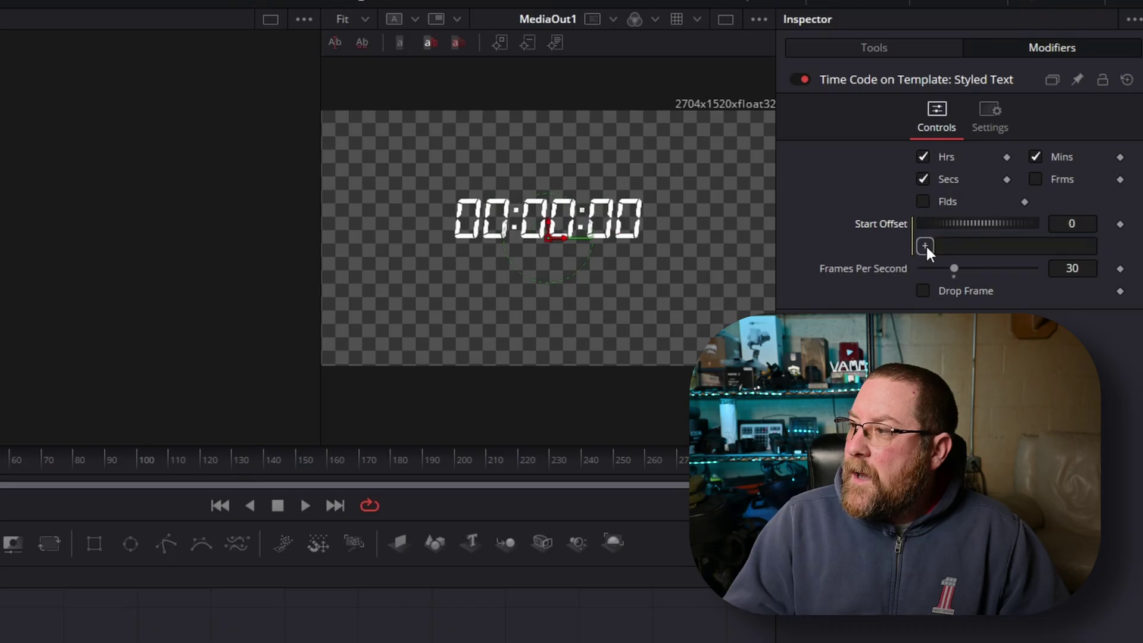
{"action": "left_click_drag", "start_coordinate": [926, 244], "coordinate": [887, 267]}
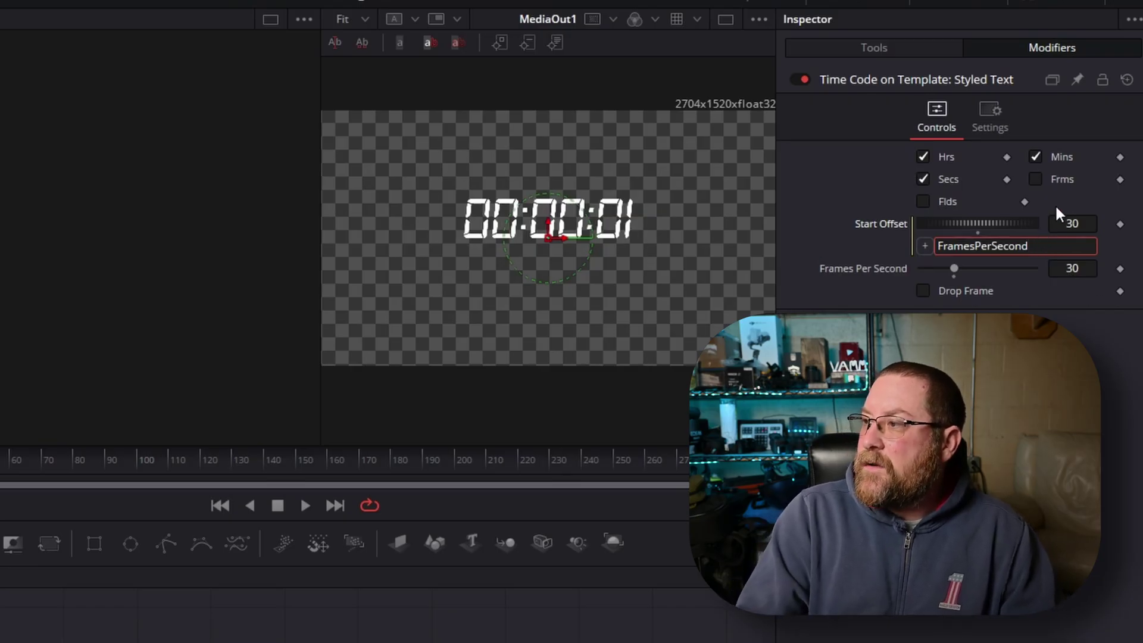
Step: Complete the expression (FramesPerSecond*60*60*16)+(FramesPerSecond*60*23) so the clock reads 16:23:00
{"action": "key", "text": "Home"}
{"action": "type", "text": "("}
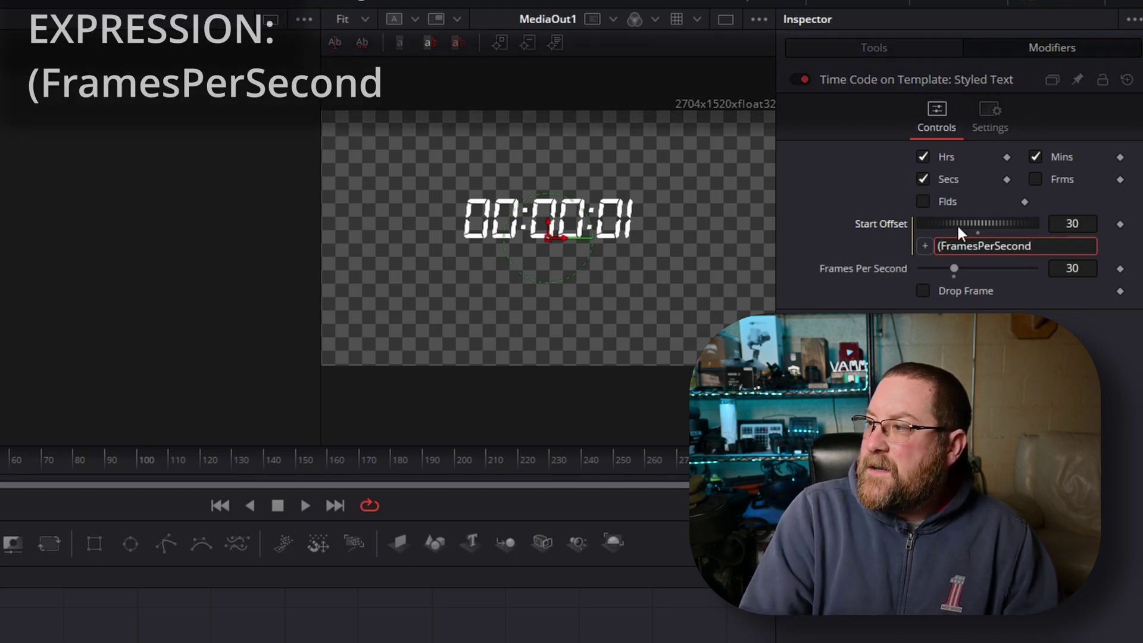
{"action": "key", "text": "End"}
{"action": "type", "text": "*"}
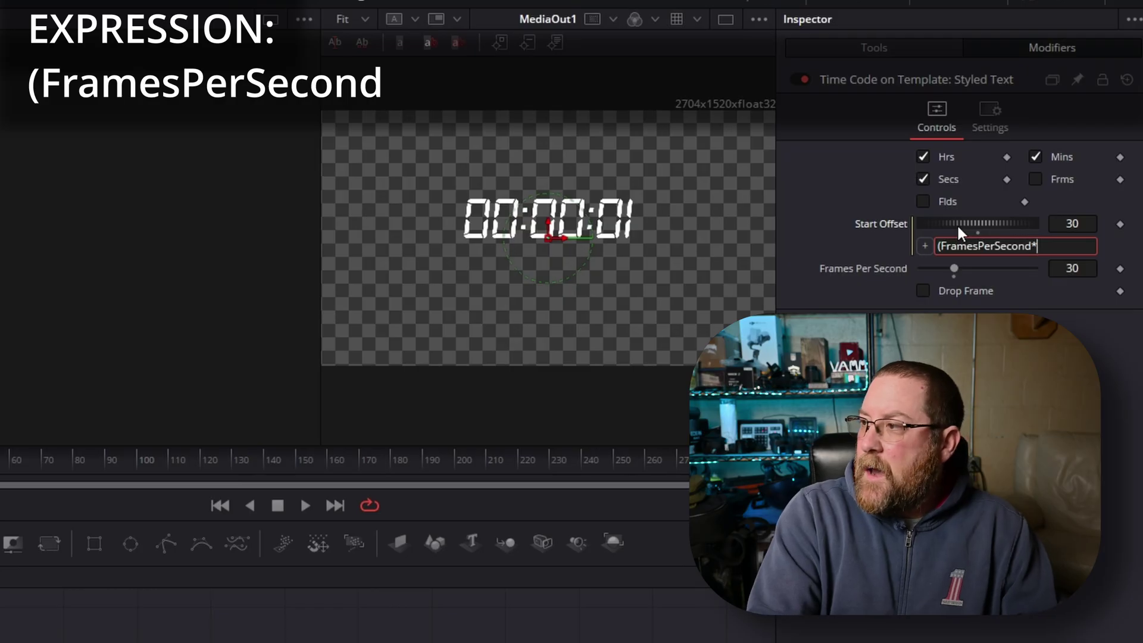
{"action": "type", "text": "60*"}
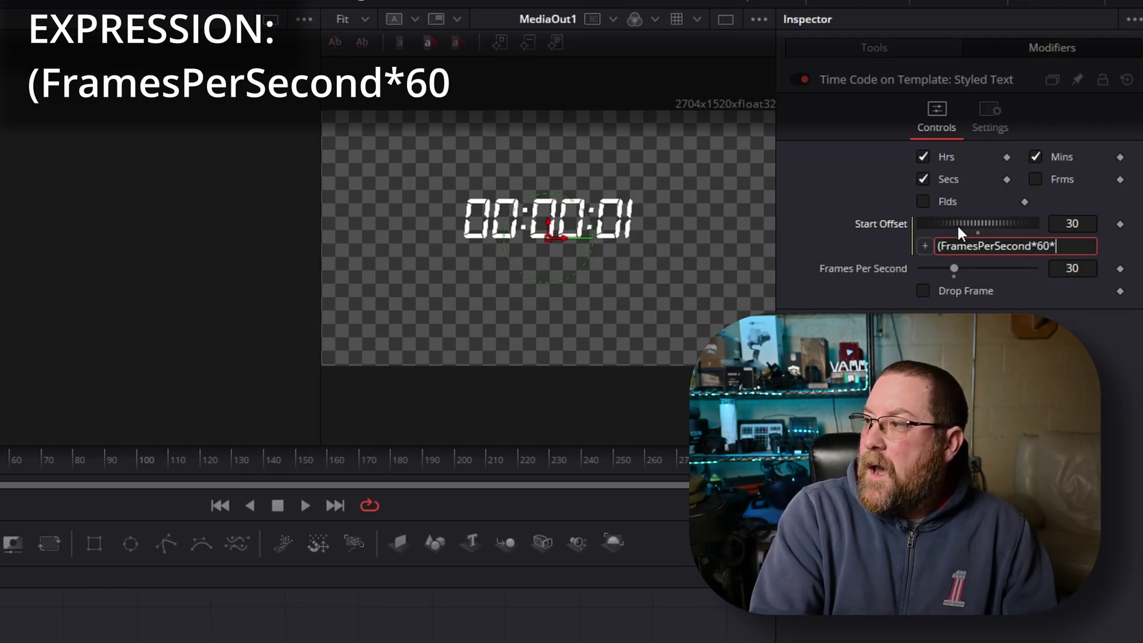
{"action": "type", "text": "60*"}
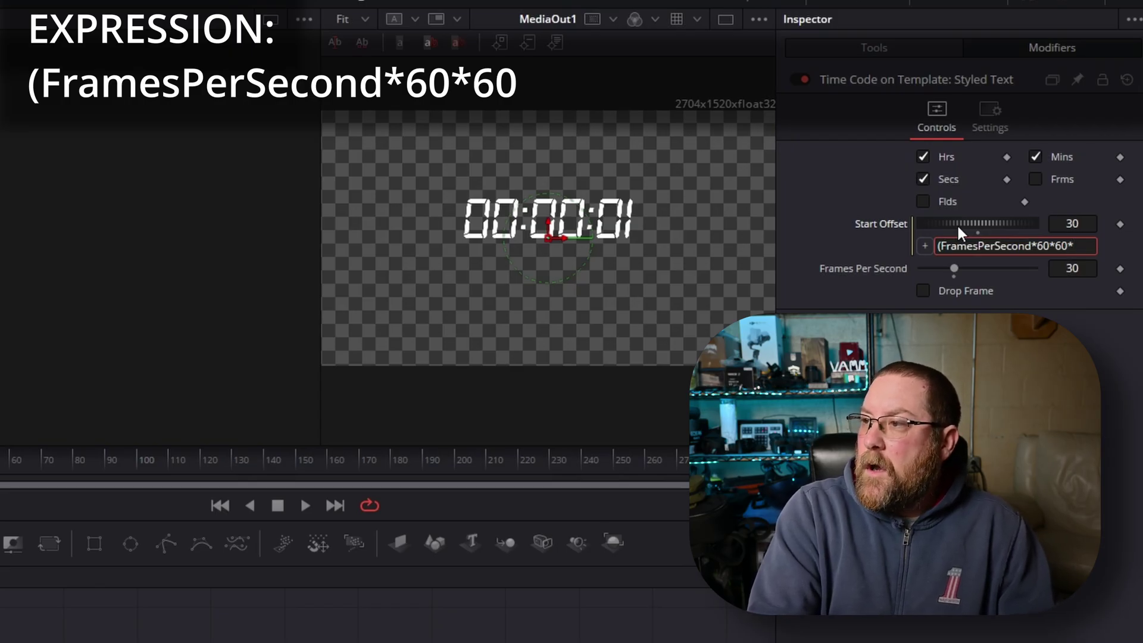
{"action": "type", "text": "1"}
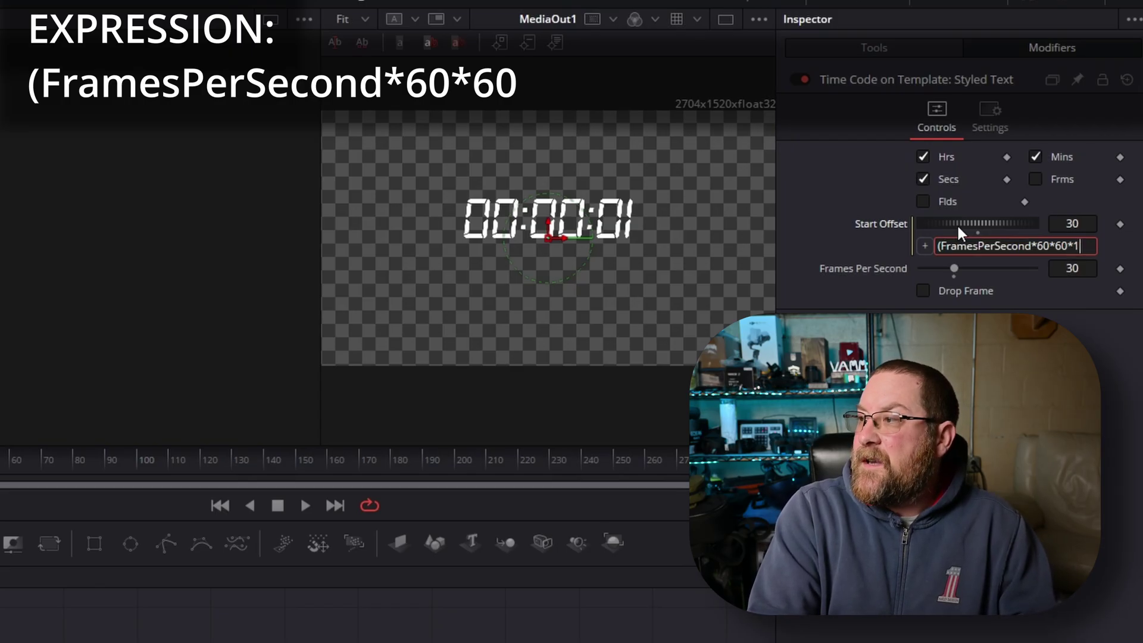
{"action": "type", "text": "6"}
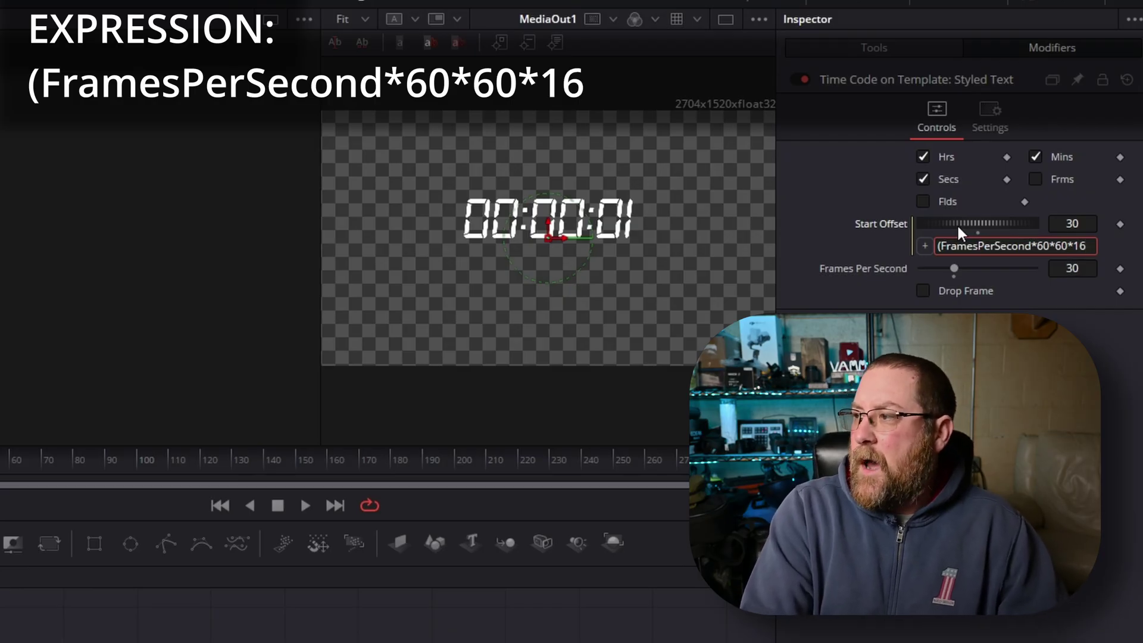
{"action": "type", "text": ")"}
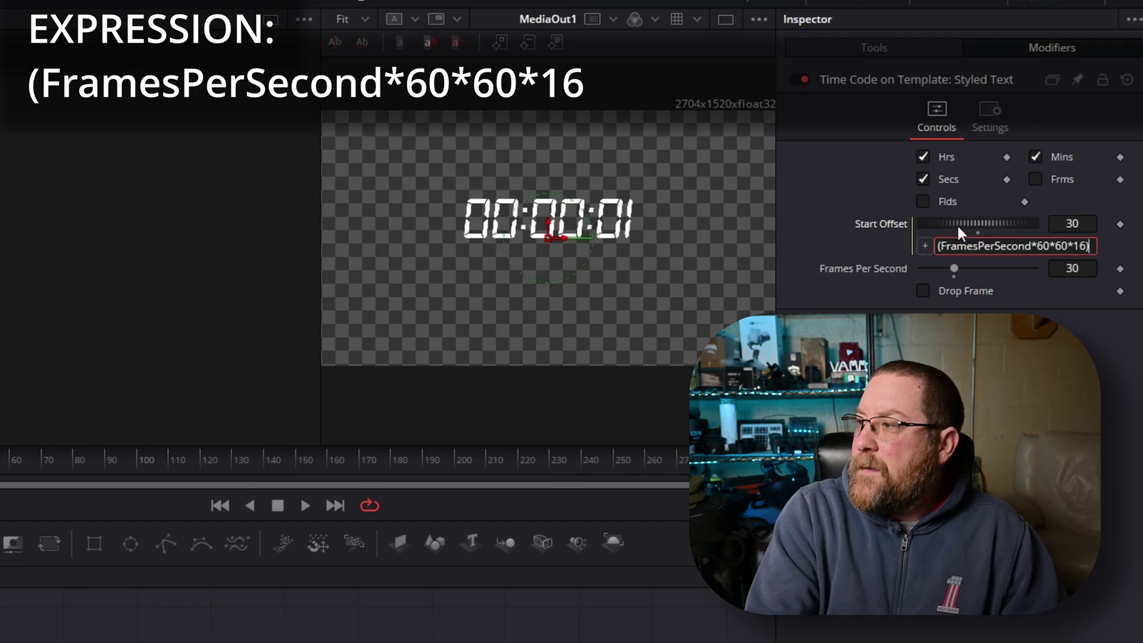
{"action": "type", "text": "+"}
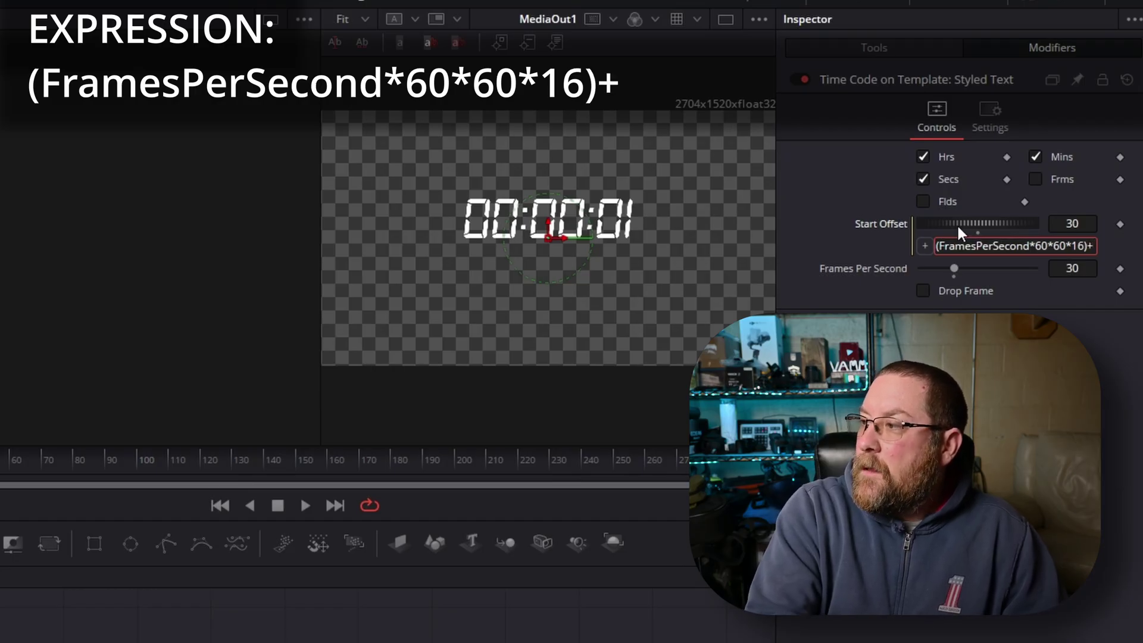
{"action": "type", "text": "("}
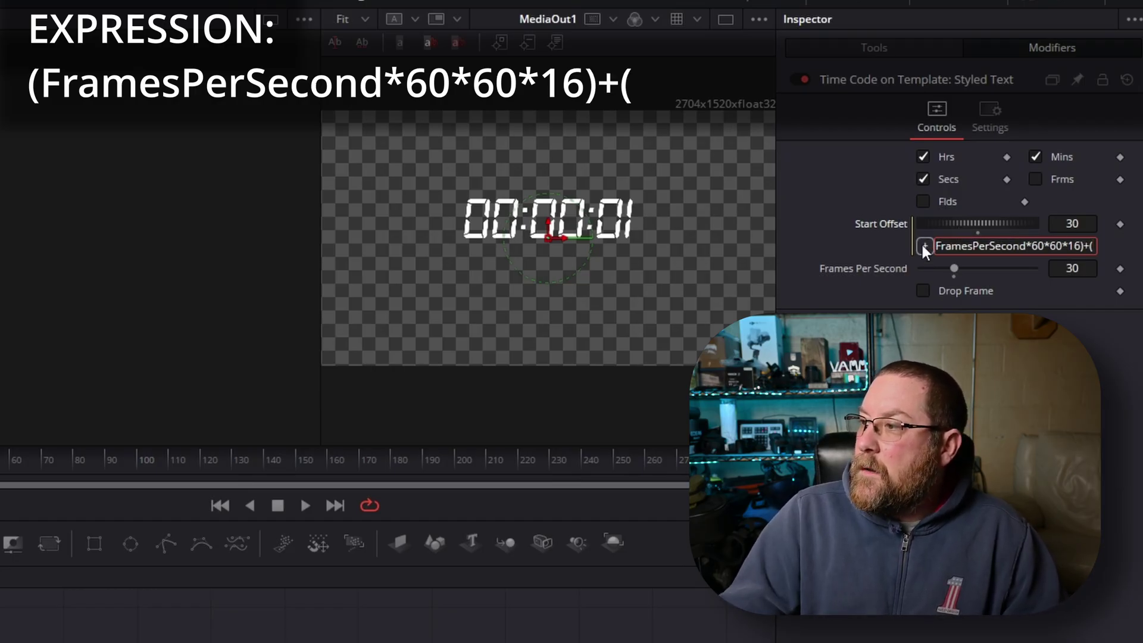
{"action": "key", "text": "Return"}
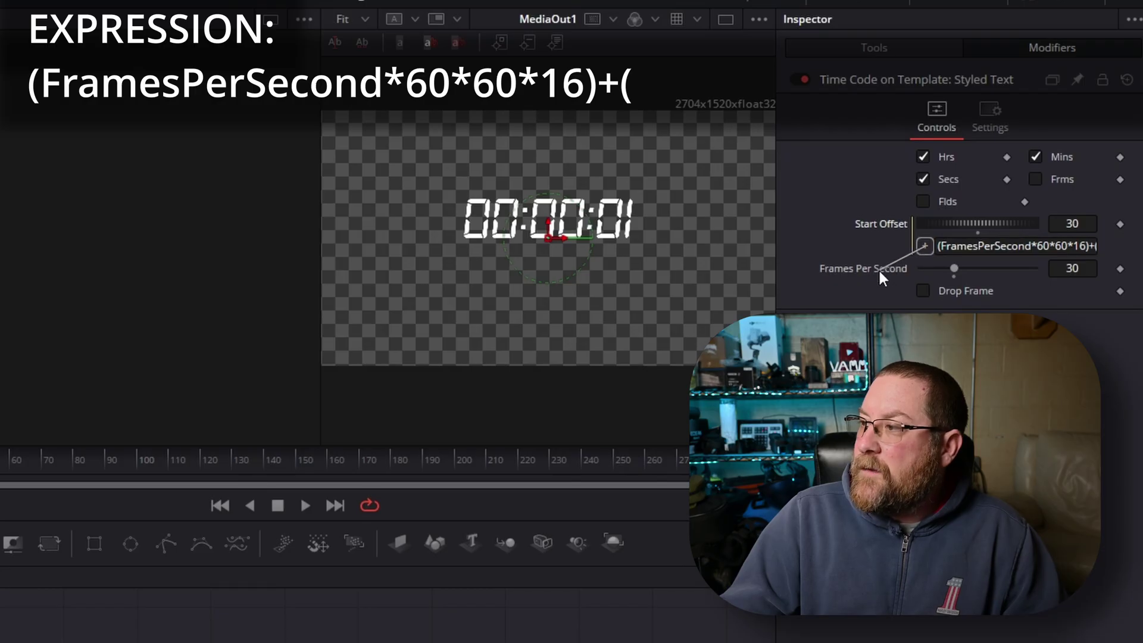
{"action": "left_click_drag", "start_coordinate": [879, 272], "coordinate": [880, 272]}
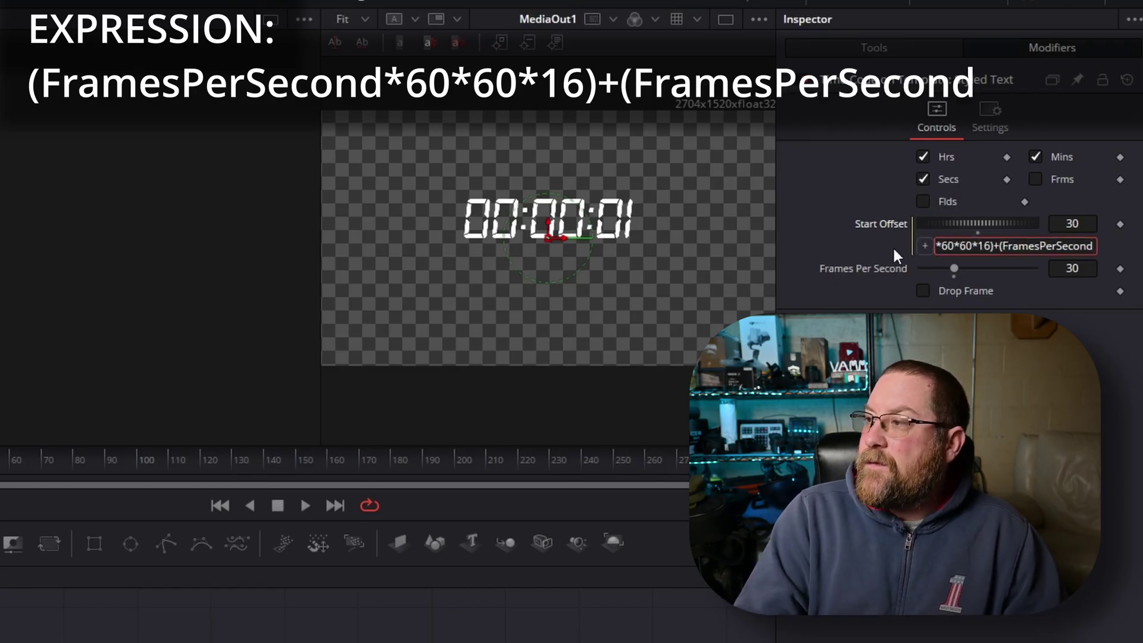
{"action": "type", "text": "*"}
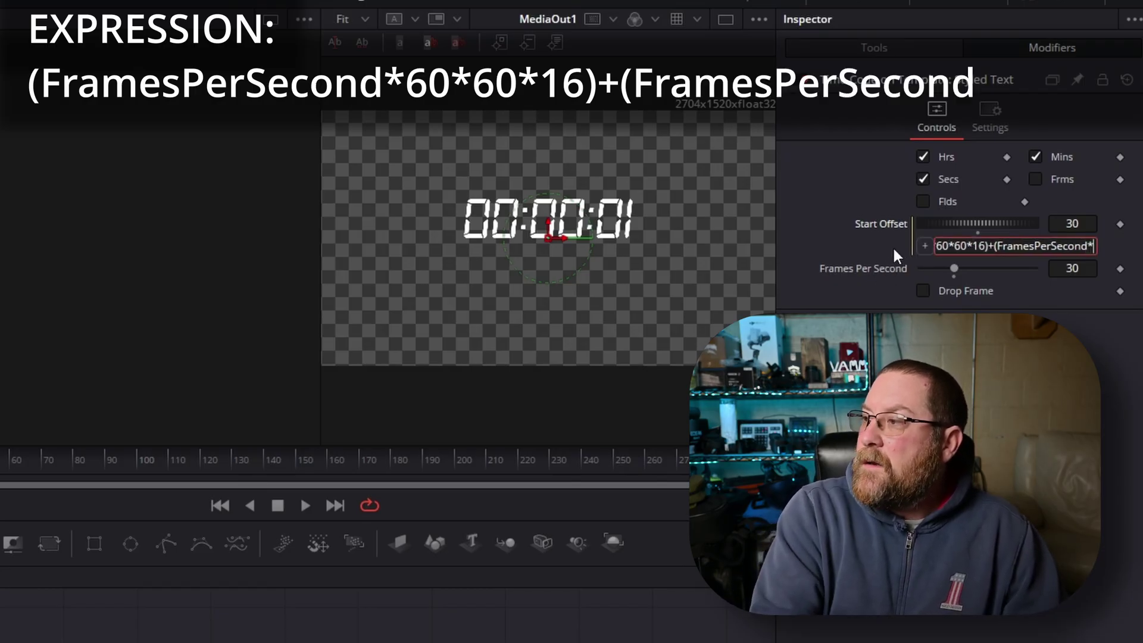
{"action": "type", "text": "60"}
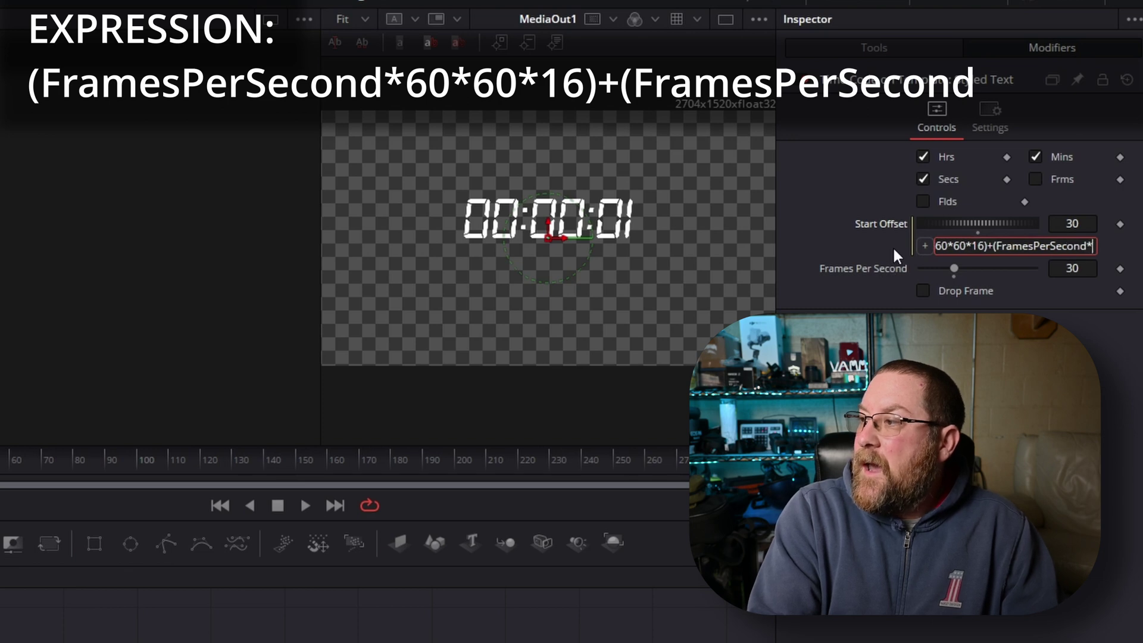
{"action": "type", "text": "*"}
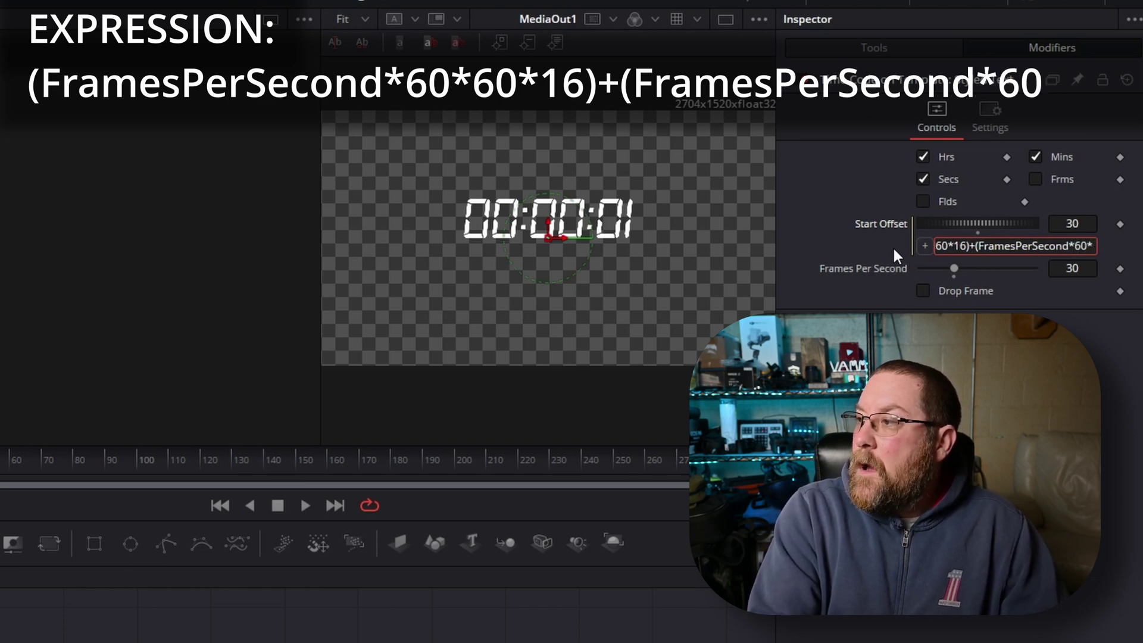
{"action": "type", "text": "23"}
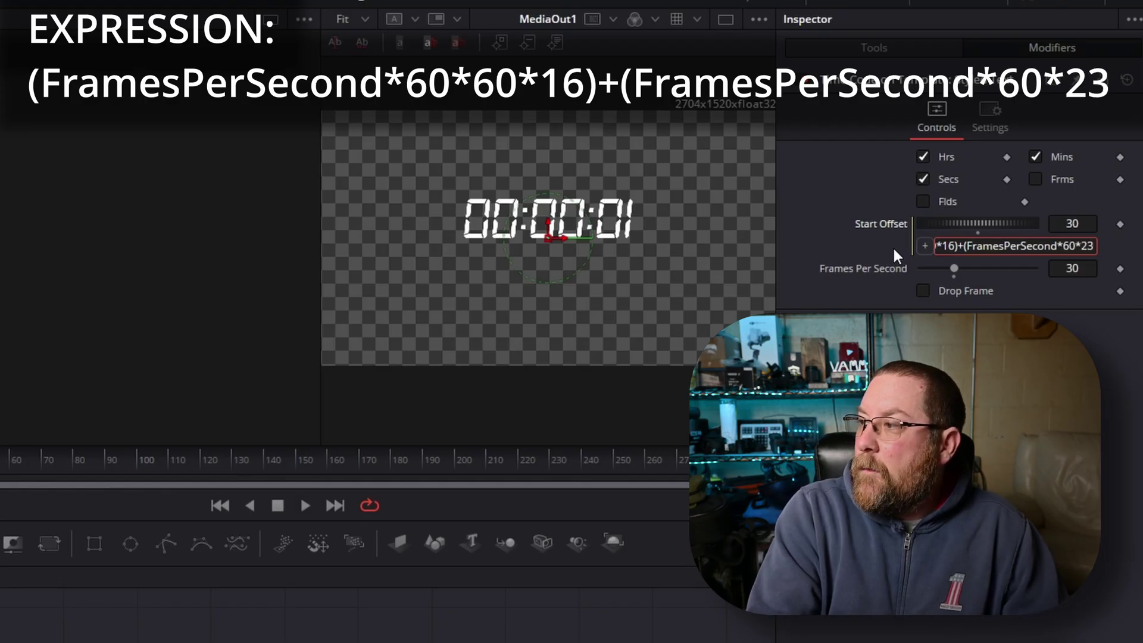
{"action": "type", "text": ")"}
{"action": "key", "text": "Tab"}
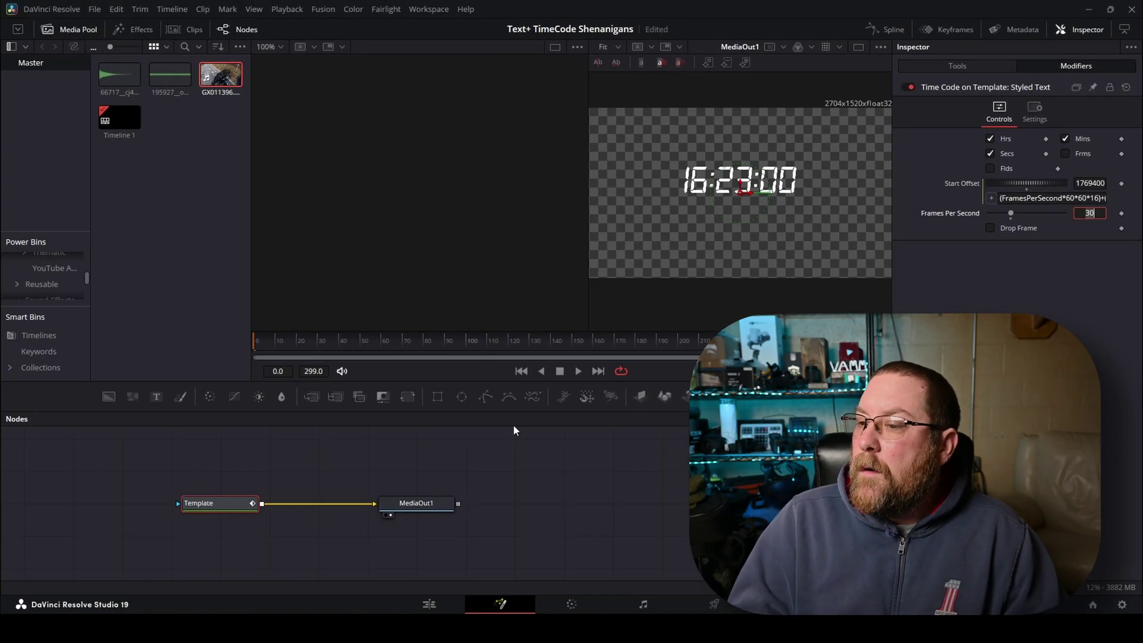
Step: On the Edit page, play the timeline to watch the clock count up from 16:23:00
{"action": "left_click", "coordinate": [430, 606]}
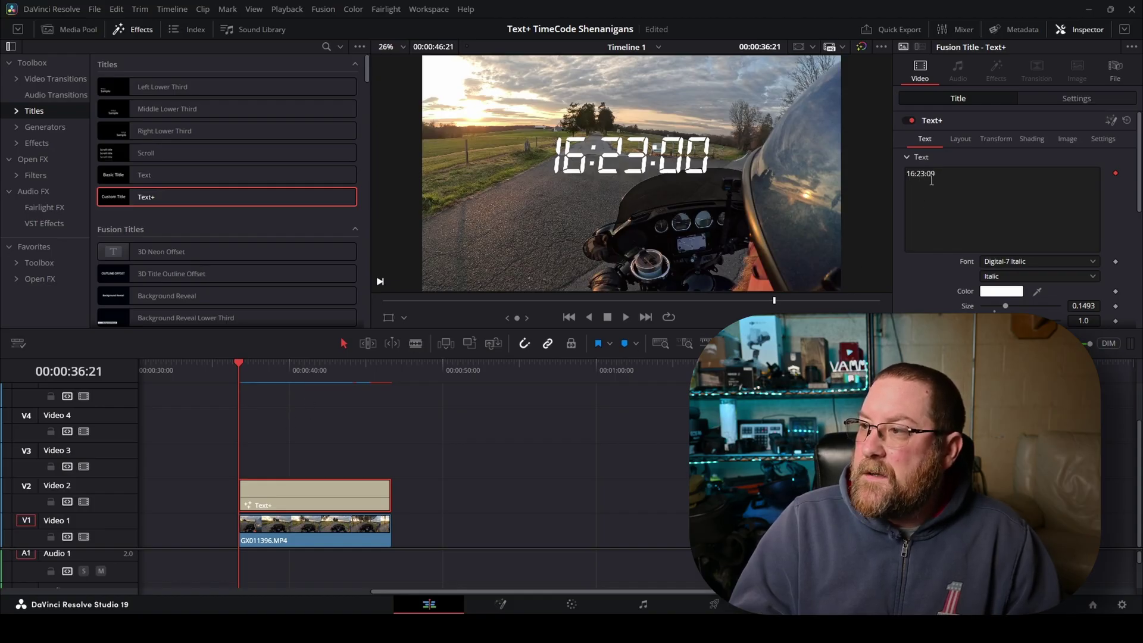
{"action": "left_click", "coordinate": [225, 370]}
{"action": "key", "text": "space"}
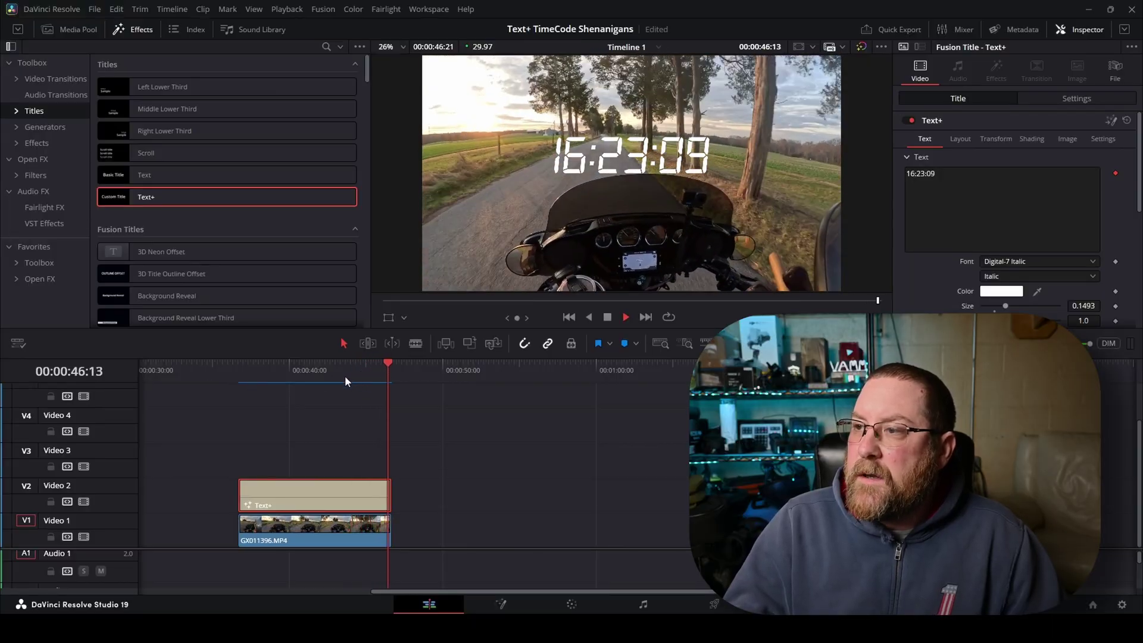
{"action": "key", "text": "space"}
{"action": "left_click", "coordinate": [240, 369]}
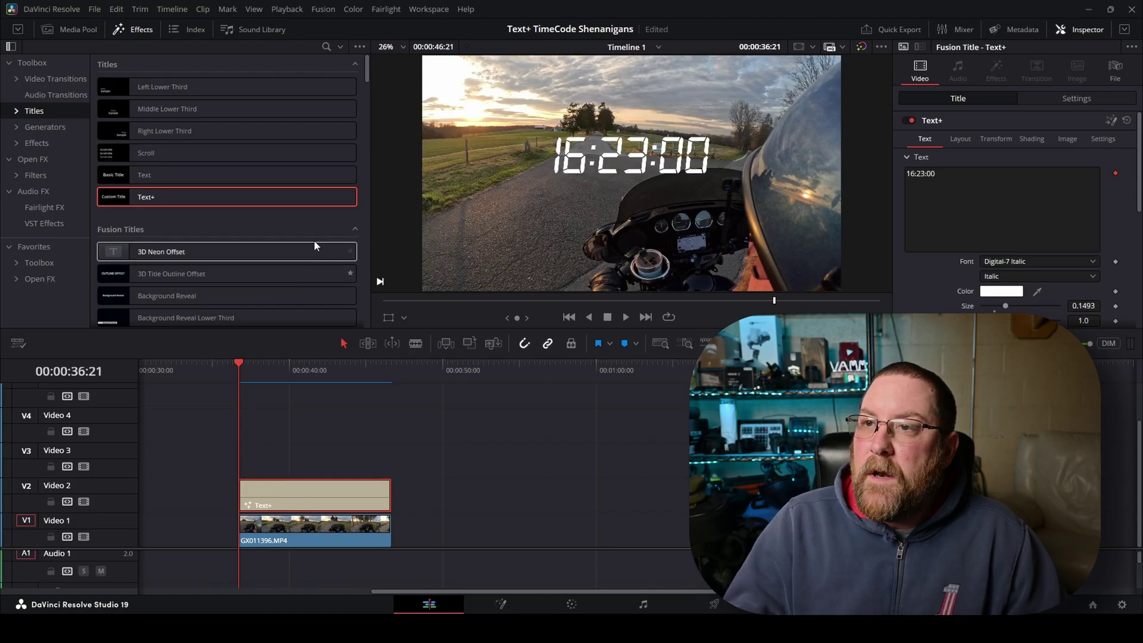
{"action": "left_click", "coordinate": [141, 30]}
{"action": "left_click", "coordinate": [139, 29]}
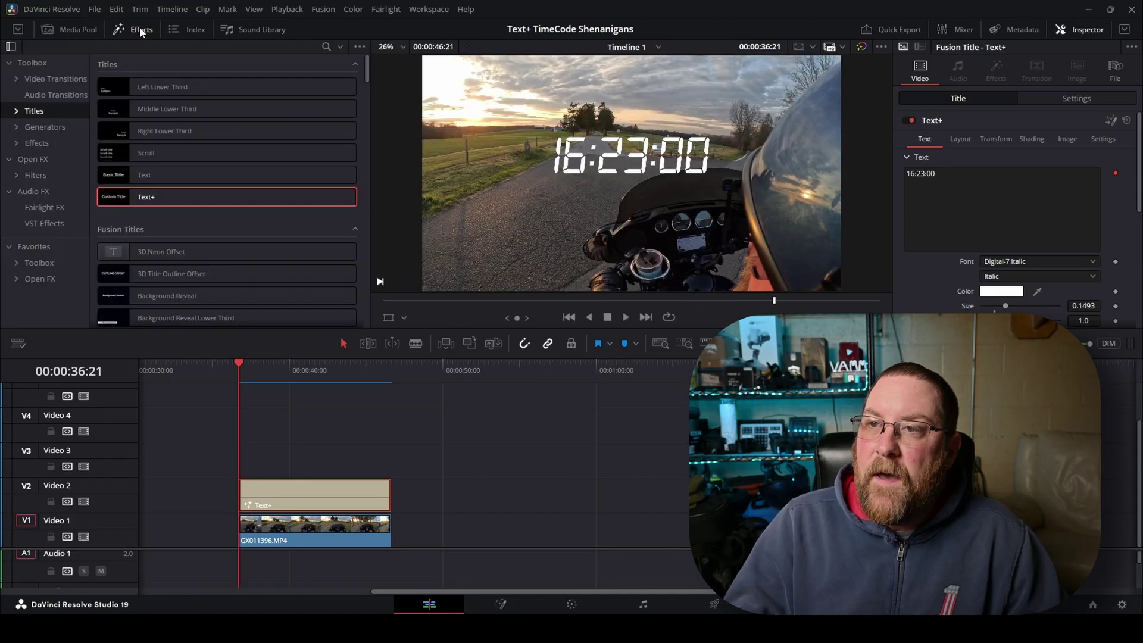
Step: Search the video filters for 'glow', apply Glow to the Text+ clip, then remove it
{"action": "left_click", "coordinate": [37, 175]}
{"action": "left_click", "coordinate": [327, 46]}
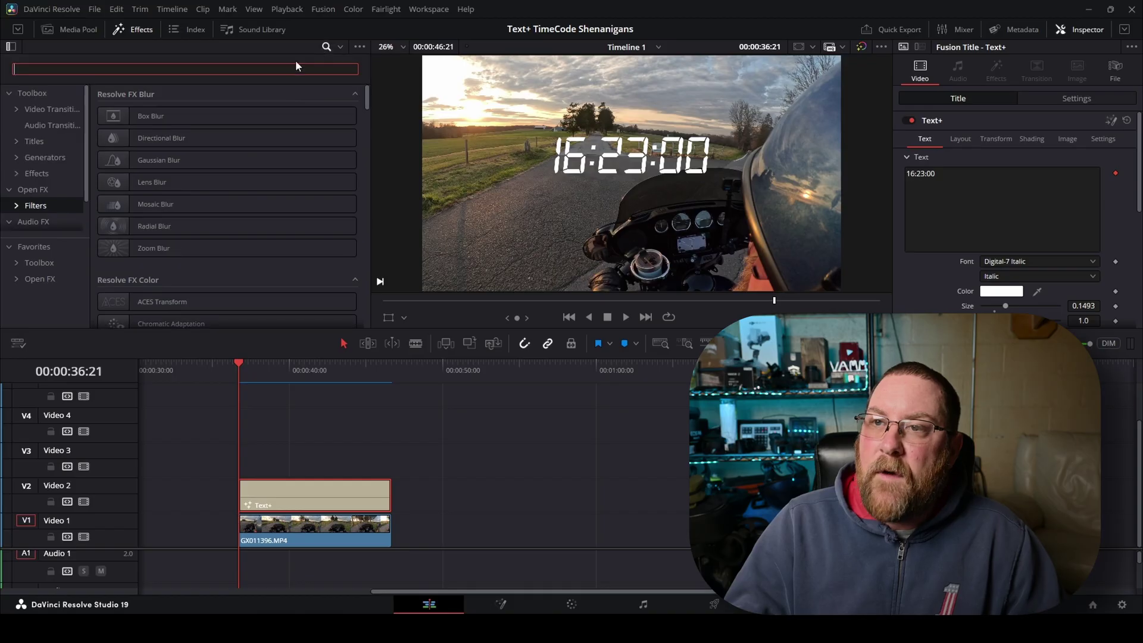
{"action": "type", "text": "glow"}
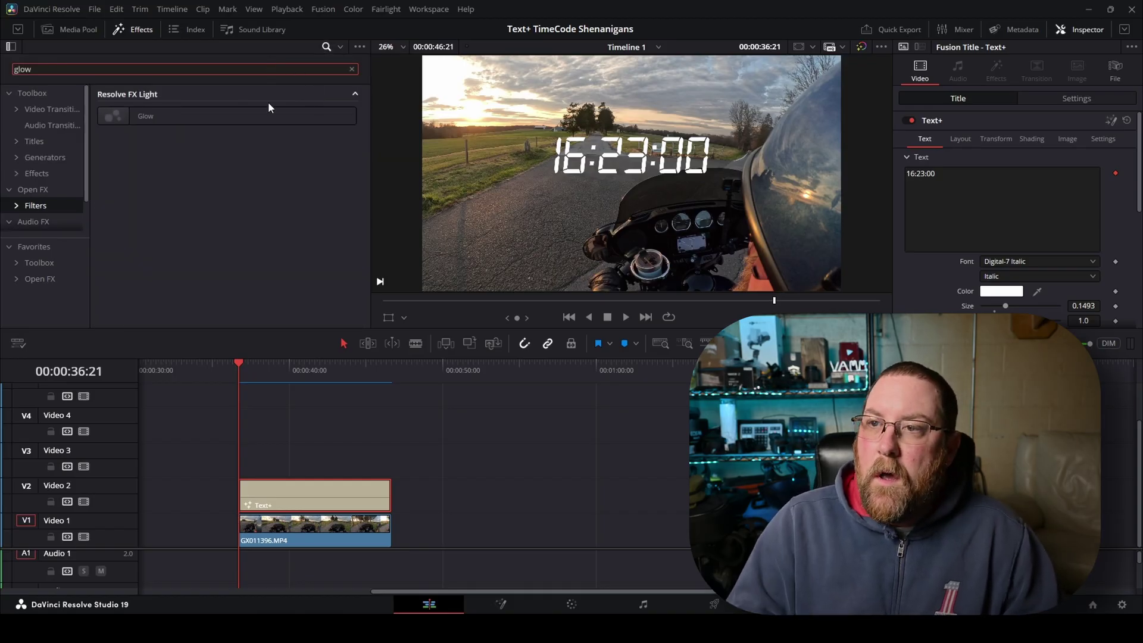
{"action": "left_click_drag", "start_coordinate": [264, 116], "coordinate": [322, 503]}
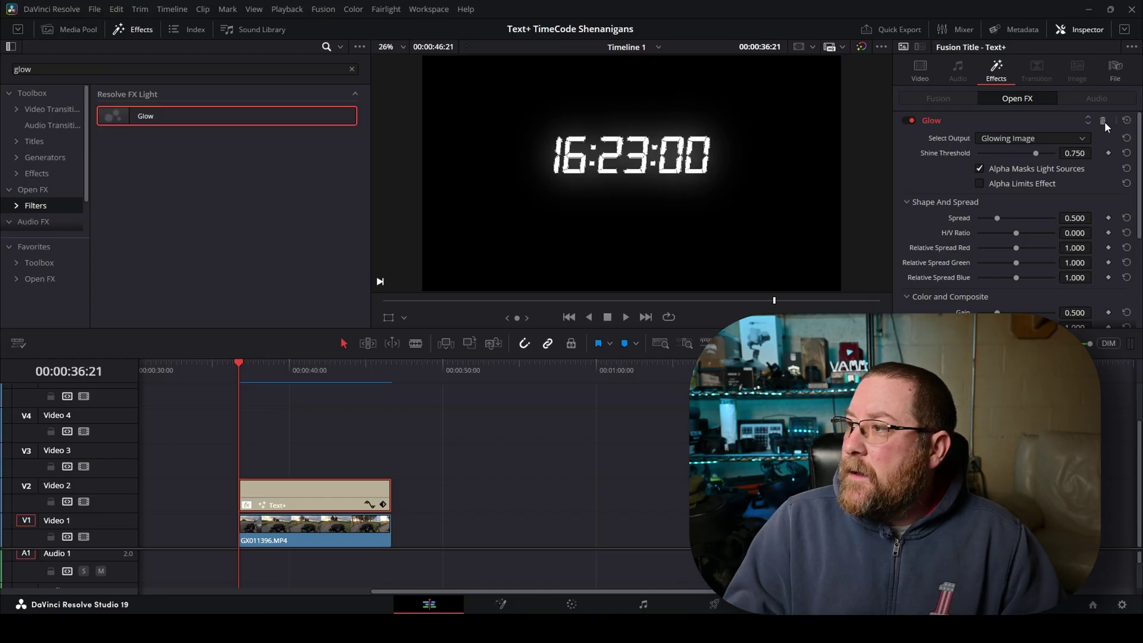
{"action": "left_click", "coordinate": [1103, 121]}
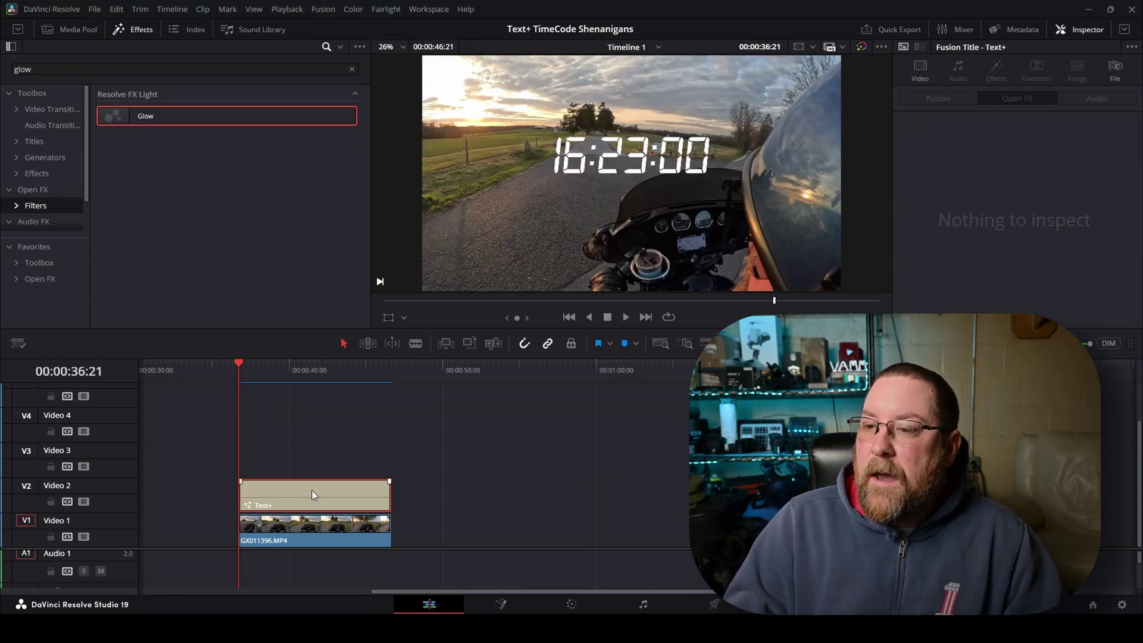
Step: Alt-drag the Text+ clock up to Video 3, then drag Glow onto the Video 2 copy
{"action": "left_click_drag", "start_coordinate": [312, 494], "coordinate": [309, 467]}
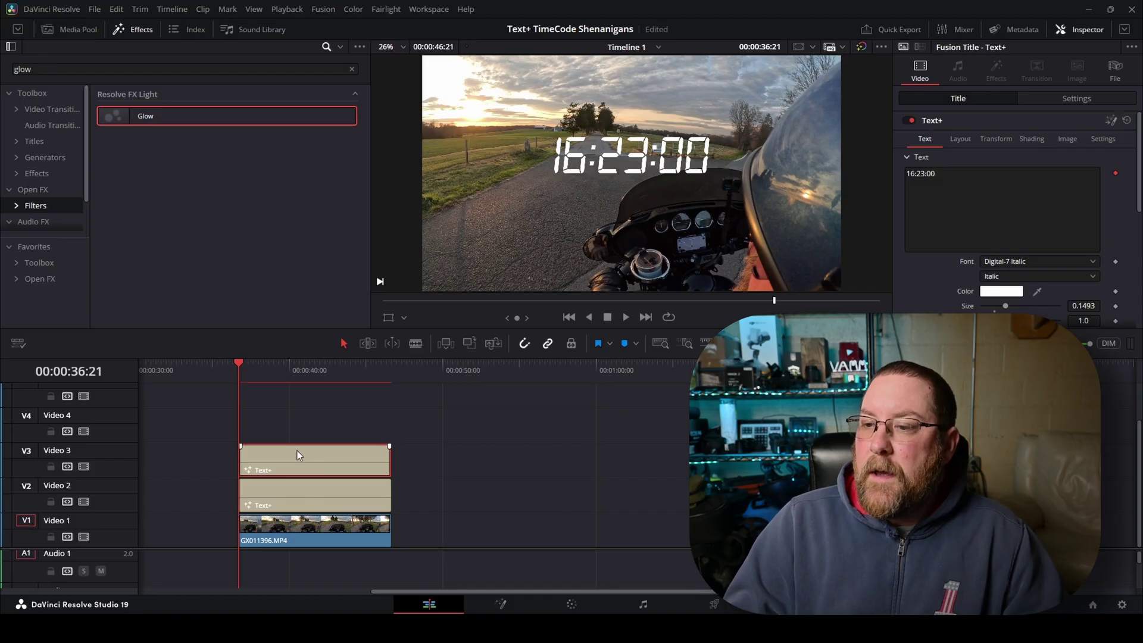
{"action": "left_click", "coordinate": [308, 493]}
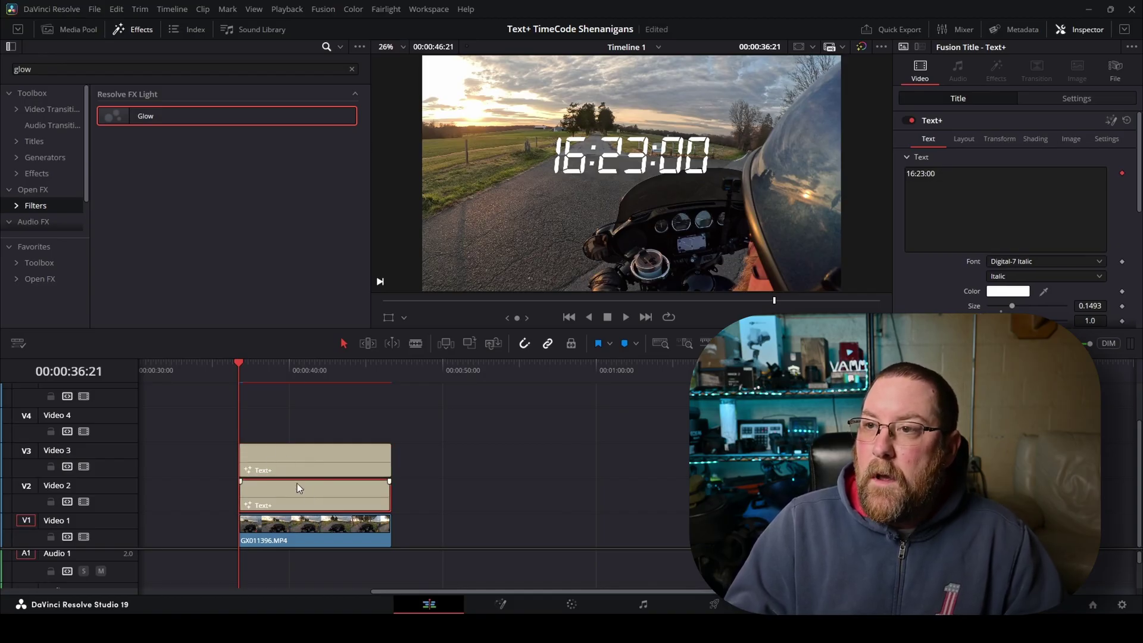
{"action": "left_click_drag", "start_coordinate": [159, 115], "coordinate": [299, 493]}
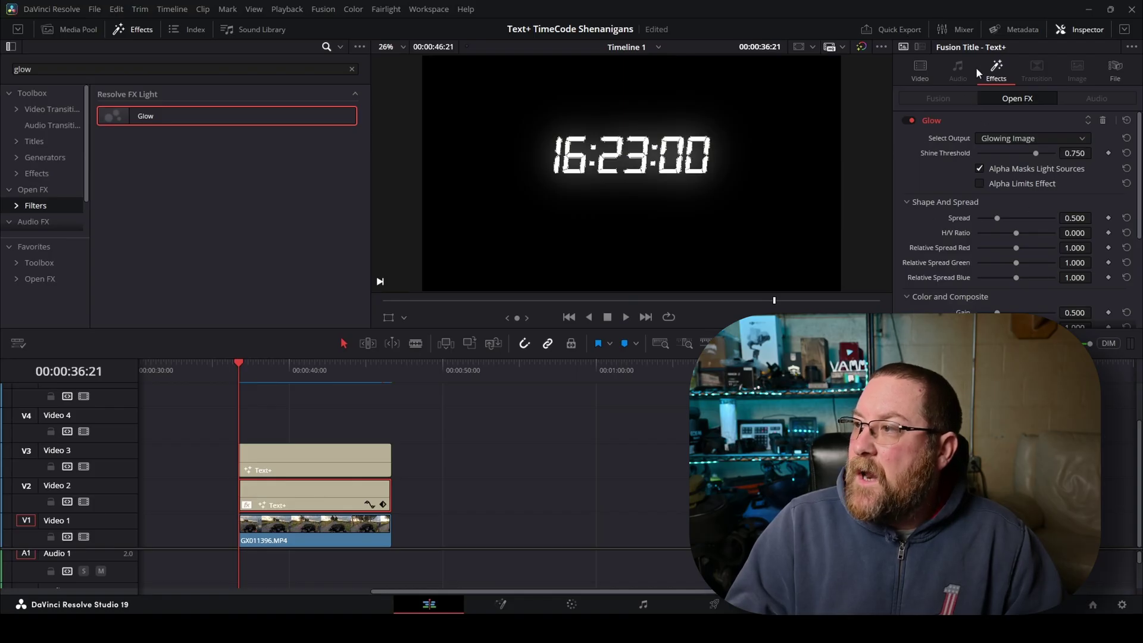
{"action": "left_click", "coordinate": [921, 69]}
Step: Tint the Glow red with the Color Filter and raise its Gain to 1.488
{"action": "left_click", "coordinate": [995, 70]}
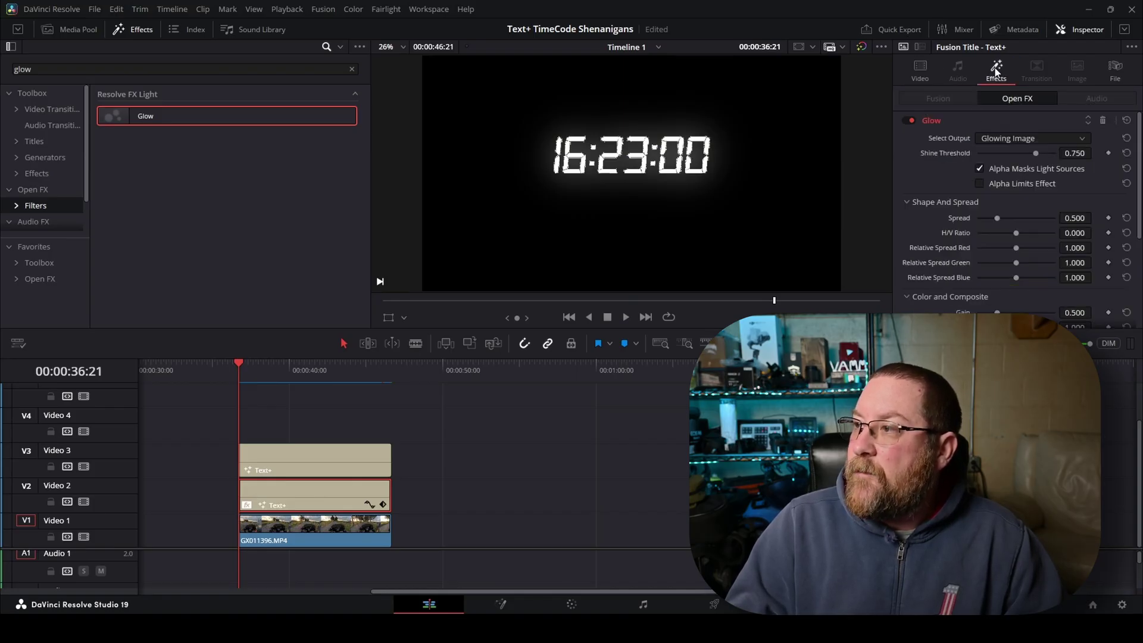
{"action": "left_click", "coordinate": [1006, 115]}
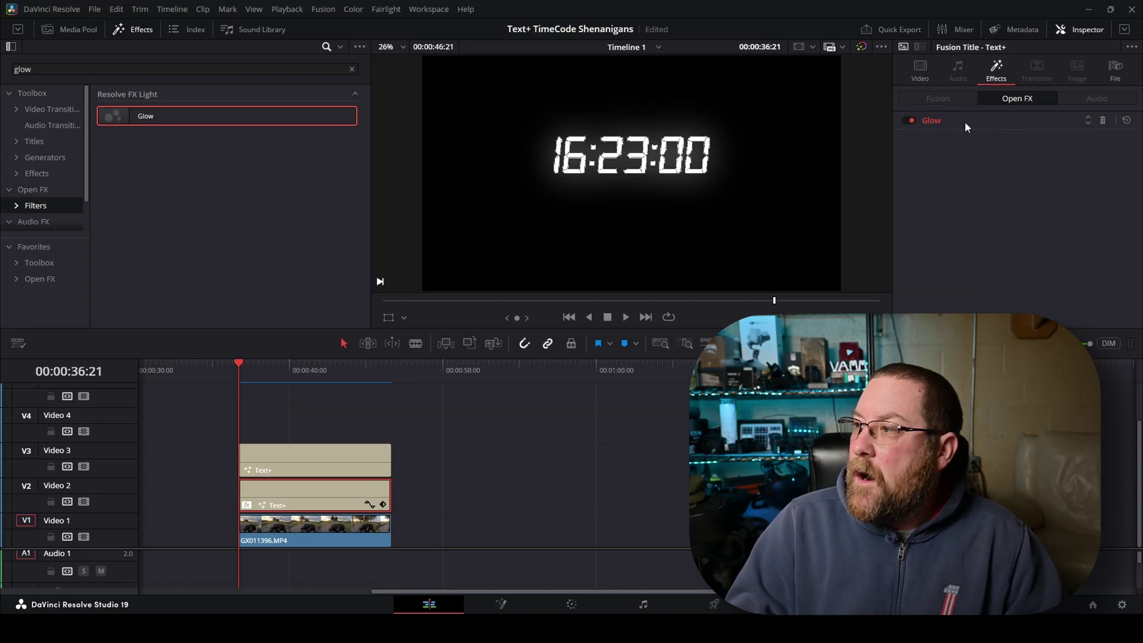
{"action": "left_click", "coordinate": [935, 120]}
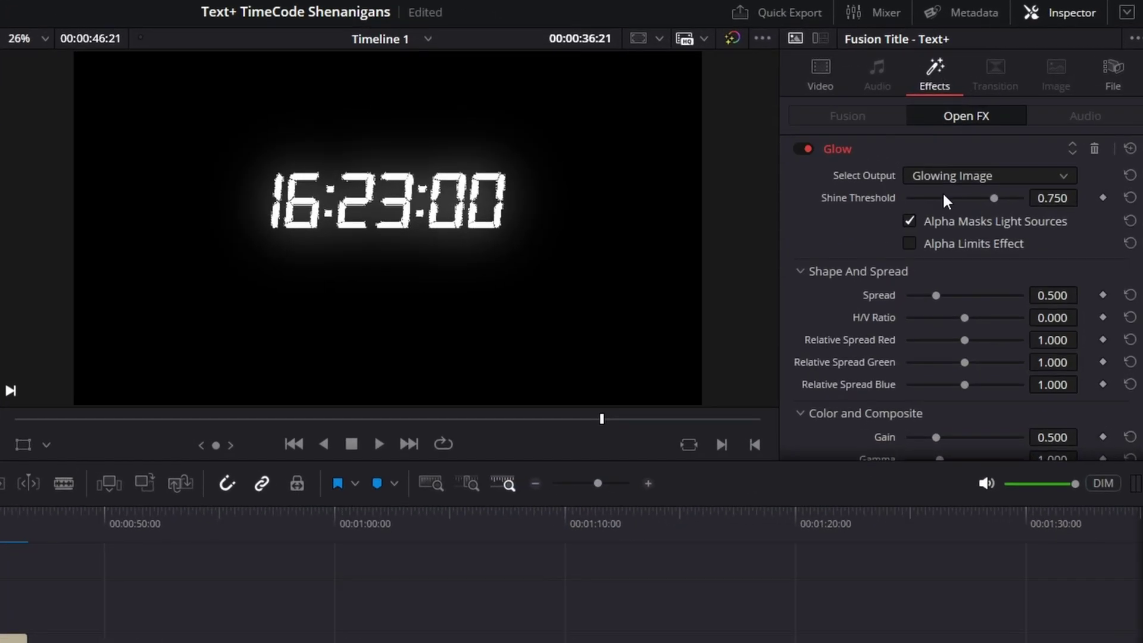
{"action": "scroll", "coordinate": [988, 189], "scroll_direction": "down", "scroll_amount": 3}
{"action": "left_click", "coordinate": [923, 279]}
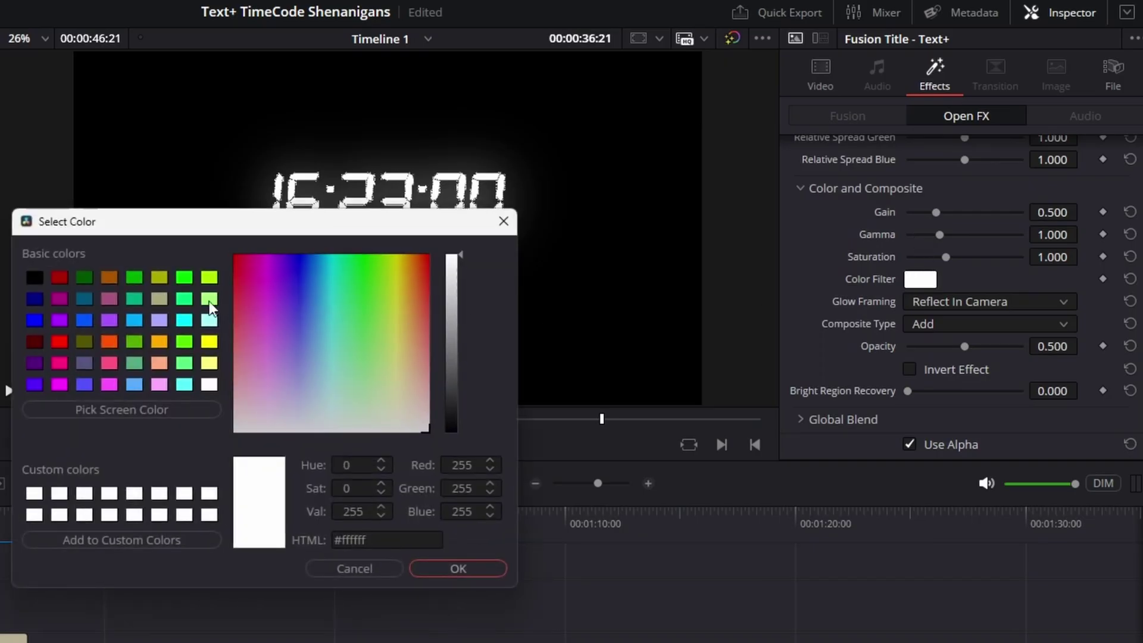
{"action": "left_click", "coordinate": [62, 341]}
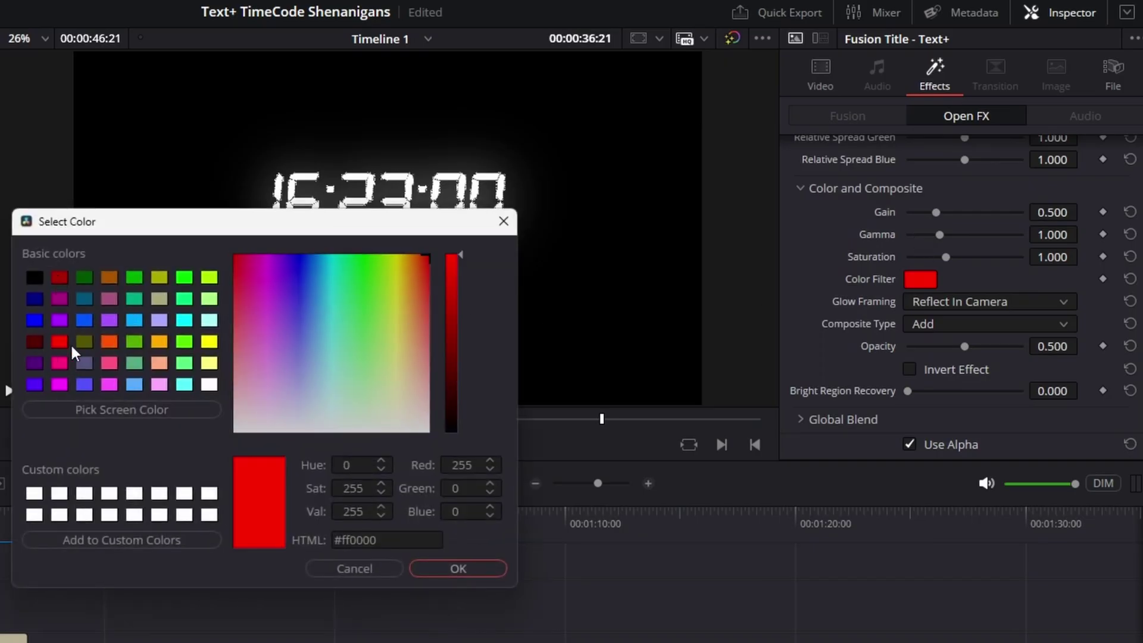
{"action": "left_click", "coordinate": [475, 567]}
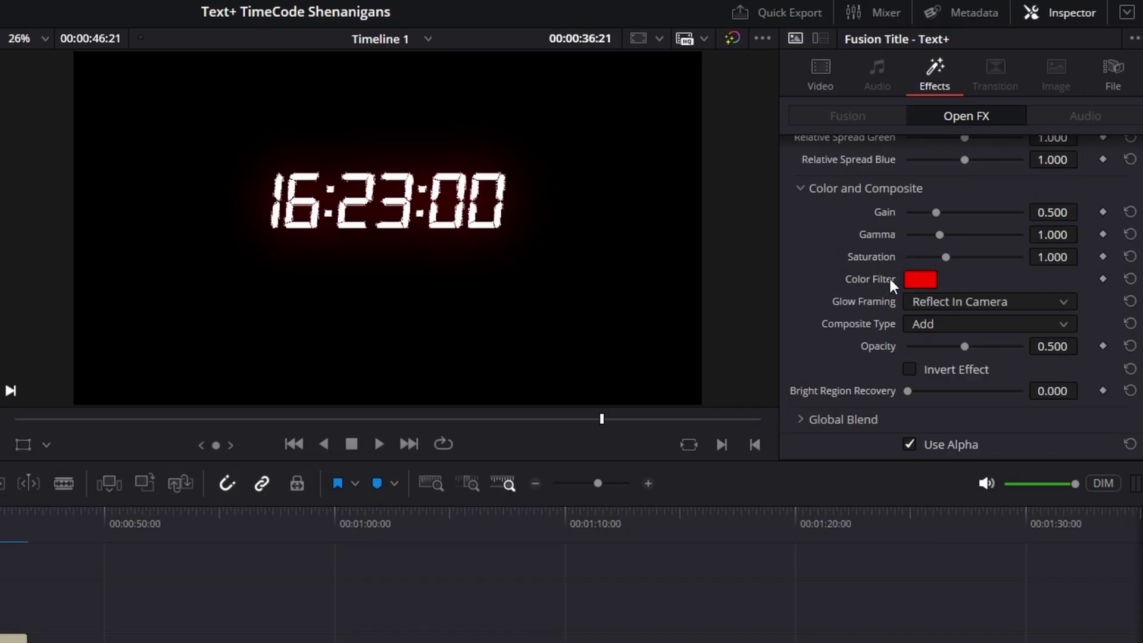
{"action": "left_click_drag", "start_coordinate": [934, 209], "coordinate": [989, 213]}
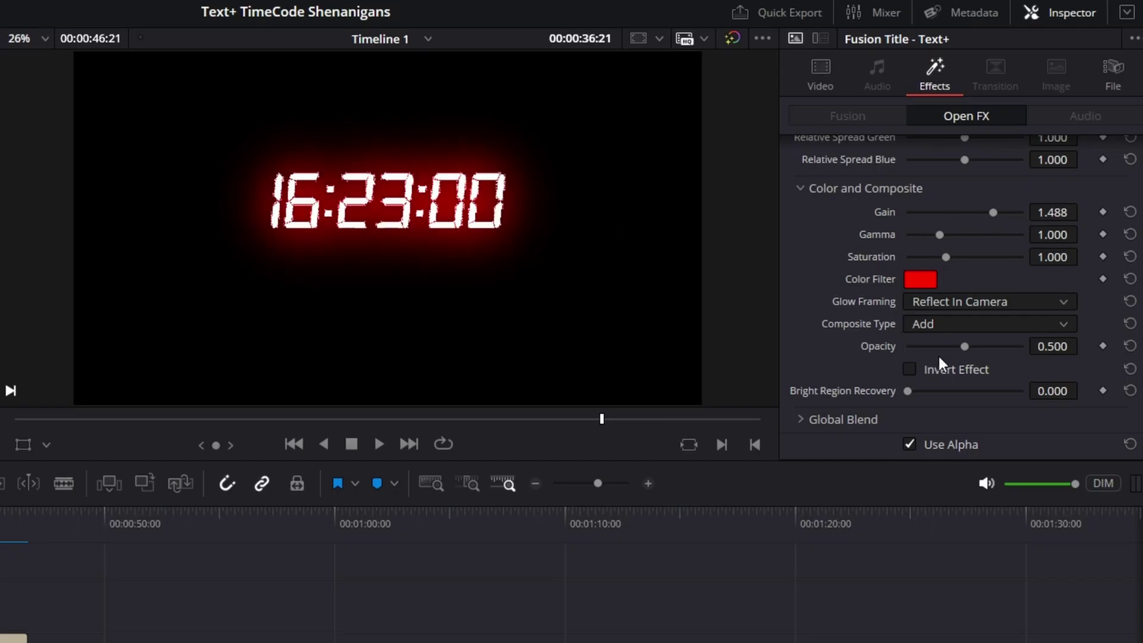
Step: Reset the glow Opacity to 0.500 and set Select Output to Glow Alone
{"action": "left_click_drag", "start_coordinate": [965, 348], "coordinate": [982, 347]}
{"action": "double_click", "coordinate": [882, 343]}
{"action": "scroll", "coordinate": [881, 345], "scroll_direction": "up", "scroll_amount": 5}
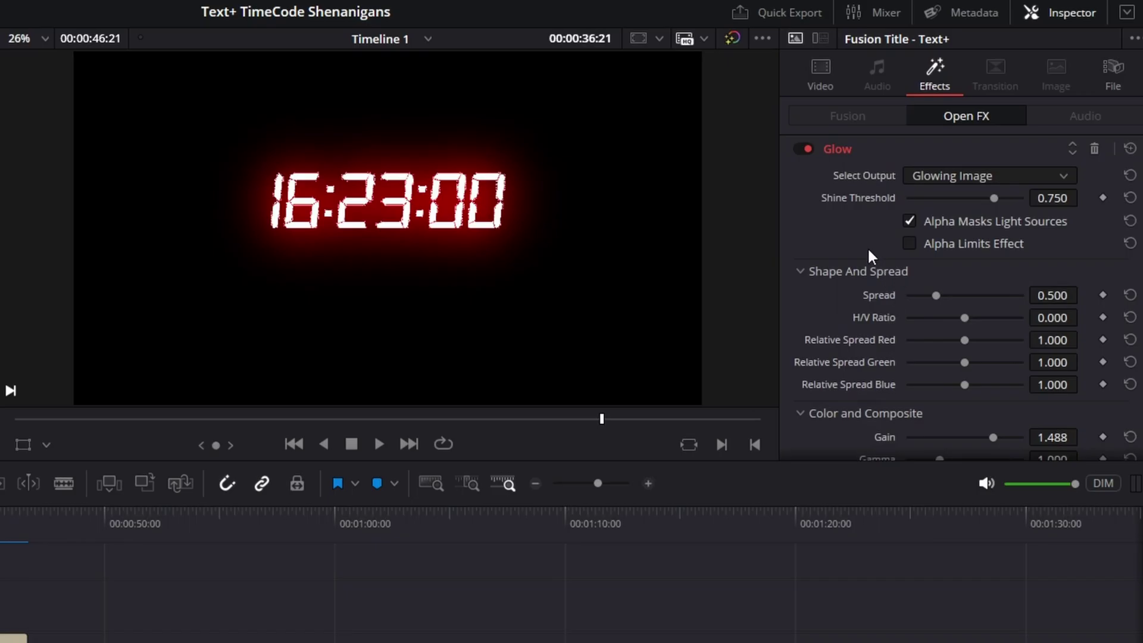
{"action": "left_click", "coordinate": [951, 179]}
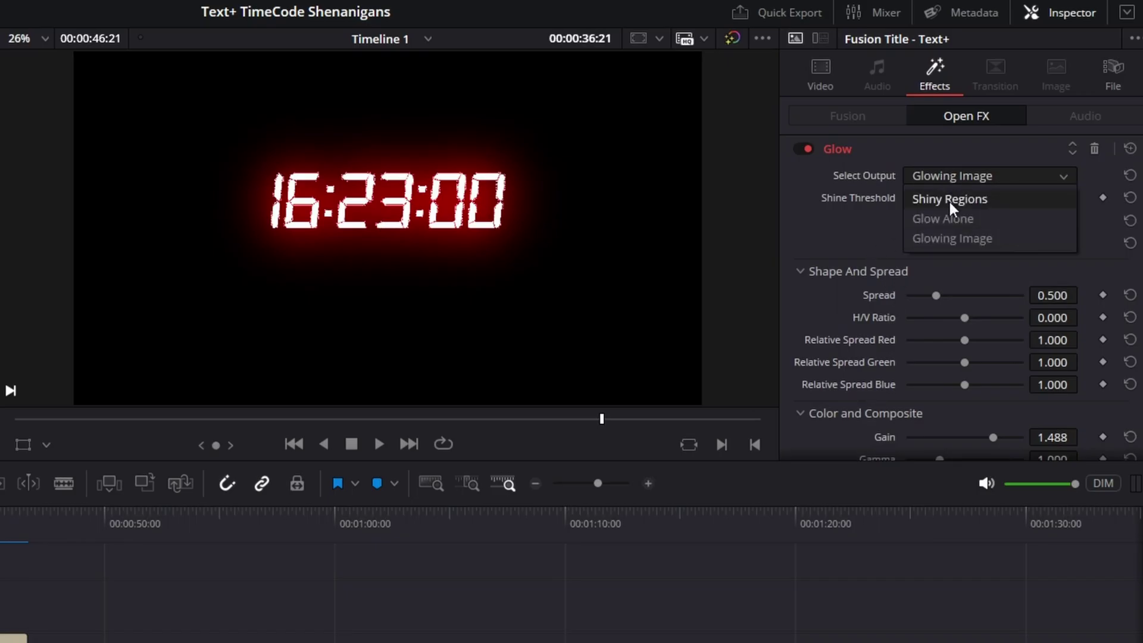
{"action": "left_click", "coordinate": [953, 217]}
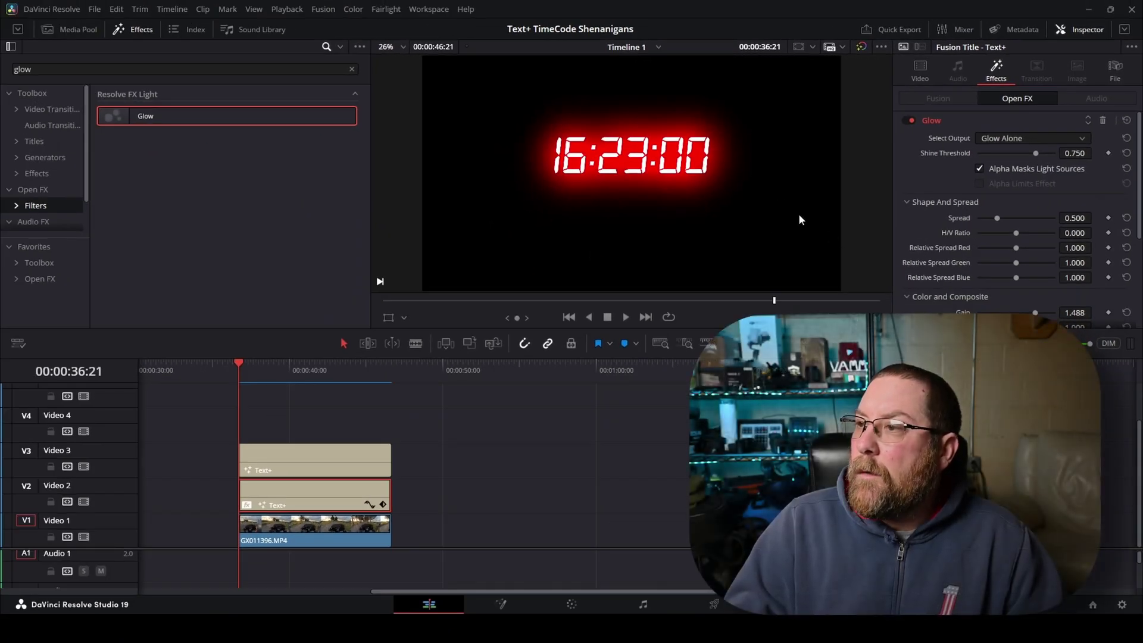
{"action": "left_click", "coordinate": [269, 364]}
Step: Set the Video 2 glow clip's Composite Mode to Screen in Inspector > Video settings
{"action": "left_click", "coordinate": [348, 366]}
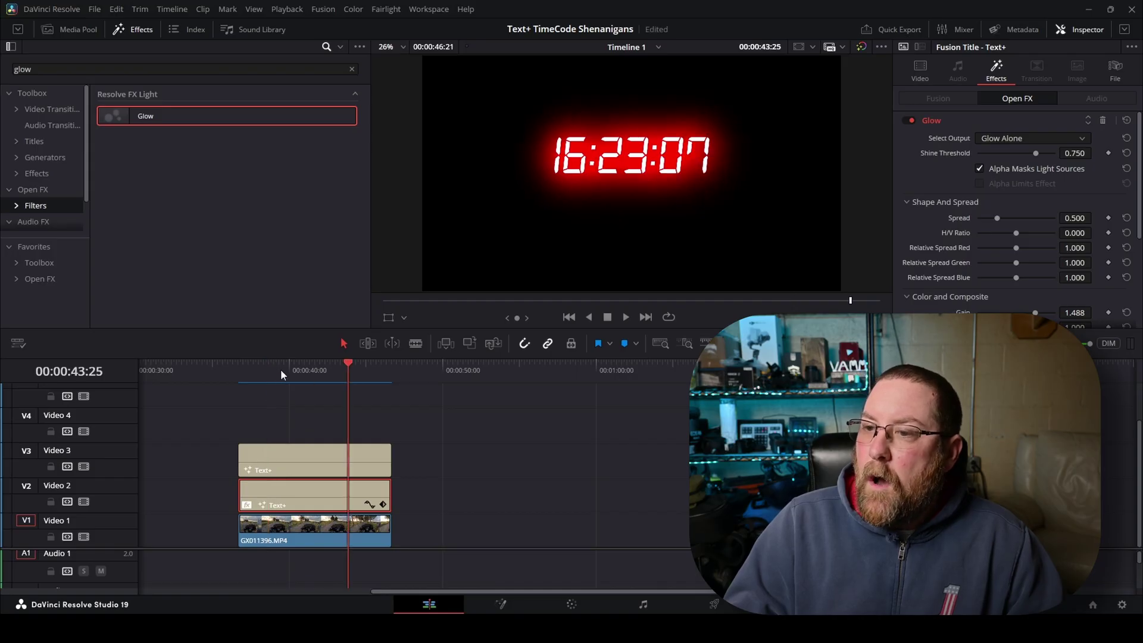
{"action": "left_click", "coordinate": [237, 367]}
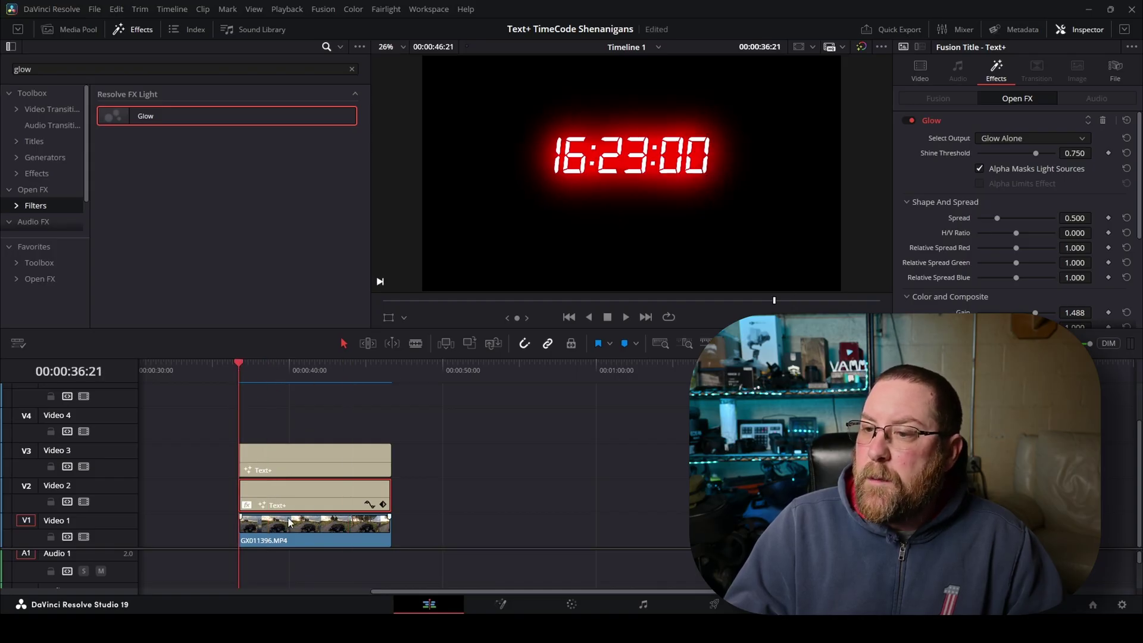
{"action": "left_click", "coordinate": [920, 72]}
{"action": "left_click", "coordinate": [1069, 101]}
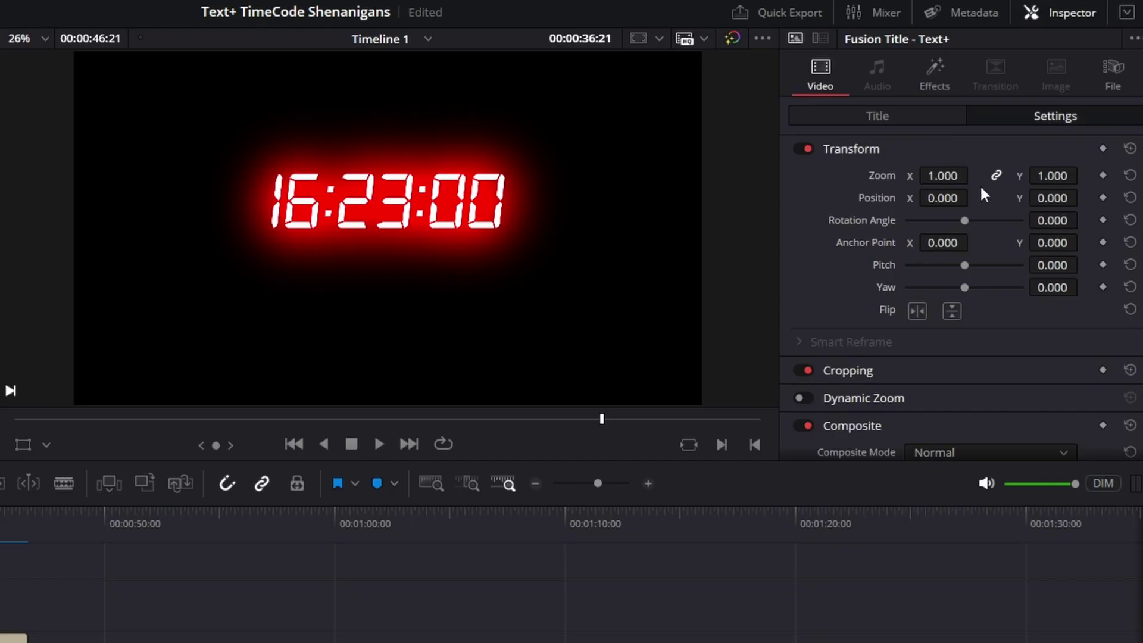
{"action": "scroll", "coordinate": [952, 219], "scroll_direction": "down", "scroll_amount": 3}
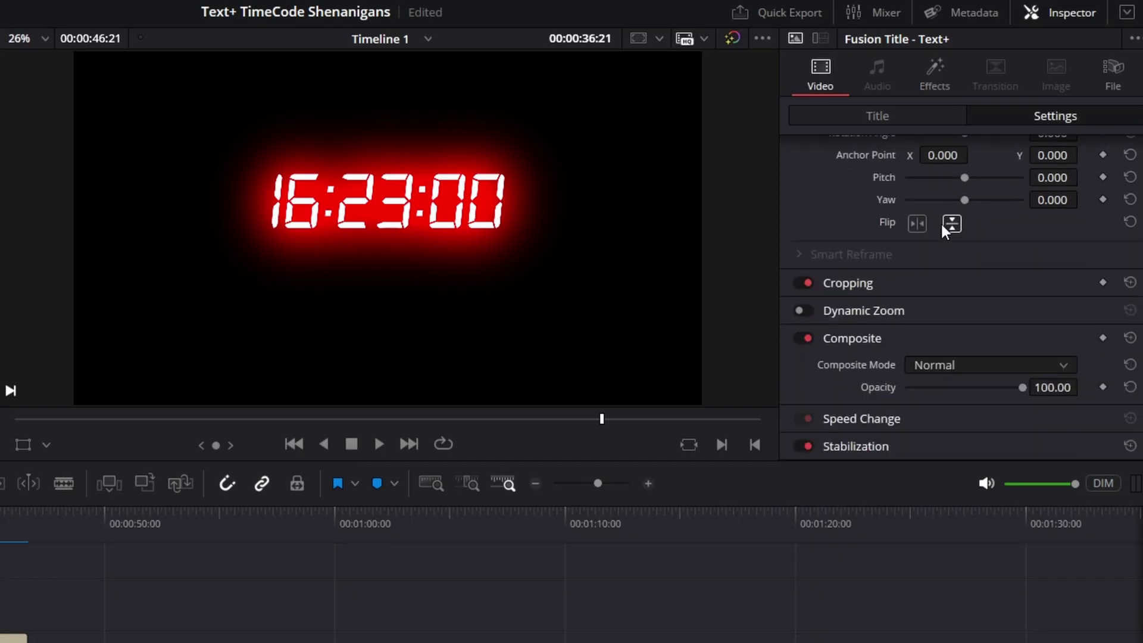
{"action": "left_click", "coordinate": [968, 366]}
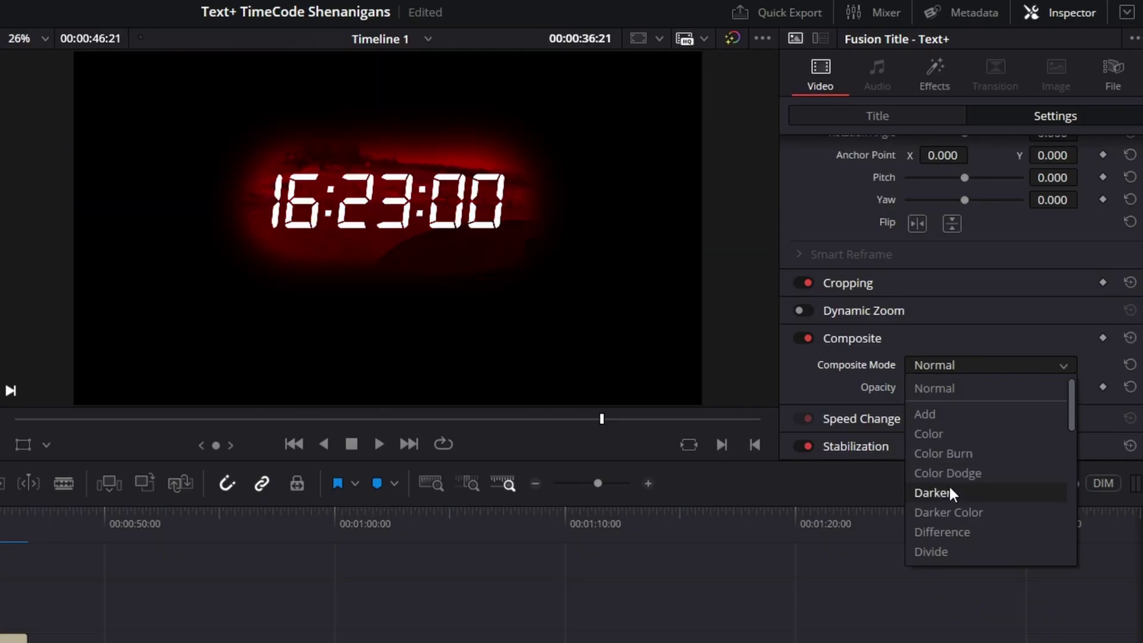
{"action": "scroll", "coordinate": [948, 484], "scroll_direction": "down", "scroll_amount": 3}
{"action": "scroll", "coordinate": [937, 467], "scroll_direction": "down", "scroll_amount": 3}
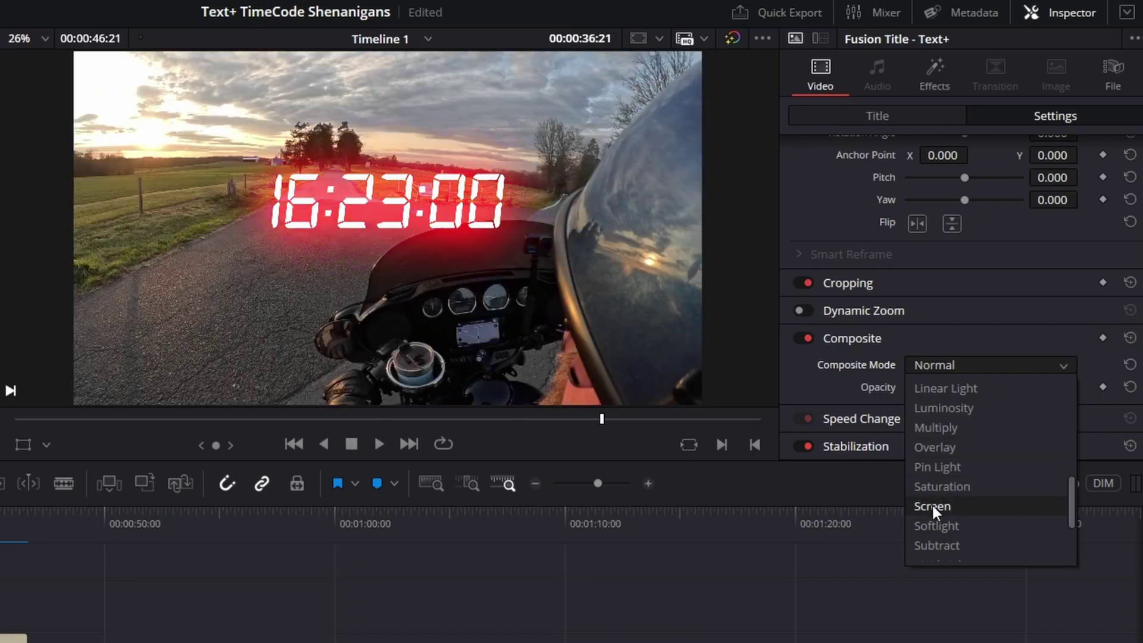
{"action": "left_click", "coordinate": [933, 504]}
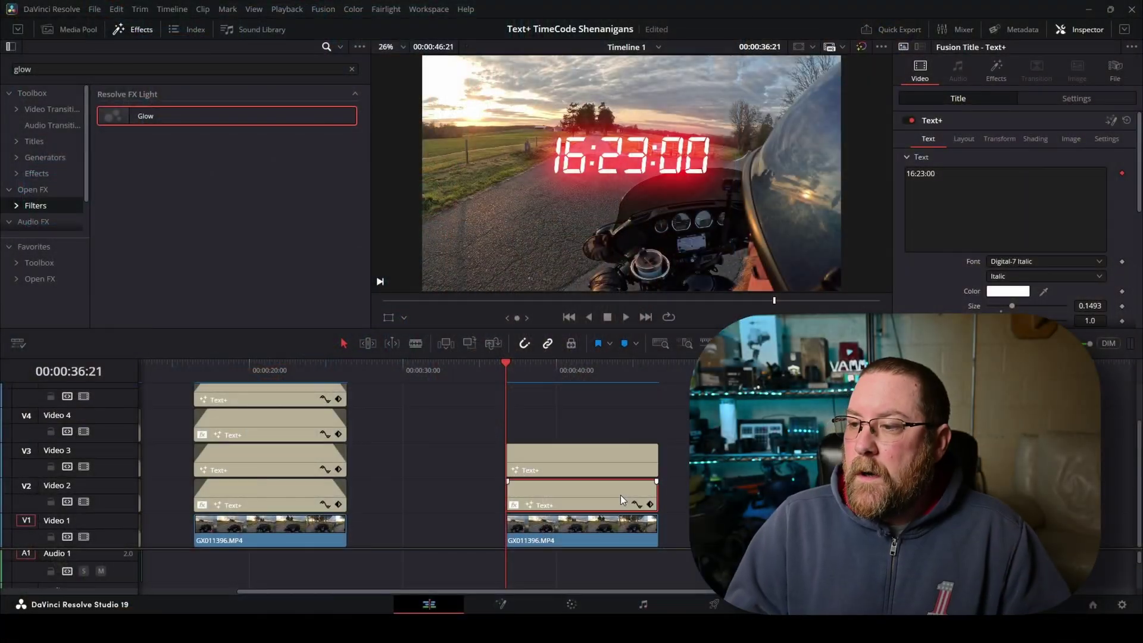
Step: Delete the Video 2 glow copy and open the Video 3 Text+ clock in Fusion
{"action": "key", "text": "Delete"}
{"action": "left_click", "coordinate": [591, 461]}
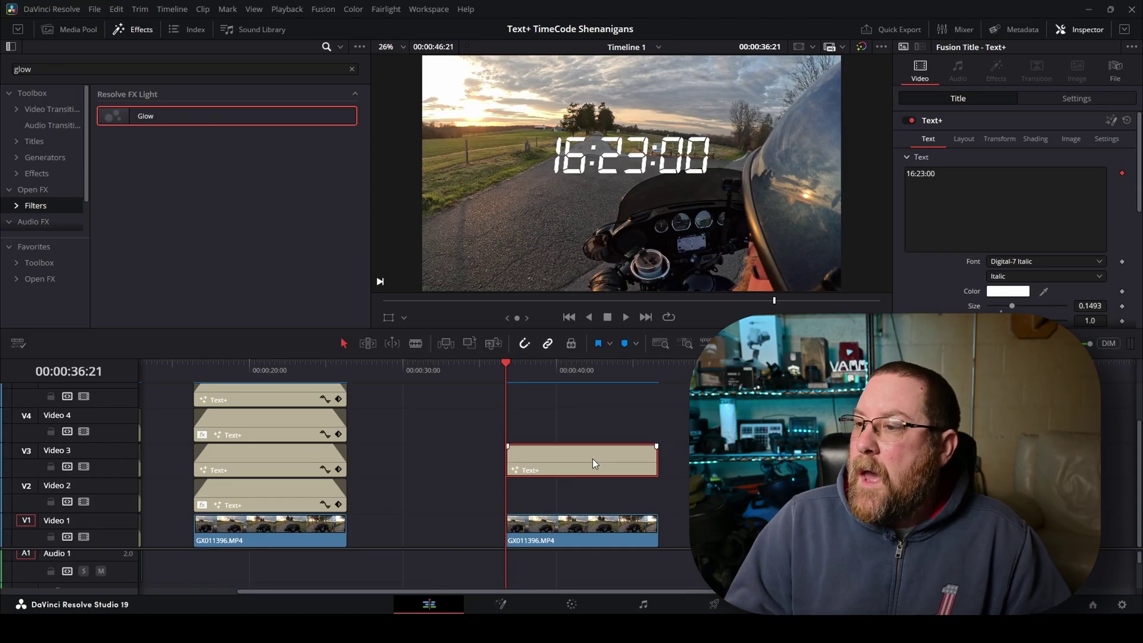
{"action": "left_click", "coordinate": [1109, 120]}
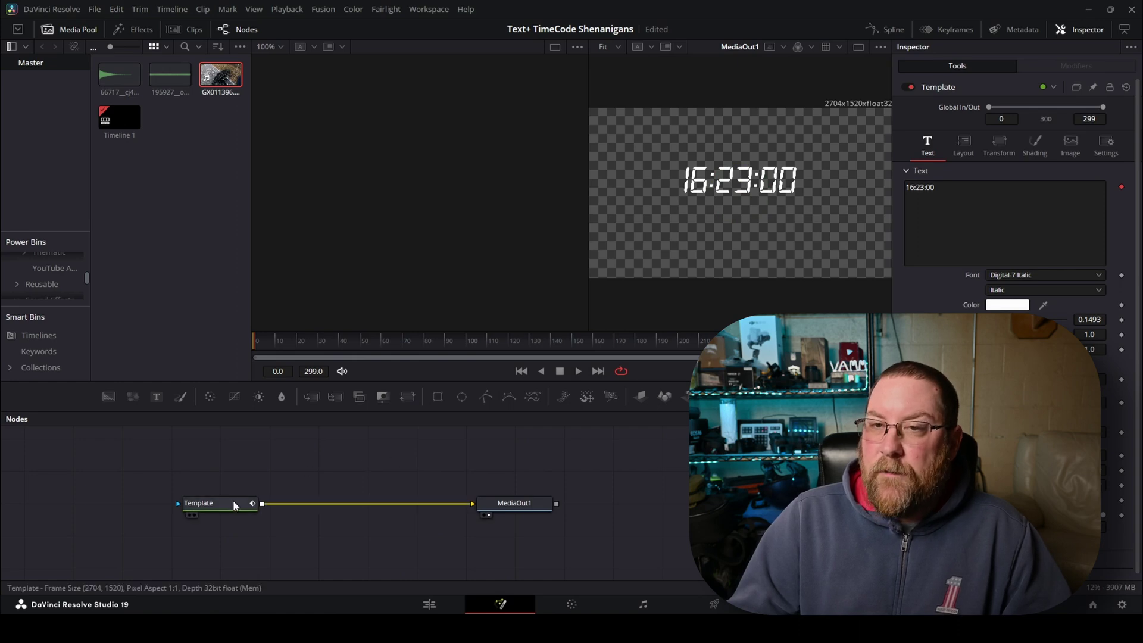
Step: Add a Time Speed node after the Template text node with Speed -1.0
{"action": "mouse_move", "coordinate": [234, 505]}
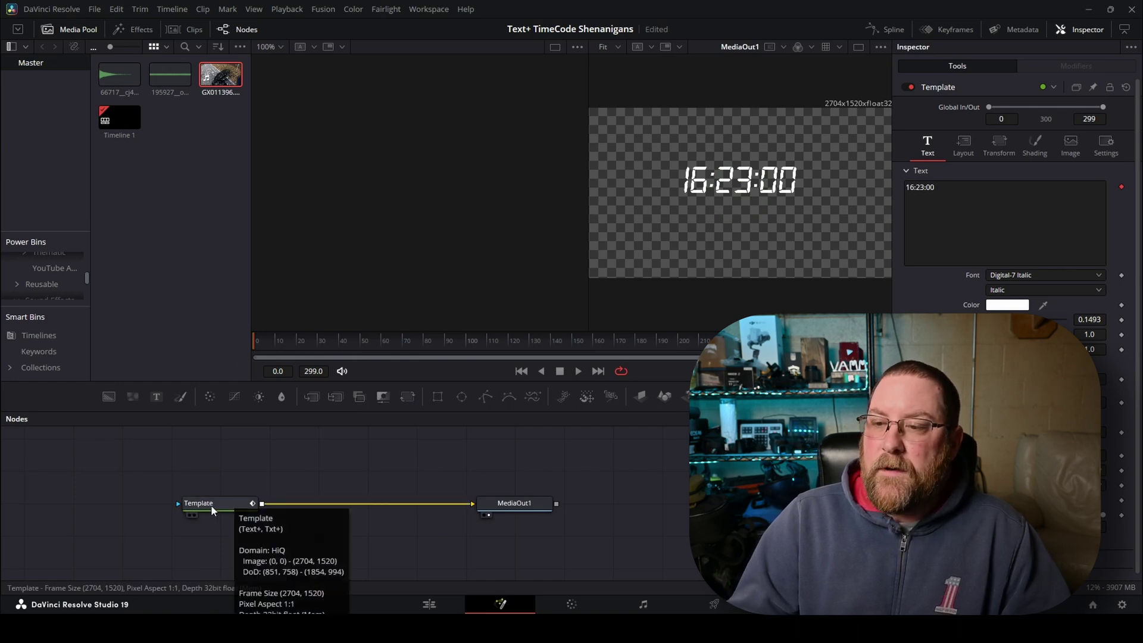
{"action": "left_click", "coordinate": [212, 505]}
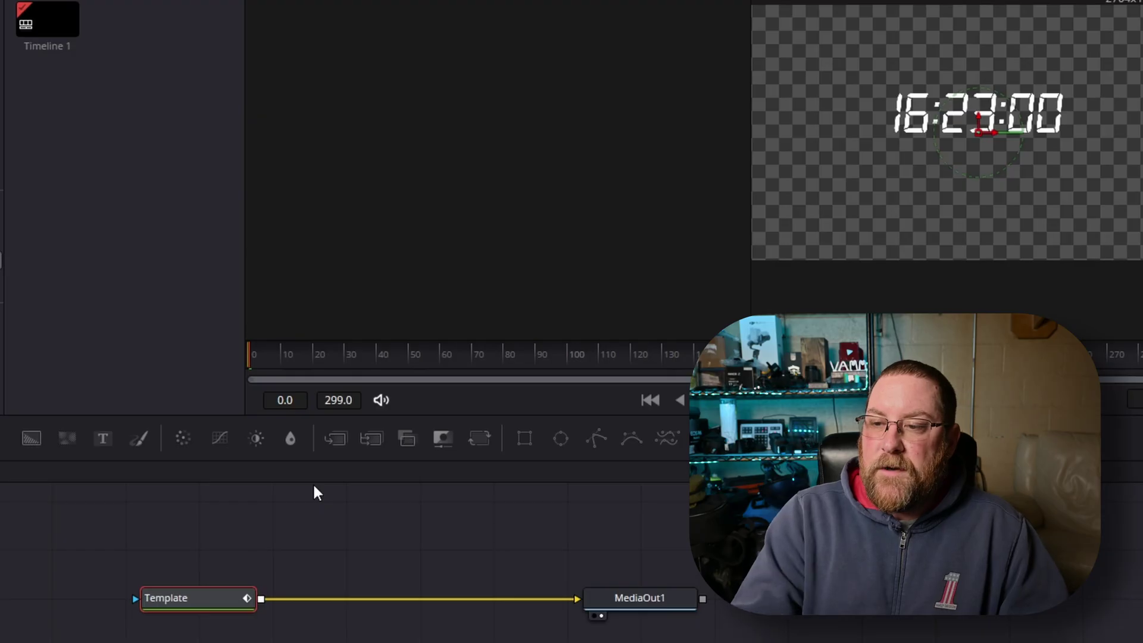
{"action": "key", "text": "shift+space"}
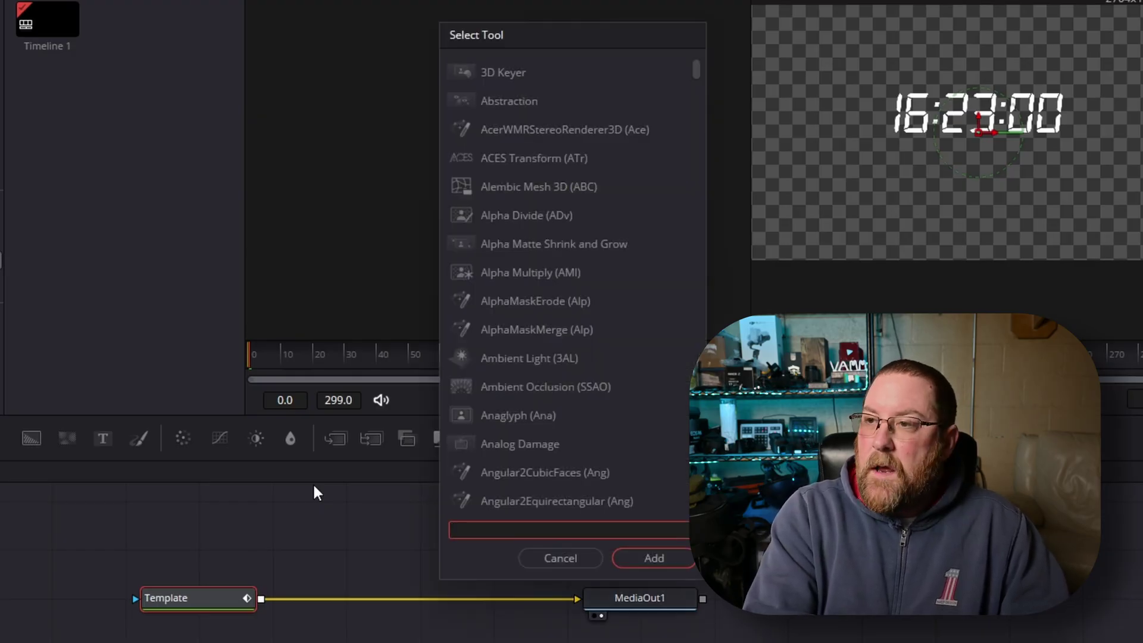
{"action": "type", "text": "time"}
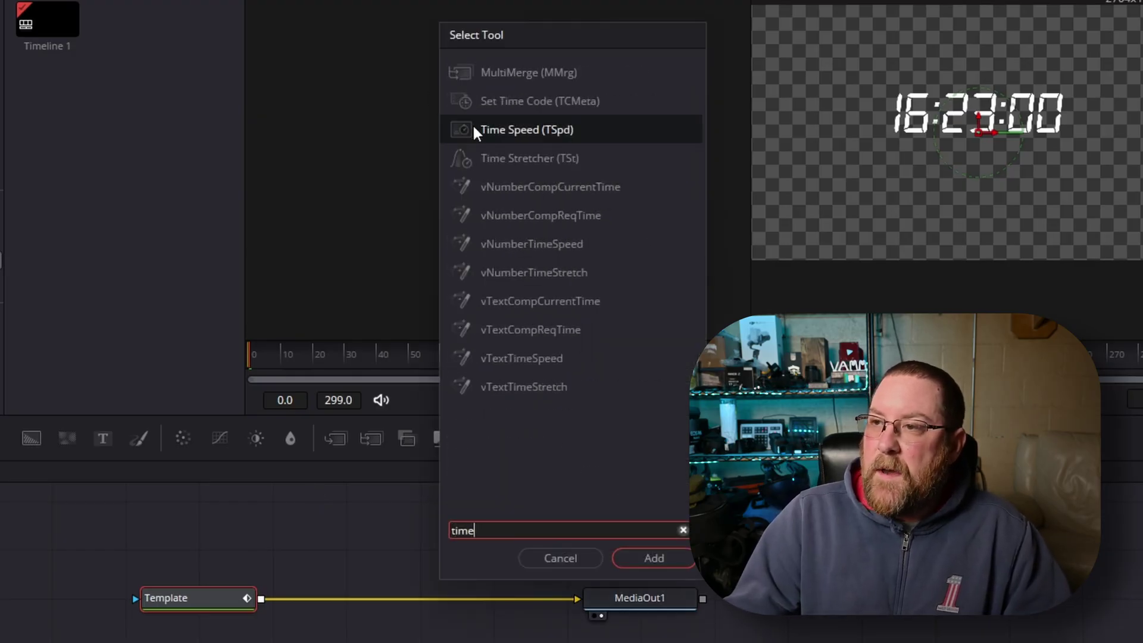
{"action": "left_click", "coordinate": [648, 553]}
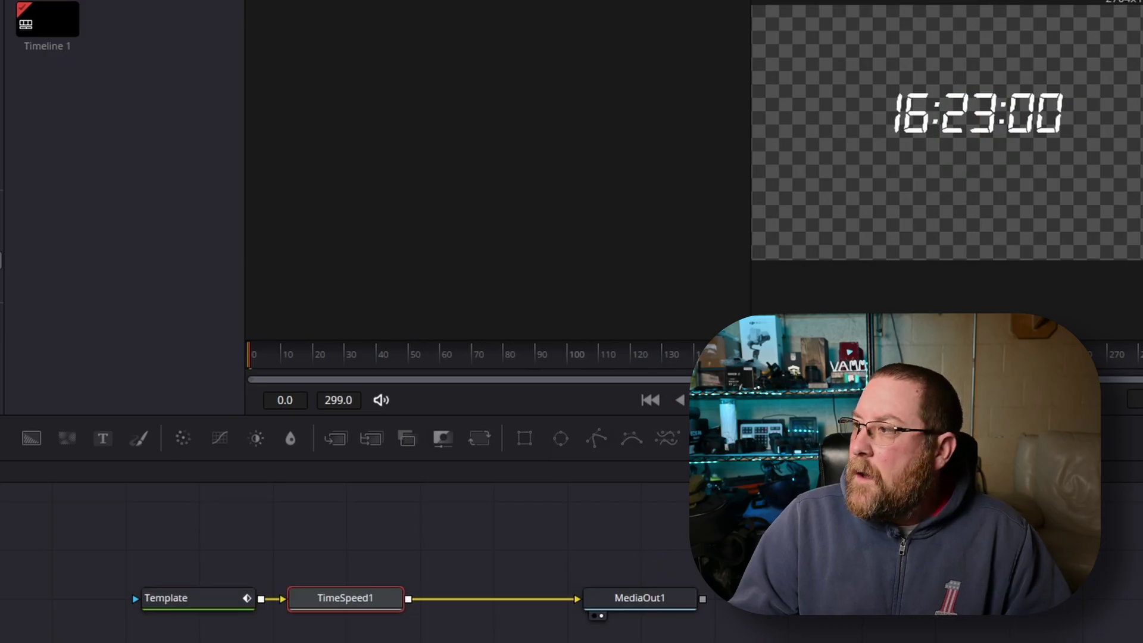
{"action": "type", "text": "-1"}
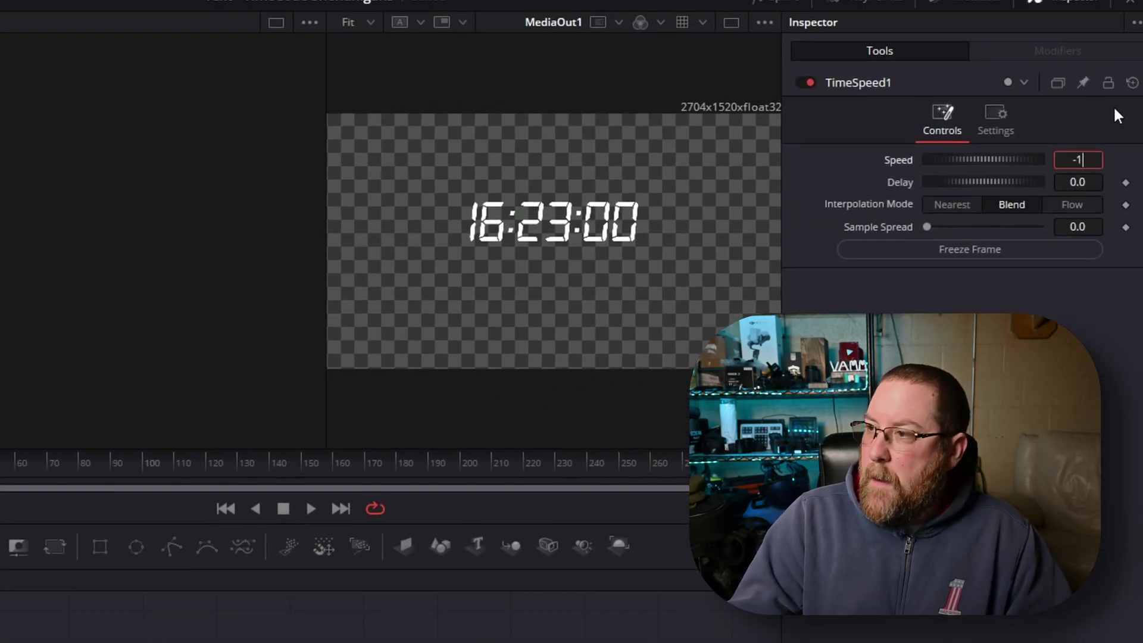
{"action": "key", "text": "Tab"}
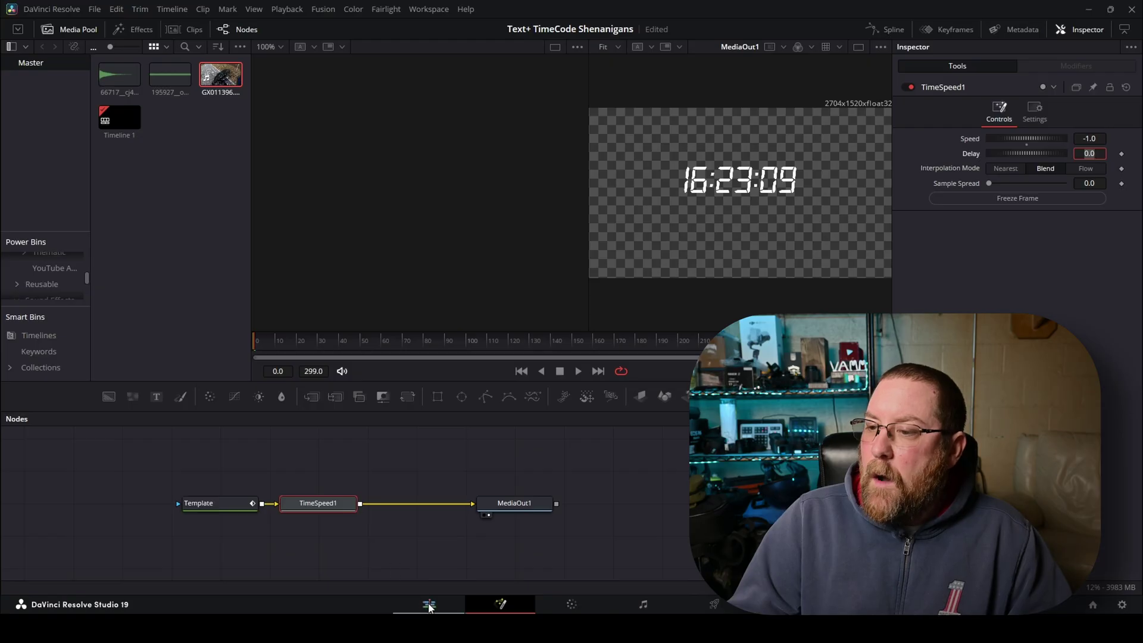
{"action": "left_click", "coordinate": [429, 605]}
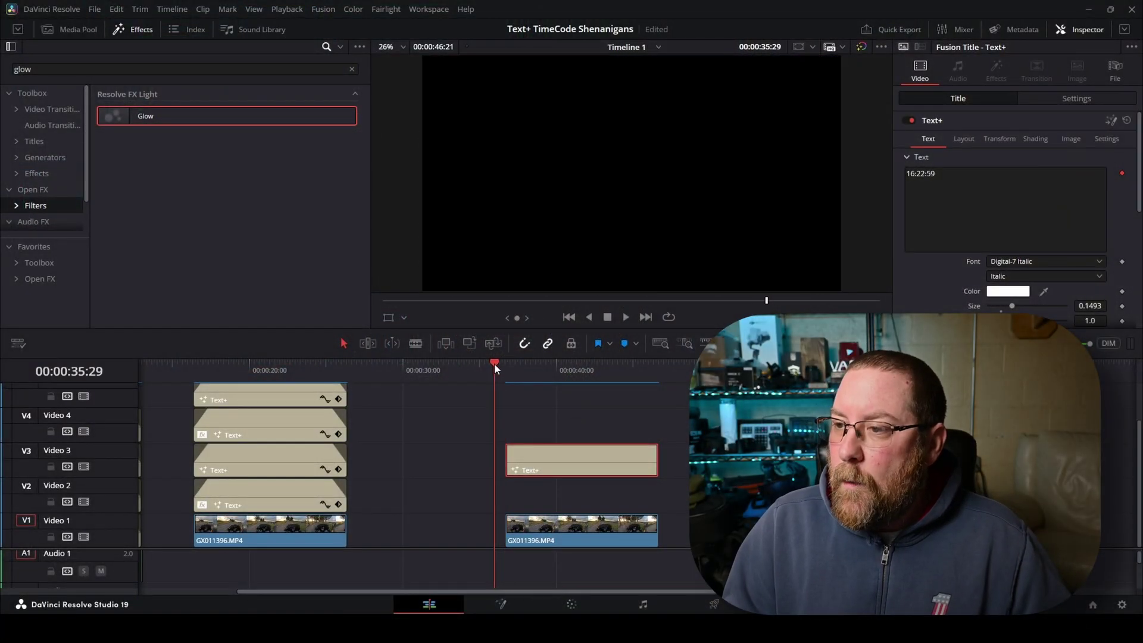
{"action": "key", "text": "space"}
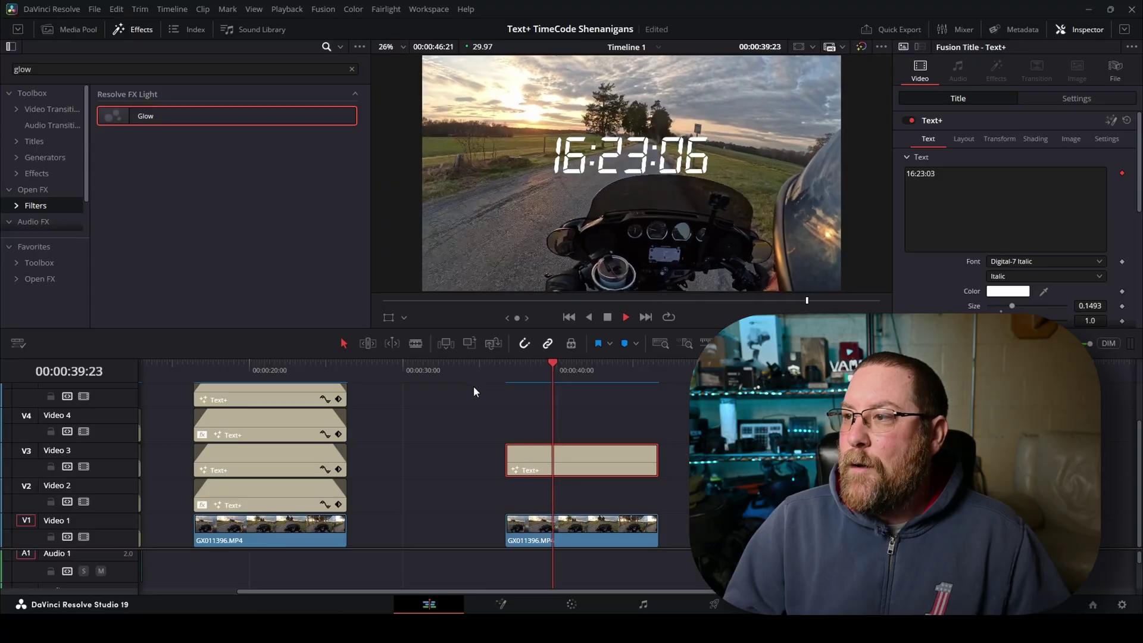
Step: Stop playback, duplicate the timecode title onto track V2, and add a Glow effect to the copy
{"action": "key", "text": "space"}
{"action": "left_click_drag", "start_coordinate": [563, 465], "coordinate": [554, 491]}
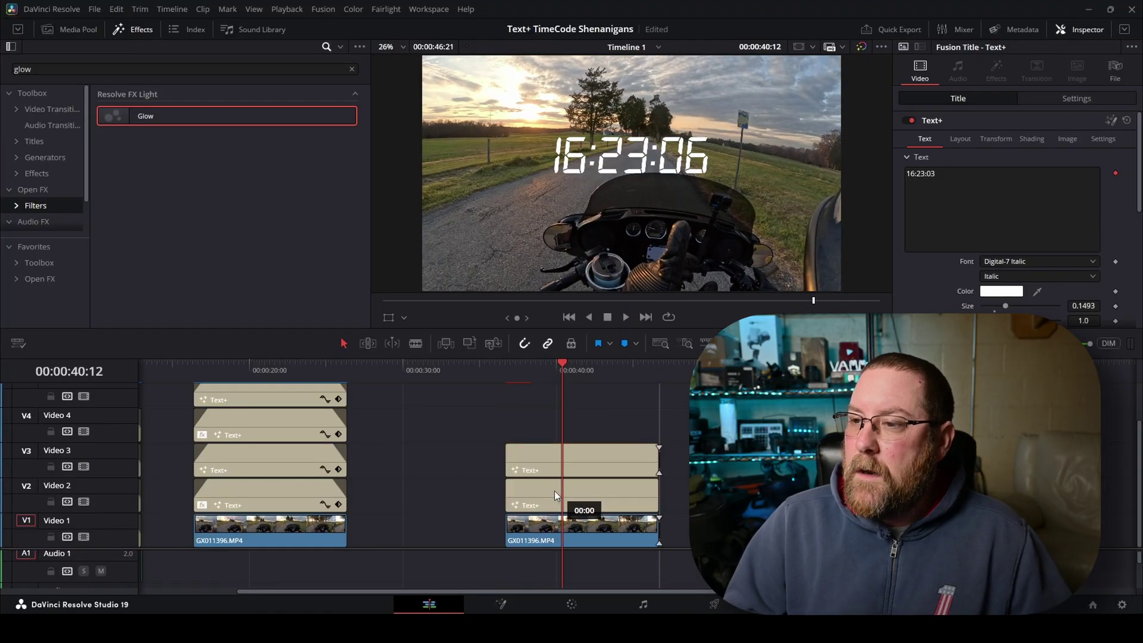
{"action": "left_click_drag", "start_coordinate": [232, 116], "coordinate": [537, 497]}
Step: Set the copy's glow to output the glow alone and tint it with a blue Color Filter
{"action": "left_click", "coordinate": [1006, 139]}
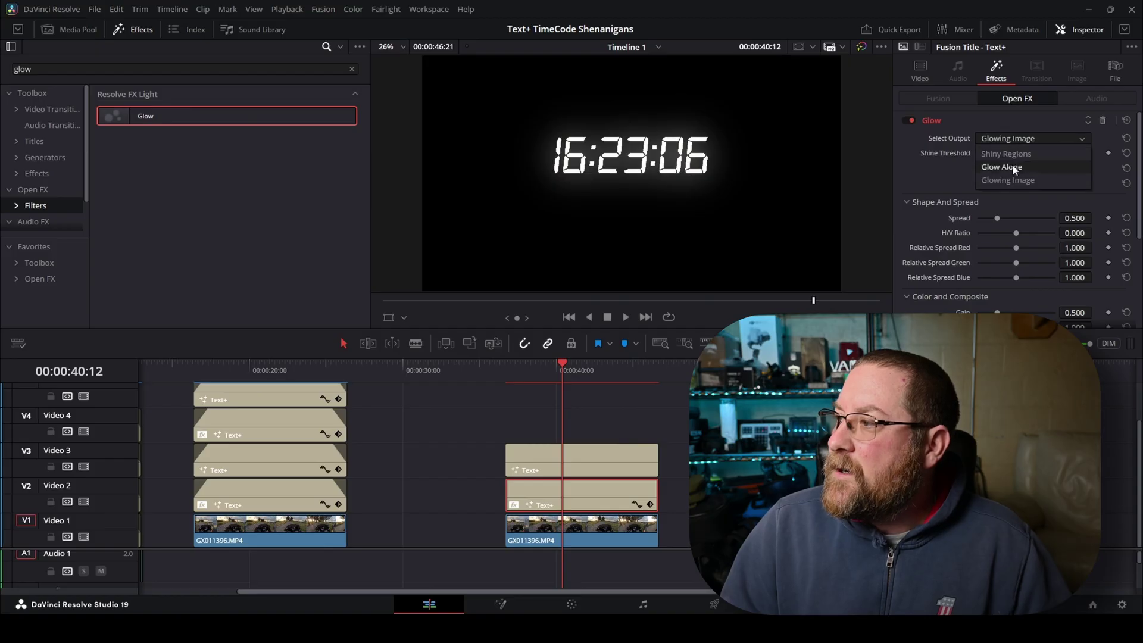
{"action": "left_click", "coordinate": [1012, 173]}
{"action": "scroll", "coordinate": [1003, 177], "scroll_direction": "down", "scroll_amount": 3}
{"action": "left_click", "coordinate": [987, 207]}
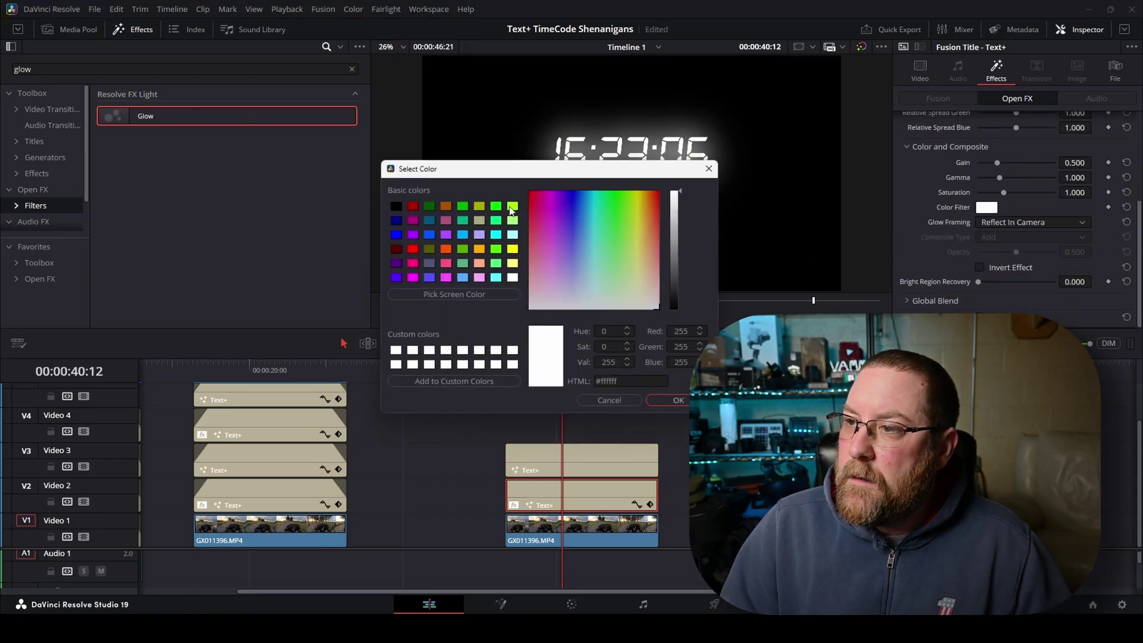
{"action": "left_click", "coordinate": [429, 235]}
{"action": "left_click", "coordinate": [678, 400]}
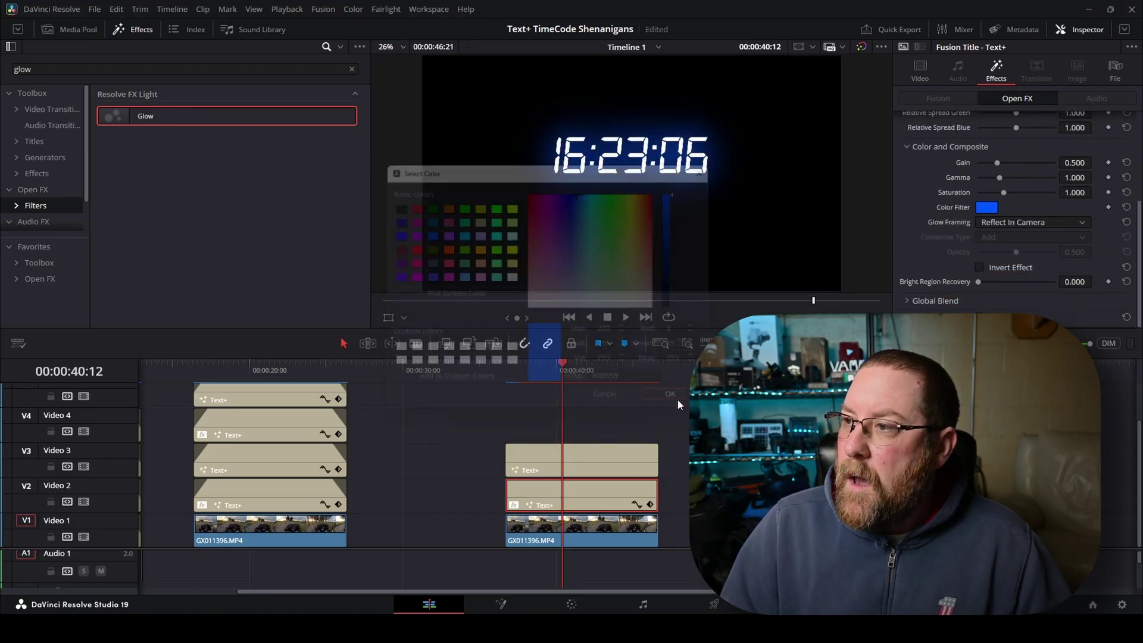
Step: Set the glow title's Composite Mode to Screen and return the playhead to 00:00:36:21
{"action": "left_click", "coordinate": [921, 76]}
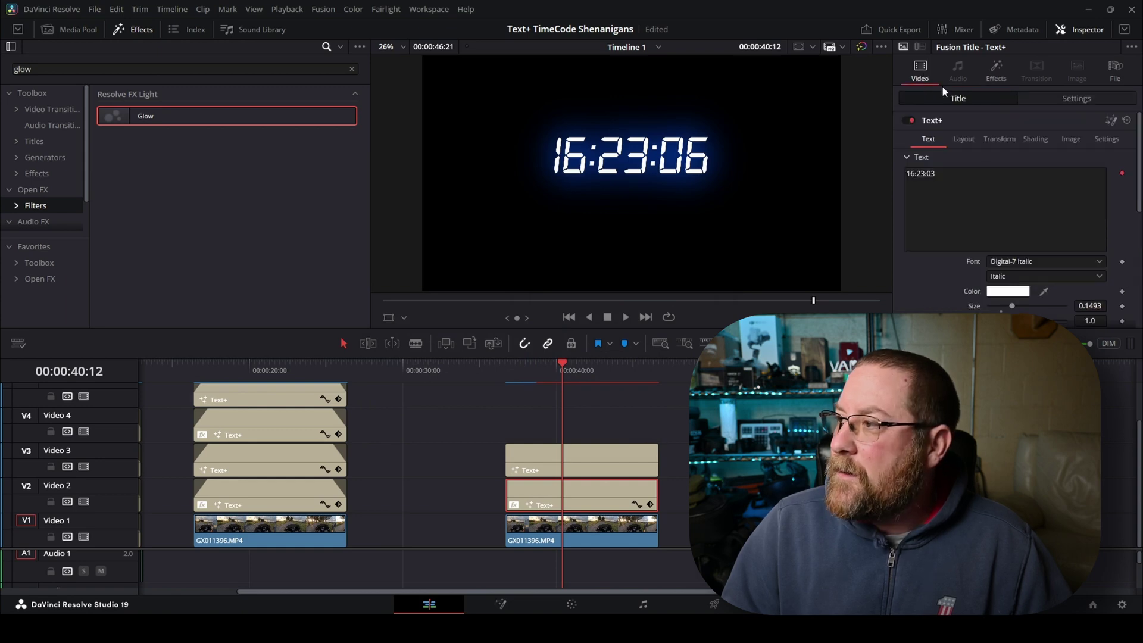
{"action": "left_click", "coordinate": [1070, 97]}
{"action": "scroll", "coordinate": [1039, 208], "scroll_direction": "down", "scroll_amount": 2}
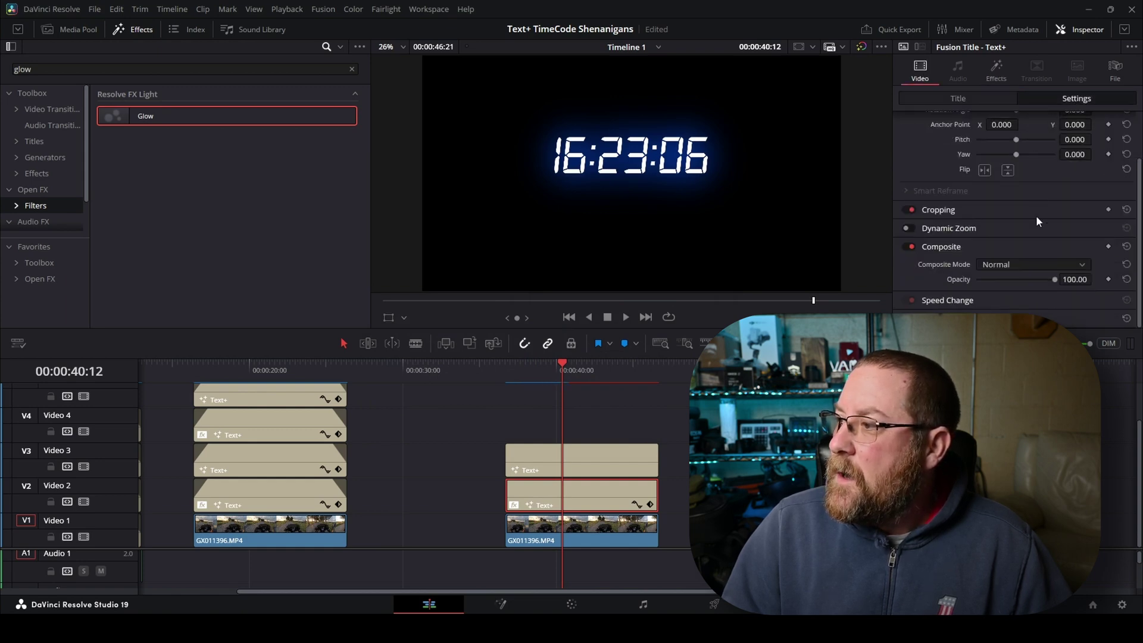
{"action": "left_click", "coordinate": [1003, 265]}
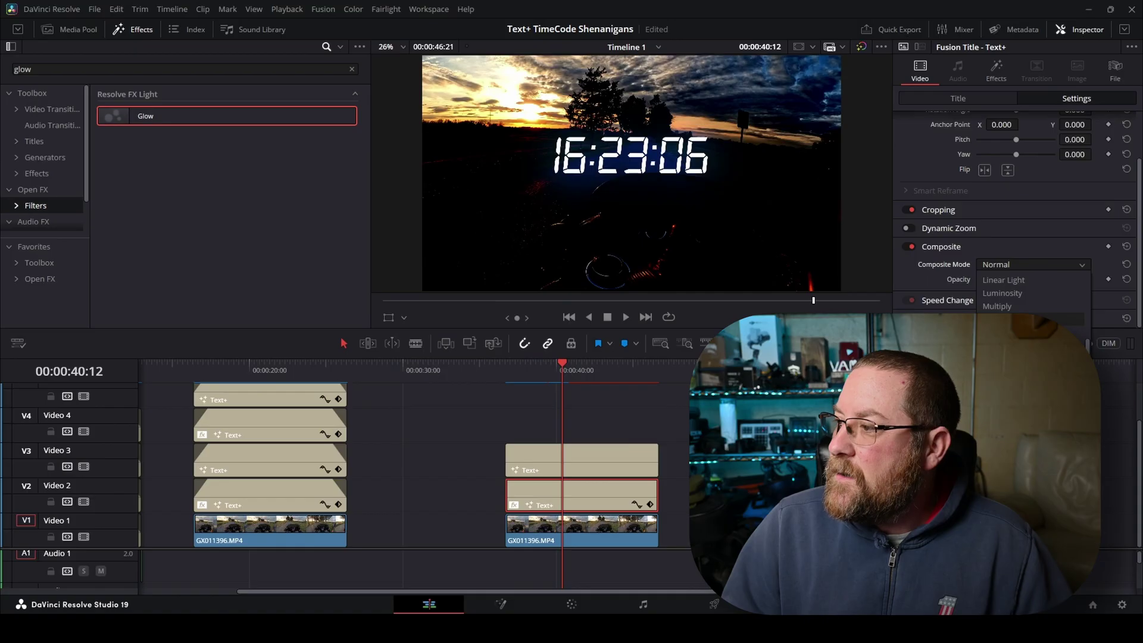
{"action": "left_click", "coordinate": [1007, 319]}
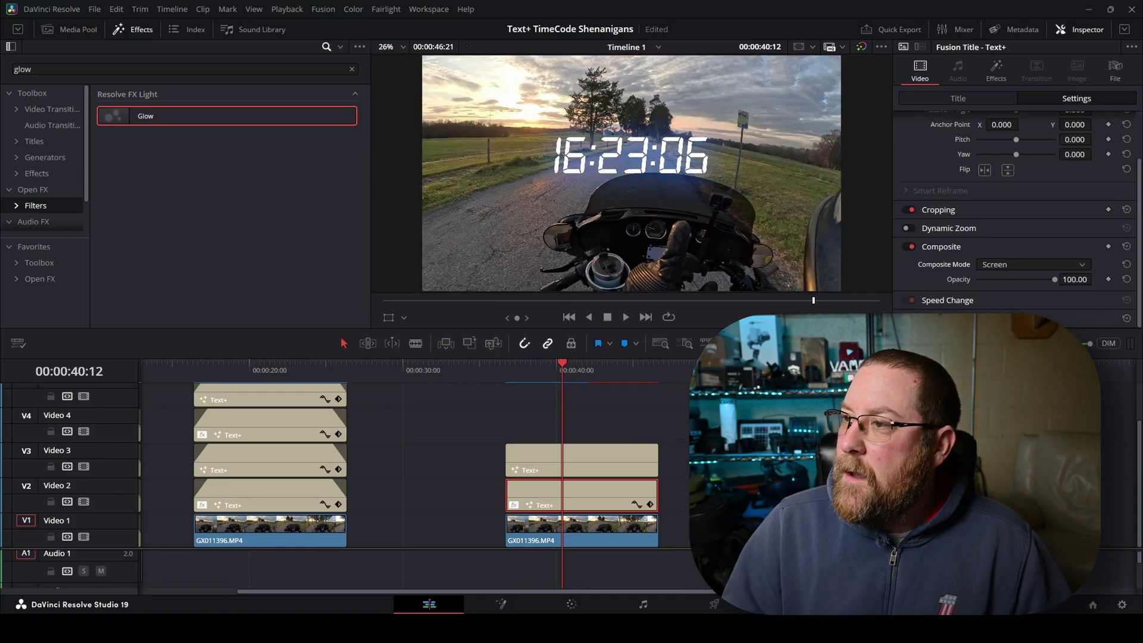
{"action": "left_click", "coordinate": [501, 371]}
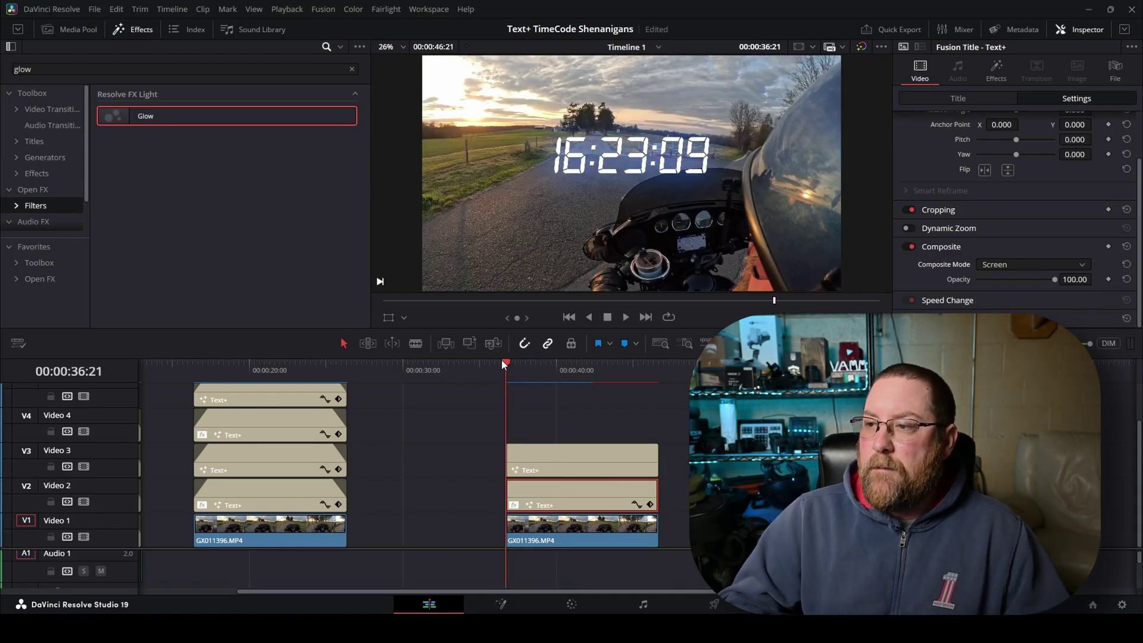
Step: Play the glowing countdown from just before the clock clip, then show the Media Pool's beep and footage clips
{"action": "left_click", "coordinate": [489, 374]}
{"action": "key", "text": "space"}
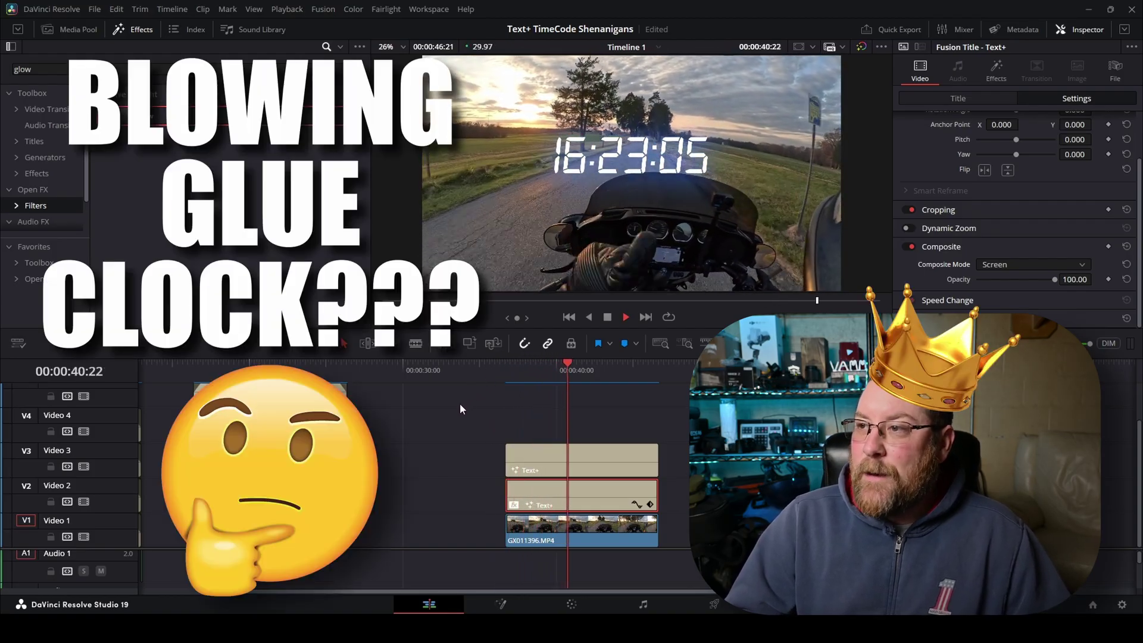
{"action": "key", "text": "space"}
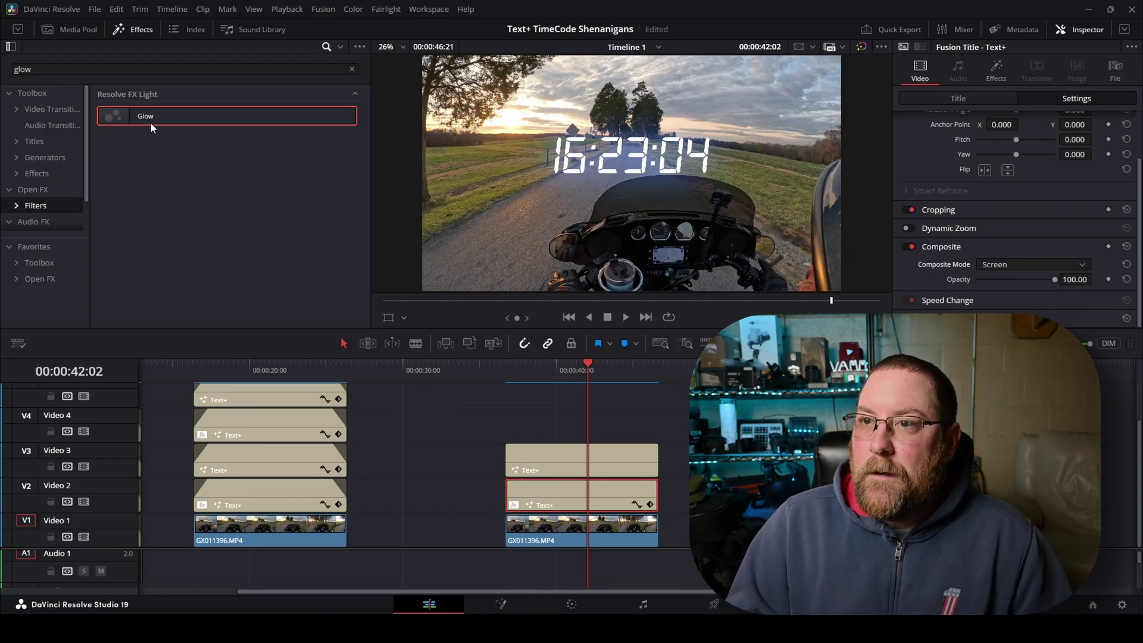
{"action": "left_click", "coordinate": [75, 30]}
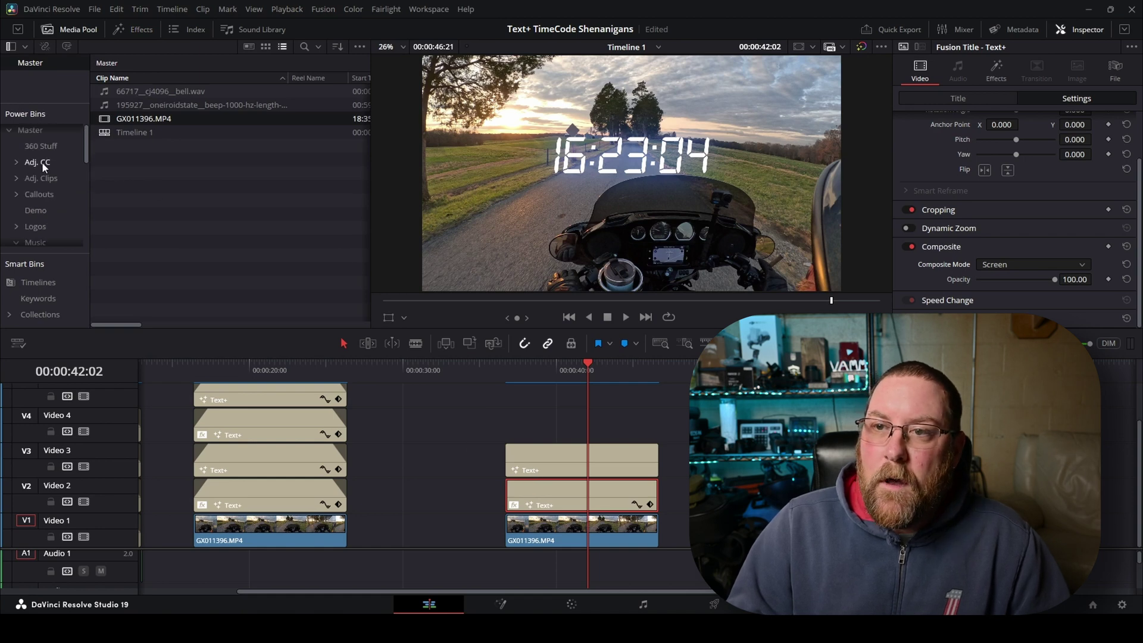
Step: Select both Text+ clock clips on V2 and V3 and save them into the Demo power bin
{"action": "left_click", "coordinate": [48, 209]}
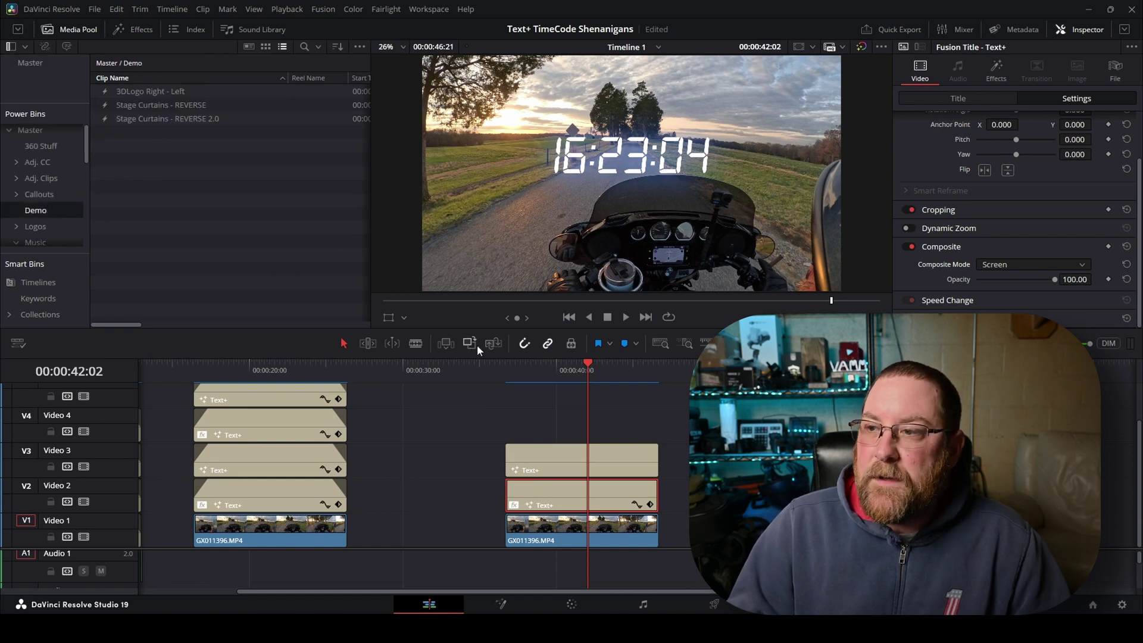
{"action": "left_click", "coordinate": [596, 466]}
{"action": "left_click", "coordinate": [602, 498], "text": "ctrl"}
{"action": "left_click_drag", "start_coordinate": [556, 466], "coordinate": [217, 185]}
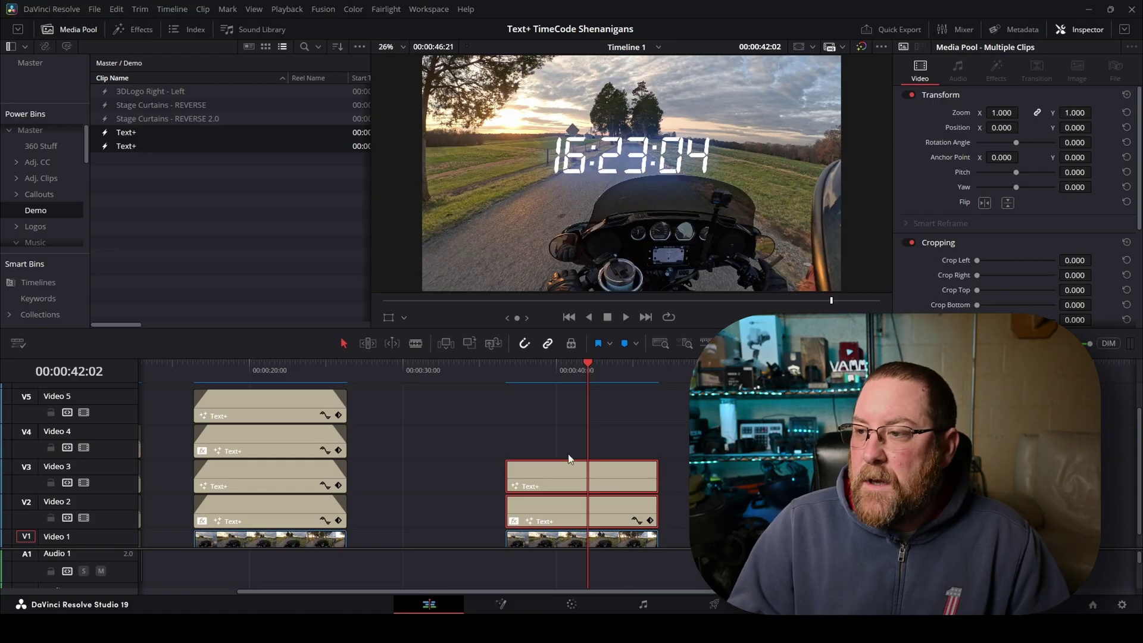
Step: Check the upper Text+ clip's name settings without changing them, then select the first saved clip
{"action": "left_click", "coordinate": [622, 474]}
{"action": "left_click", "coordinate": [1115, 67]}
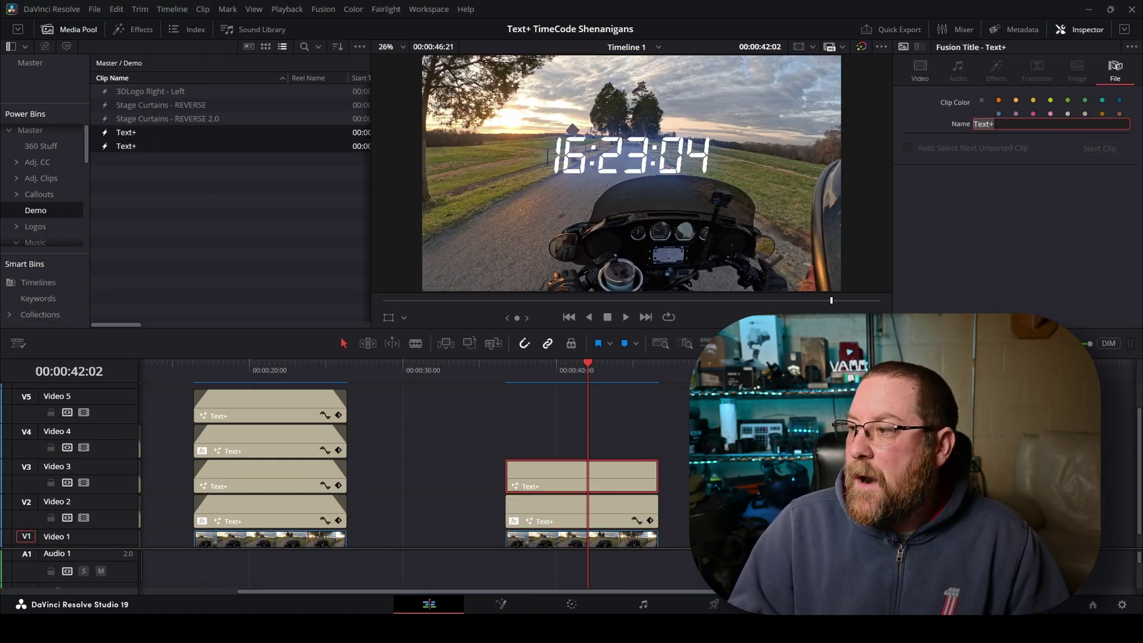
{"action": "key", "text": "Escape"}
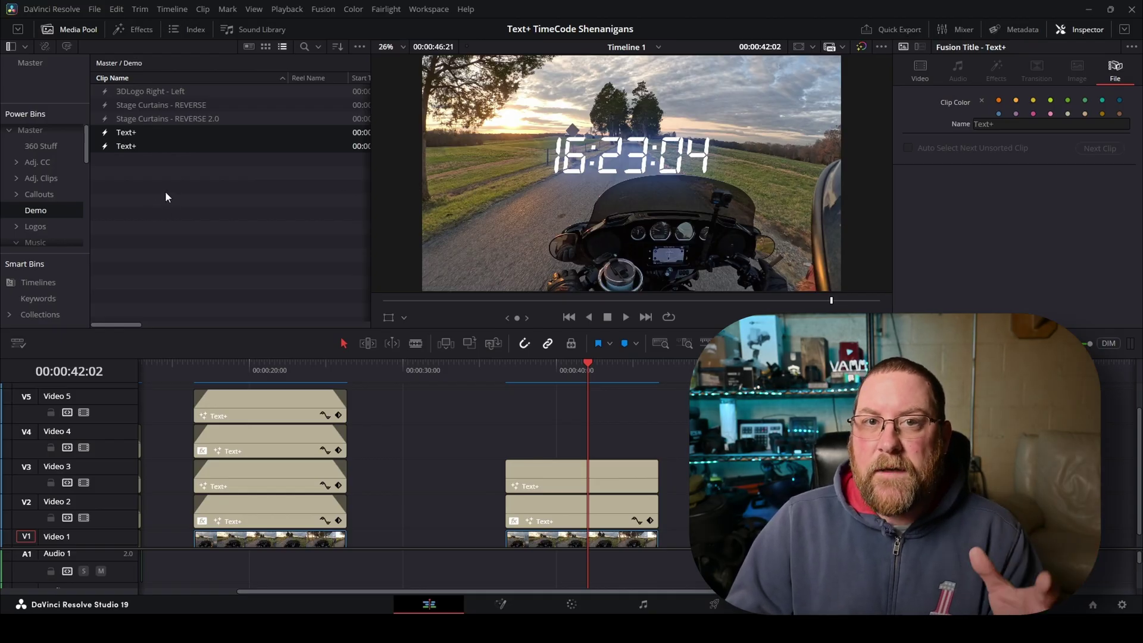
{"action": "left_click", "coordinate": [213, 167]}
Step: Rename the saved Text+ clips 'Countdown Timer' and 'Countdown Timer Glow'
{"action": "left_click", "coordinate": [152, 135]}
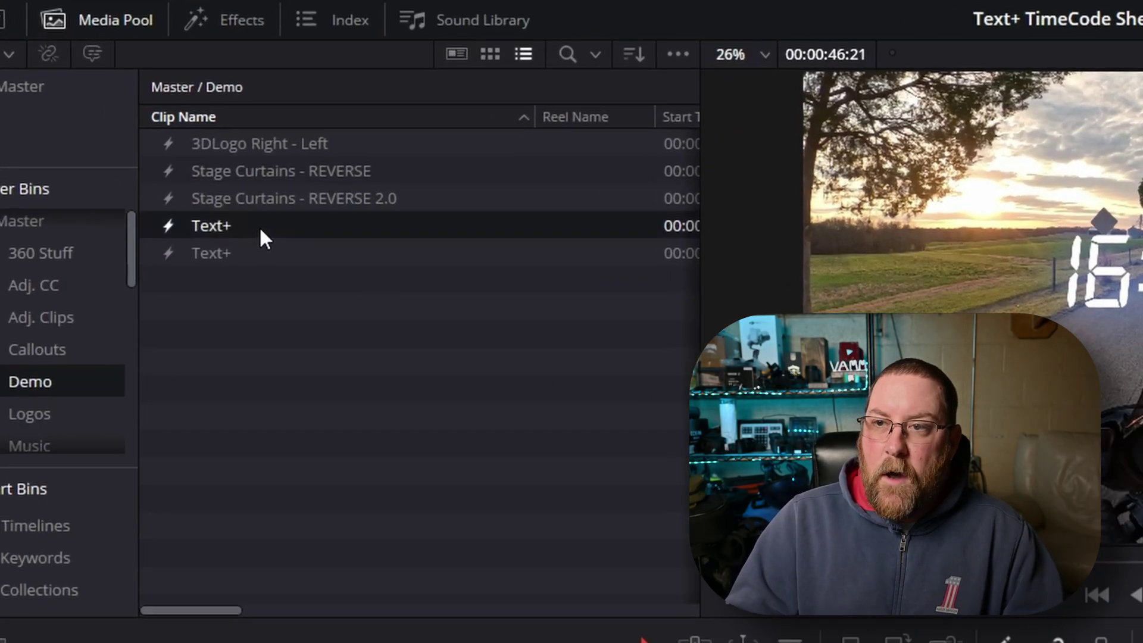
{"action": "left_click", "coordinate": [259, 226]}
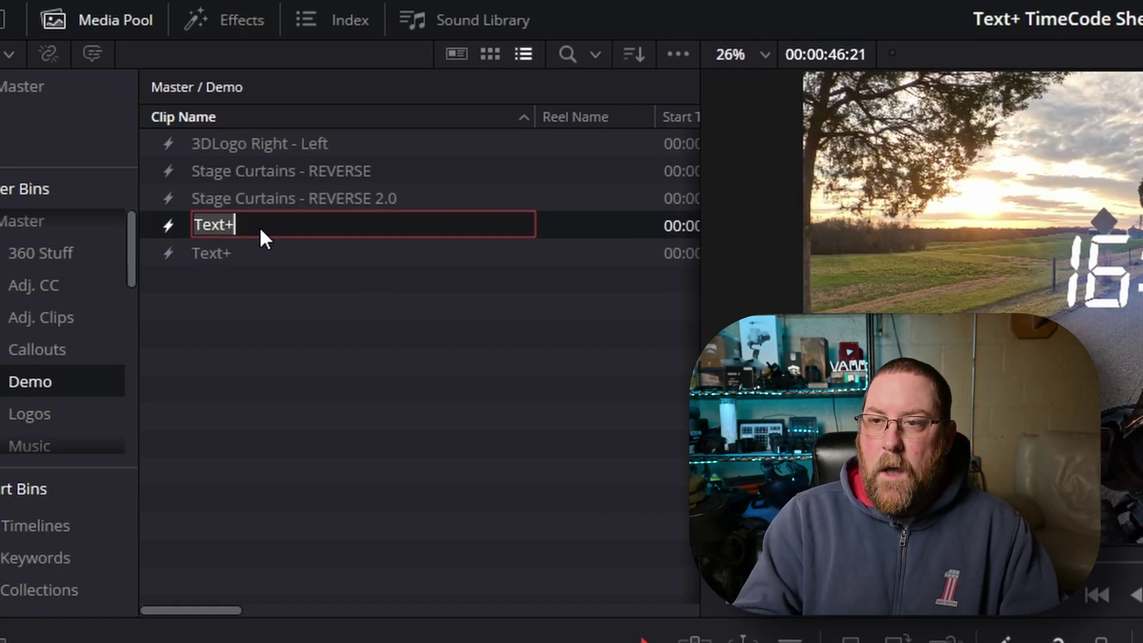
{"action": "type", "text": "Coun"}
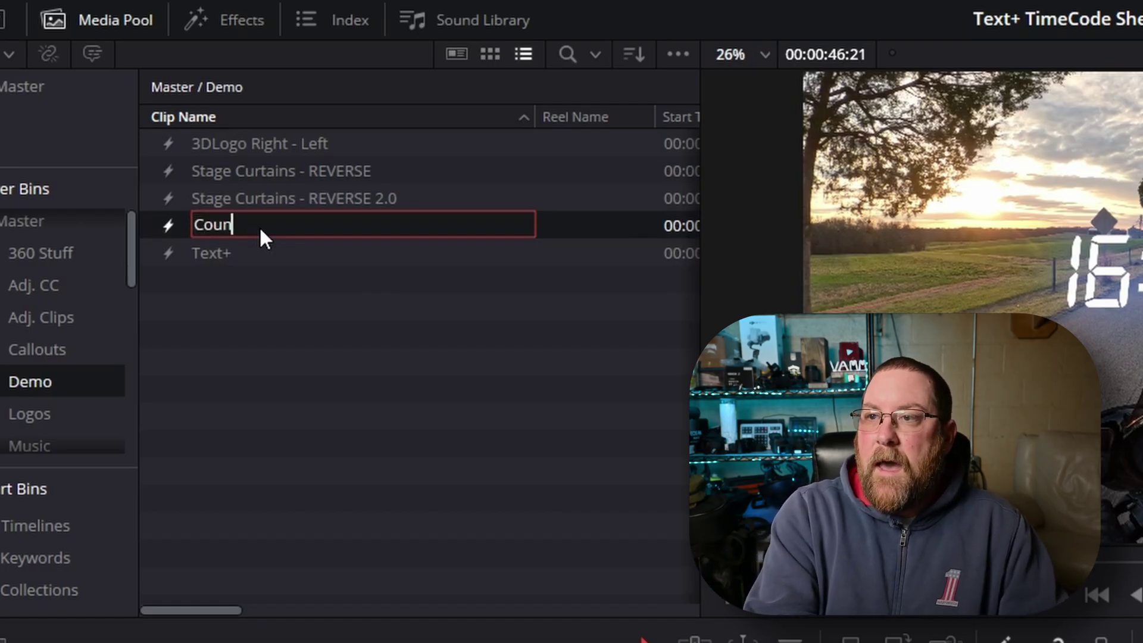
{"action": "type", "text": "tdown Timer"}
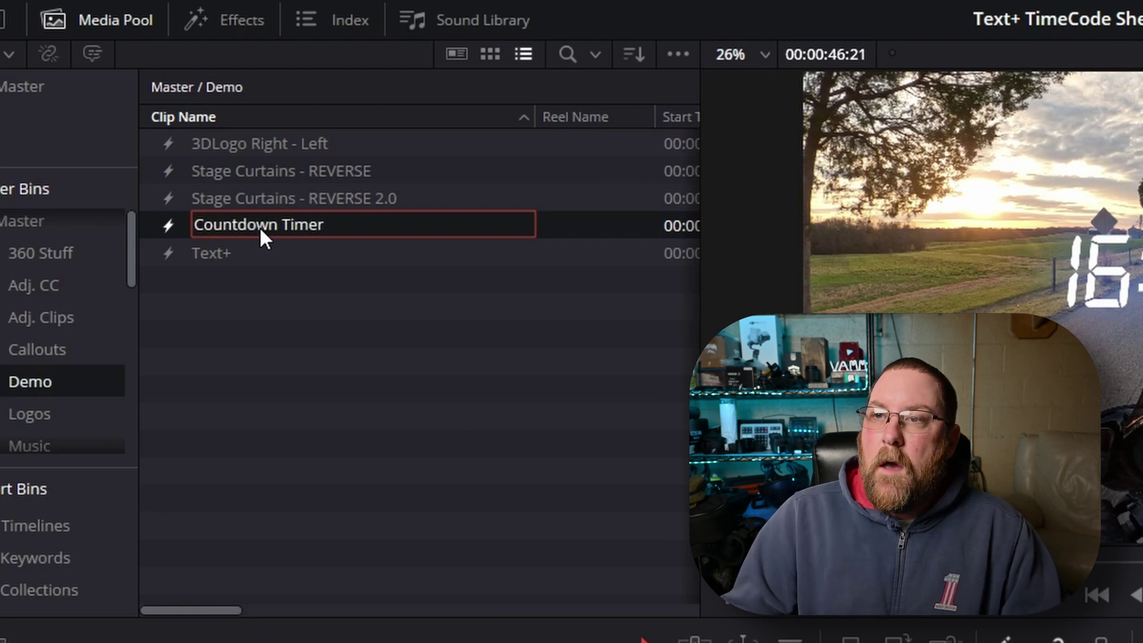
{"action": "left_click", "coordinate": [255, 248]}
{"action": "left_click", "coordinate": [216, 246]}
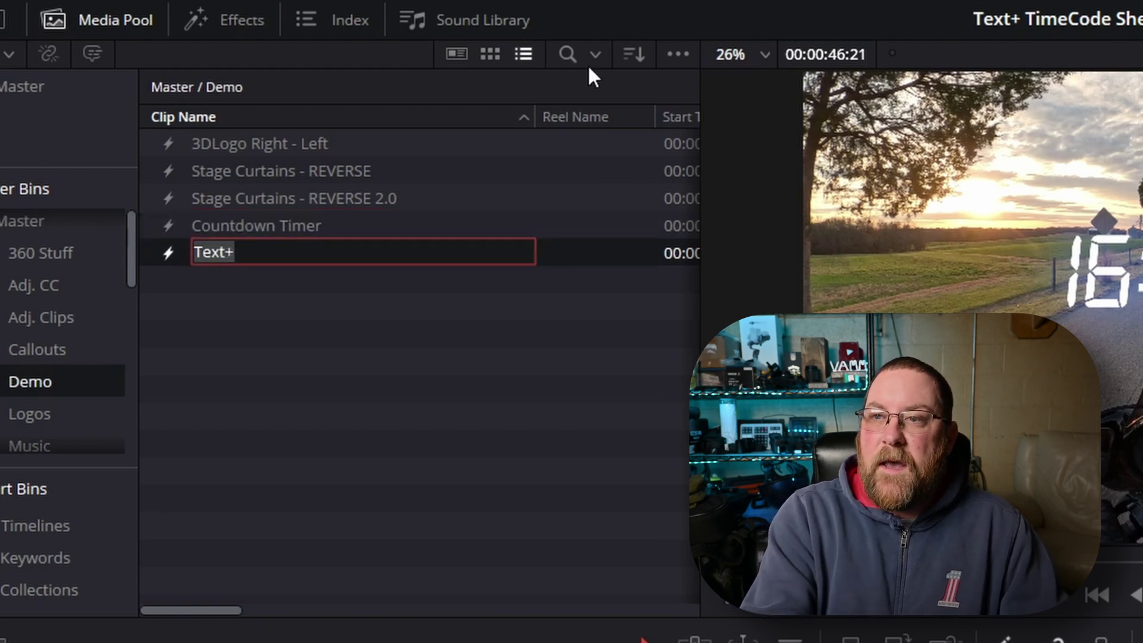
{"action": "type", "text": "Countdown Timer"}
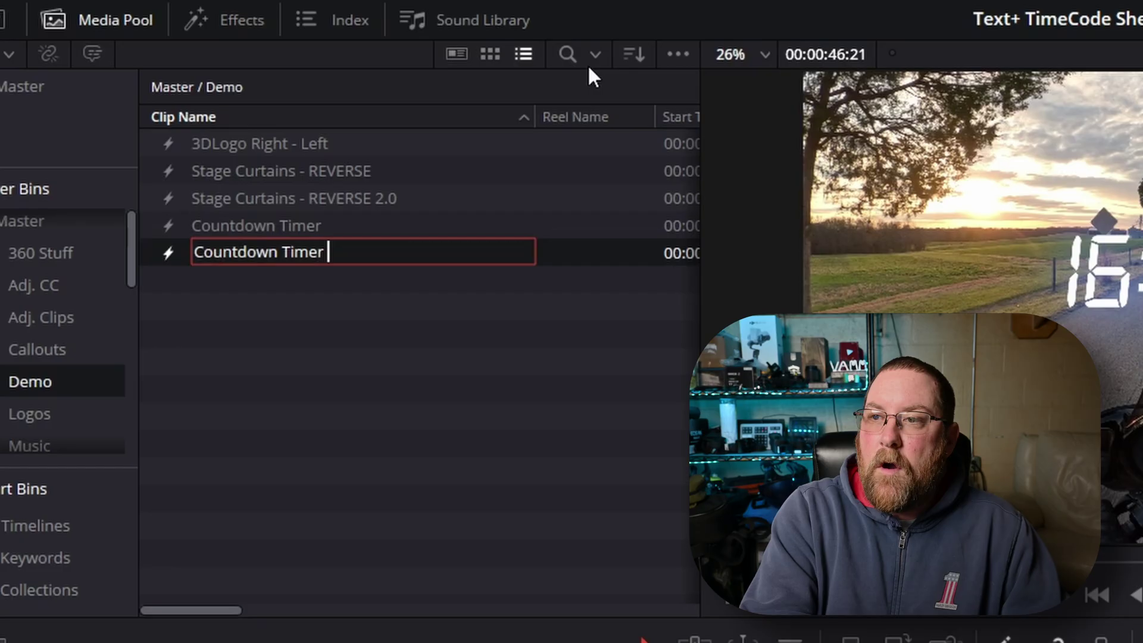
{"action": "type", "text": " Glow"}
{"action": "key", "text": "Return"}
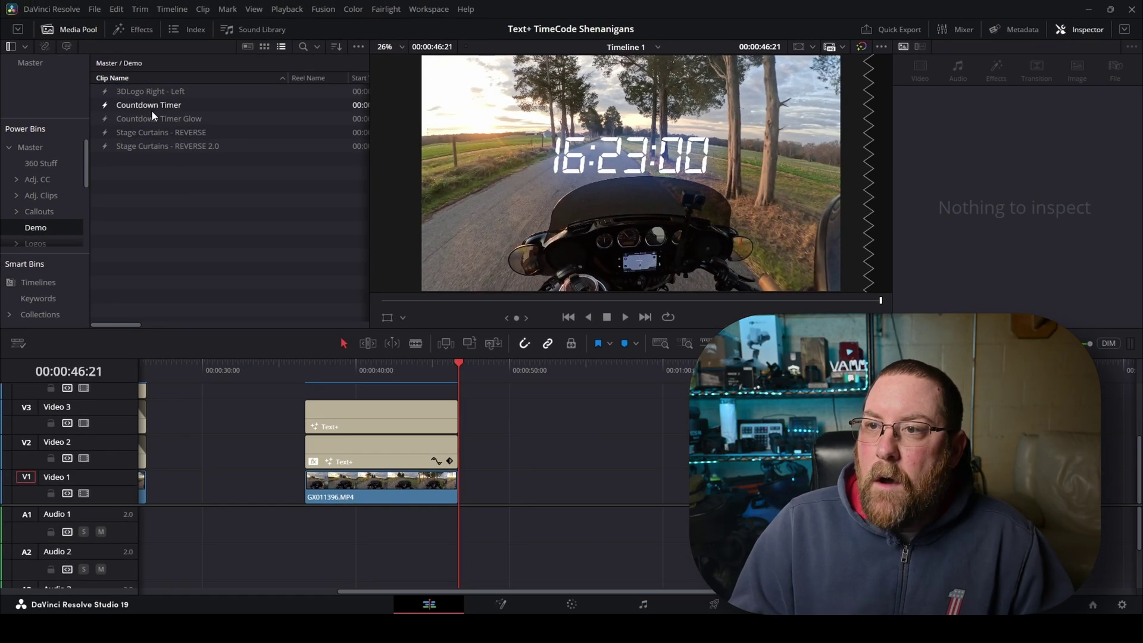
Step: Place Countdown Timer on V2 and Countdown Timer Glow on V1, then scrub through the countdown
{"action": "left_click_drag", "start_coordinate": [150, 104], "coordinate": [500, 441]}
{"action": "left_click_drag", "start_coordinate": [169, 123], "coordinate": [499, 496]}
{"action": "left_click_drag", "start_coordinate": [493, 374], "coordinate": [622, 387]}
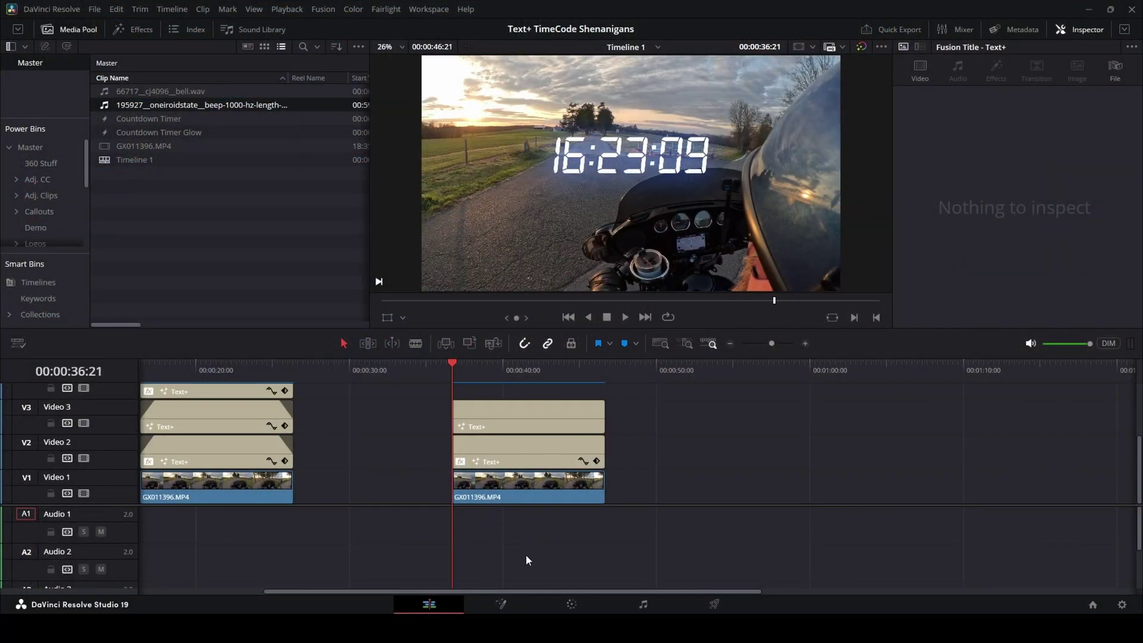
Step: Add the 1000 Hz beep to Audio 1 at 00:00:36:21 and step the playhead ahead one second
{"action": "scroll", "coordinate": [519, 541], "scroll_direction": "up", "scroll_amount": 5}
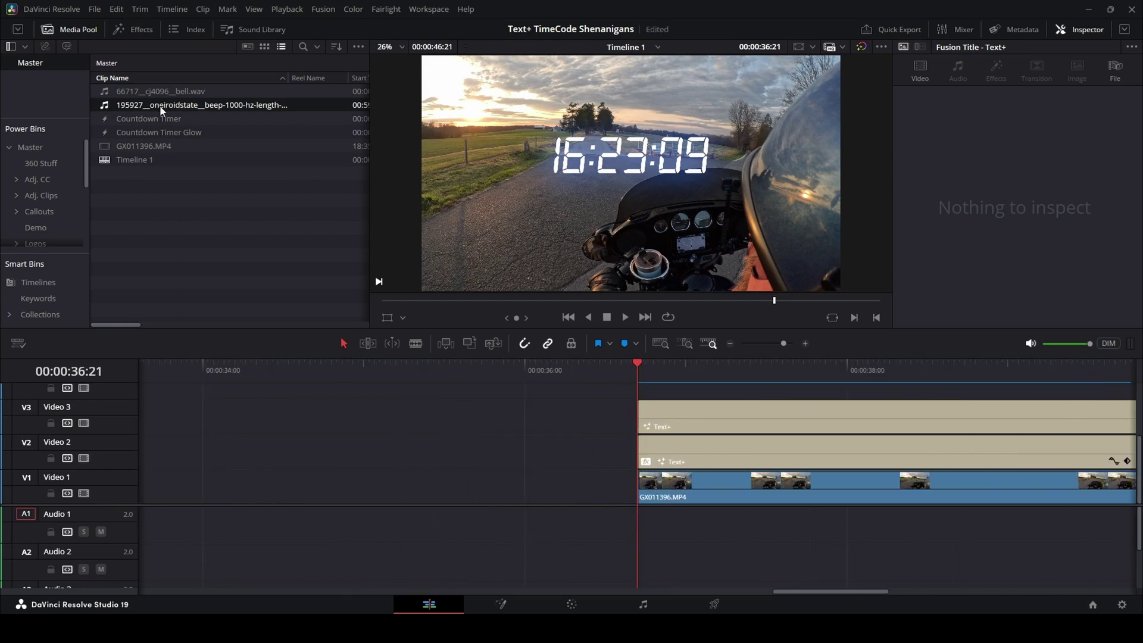
{"action": "left_click_drag", "start_coordinate": [159, 105], "coordinate": [631, 513]}
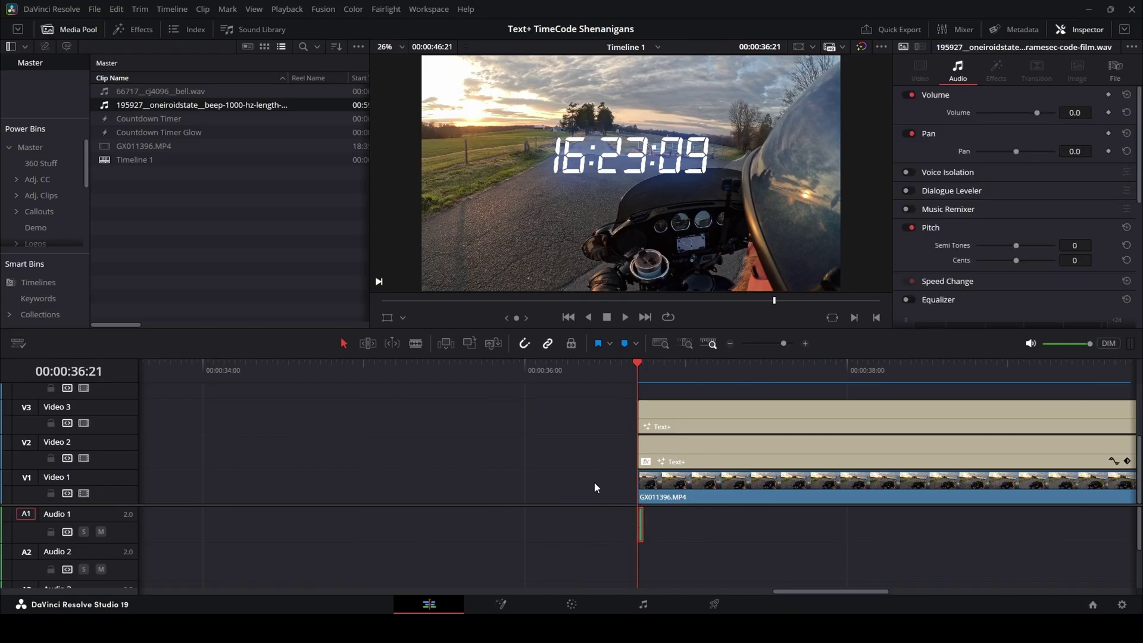
{"action": "left_click_drag", "start_coordinate": [644, 370], "coordinate": [637, 377]}
{"action": "scroll", "coordinate": [615, 457], "scroll_direction": "right", "scroll_amount": 3}
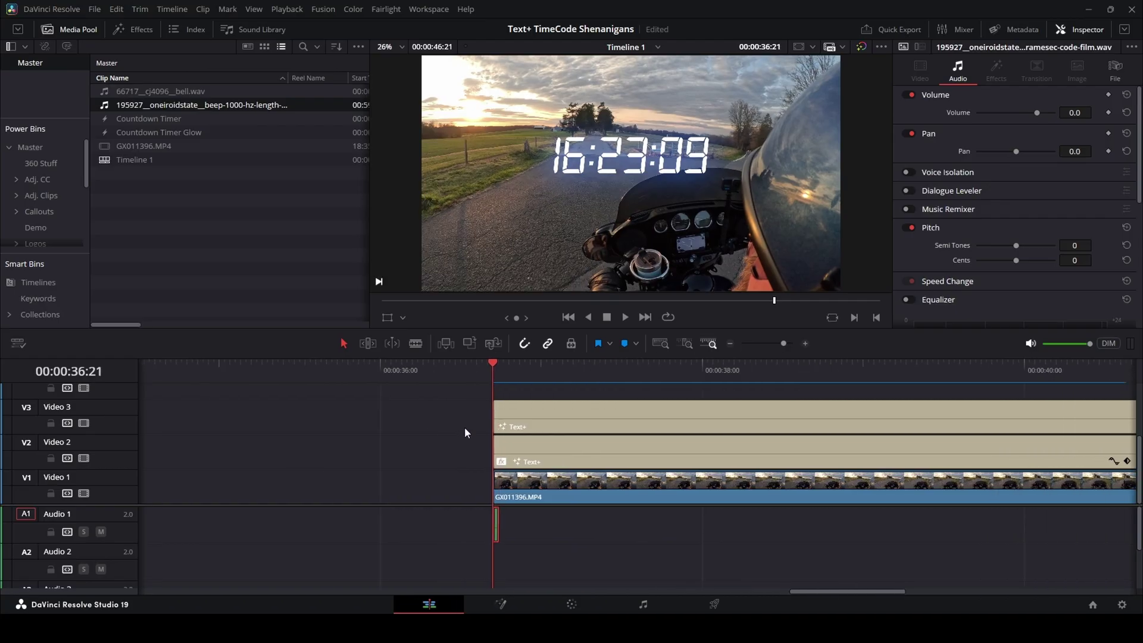
{"action": "key", "text": "shift+Right"}
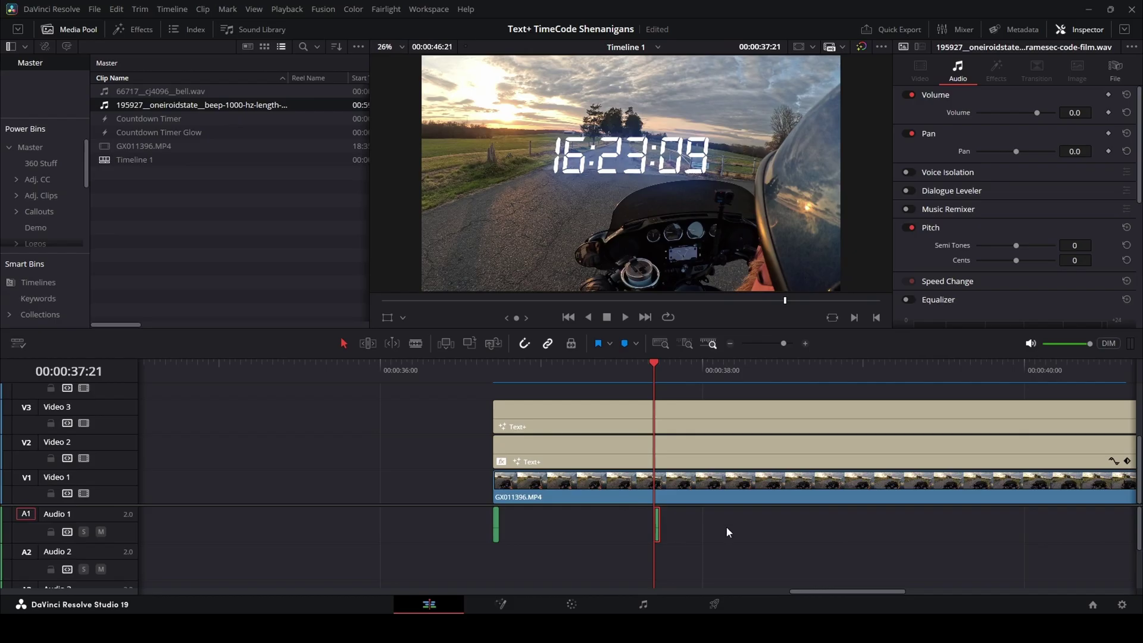
Step: Play back to hear the beeps, then return to 00:00:36:21 and select the first beep clip
{"action": "left_click", "coordinate": [466, 376]}
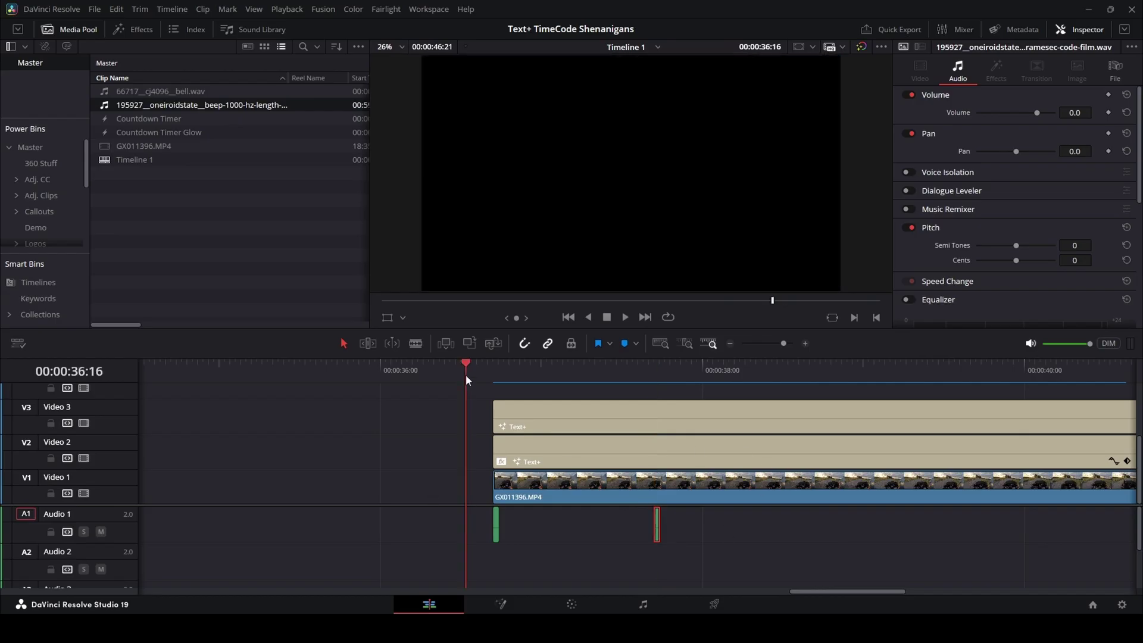
{"action": "key", "text": "space"}
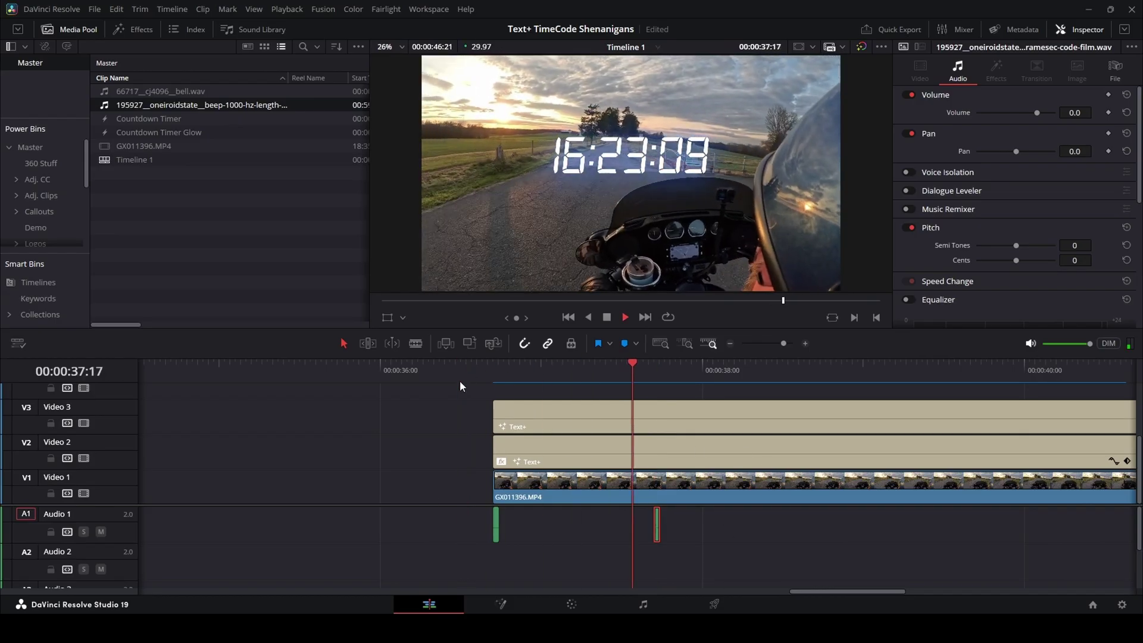
{"action": "key", "text": "space"}
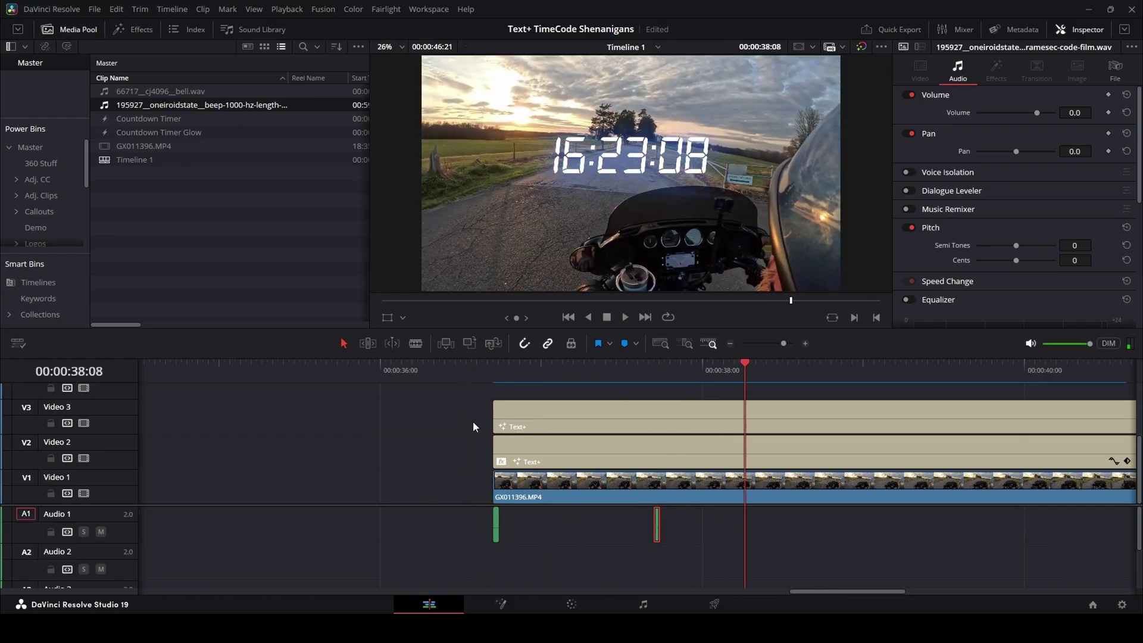
{"action": "left_click", "coordinate": [493, 368]}
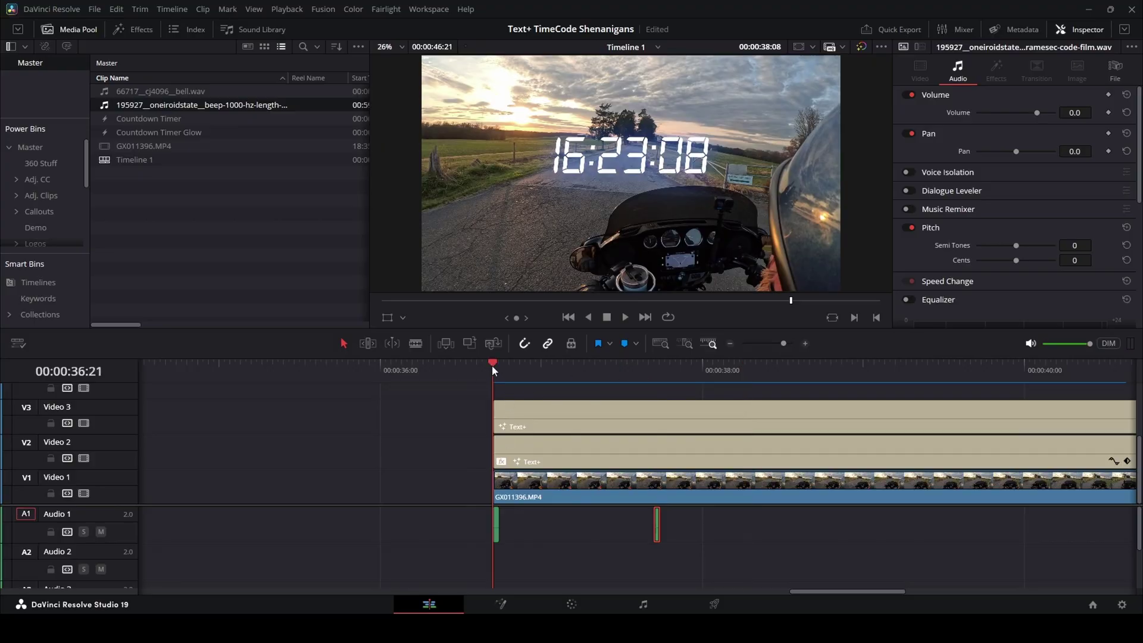
{"action": "left_click", "coordinate": [497, 525]}
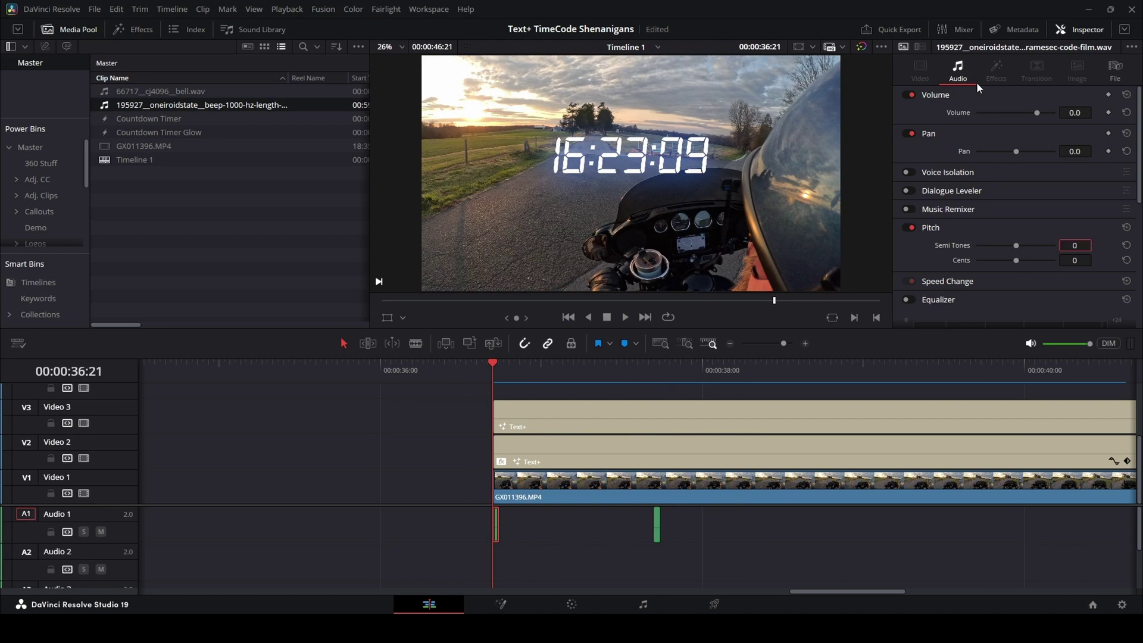
Step: Select the first beep clip and set its Pitch Semi Tones to 5, leaving Cents at 0
{"action": "left_click", "coordinate": [548, 543]}
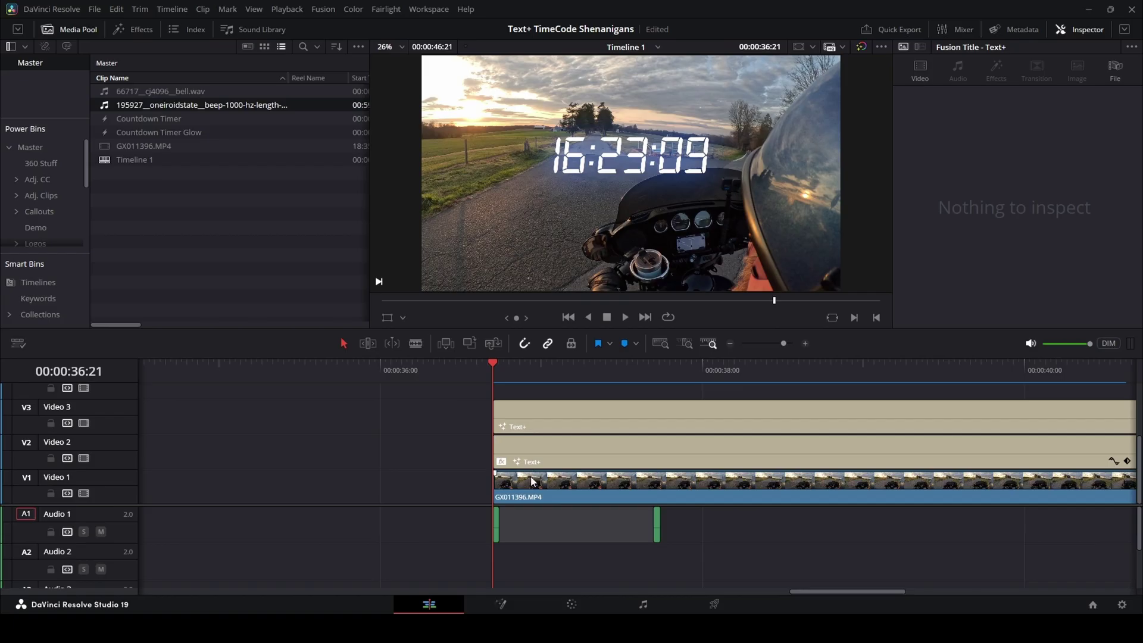
{"action": "left_click", "coordinate": [534, 481]}
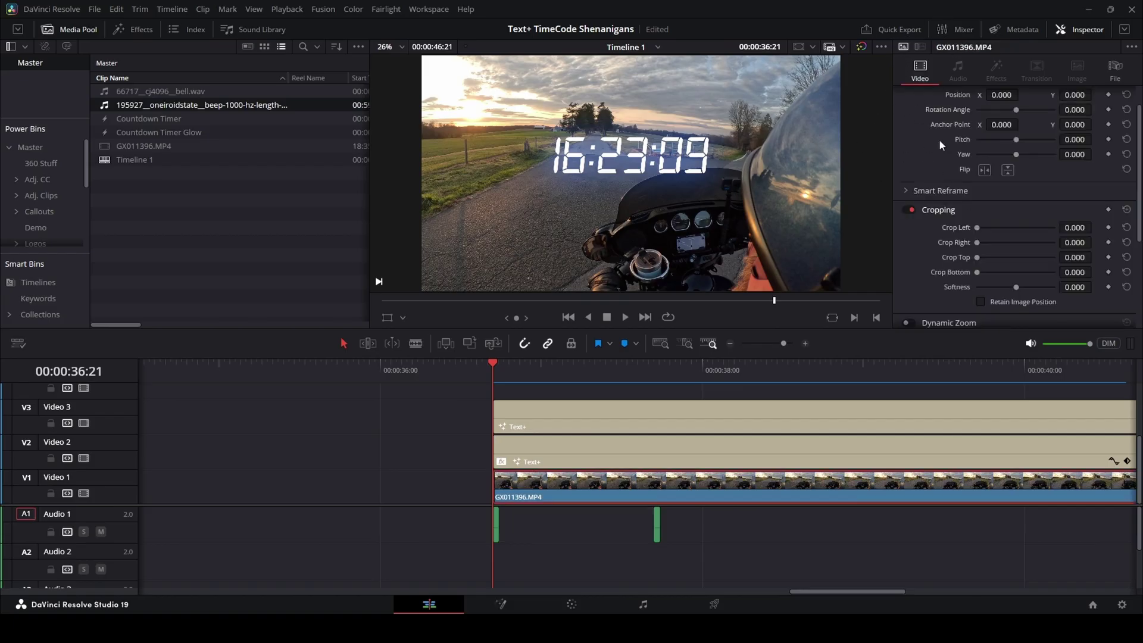
{"action": "left_click", "coordinate": [497, 525]}
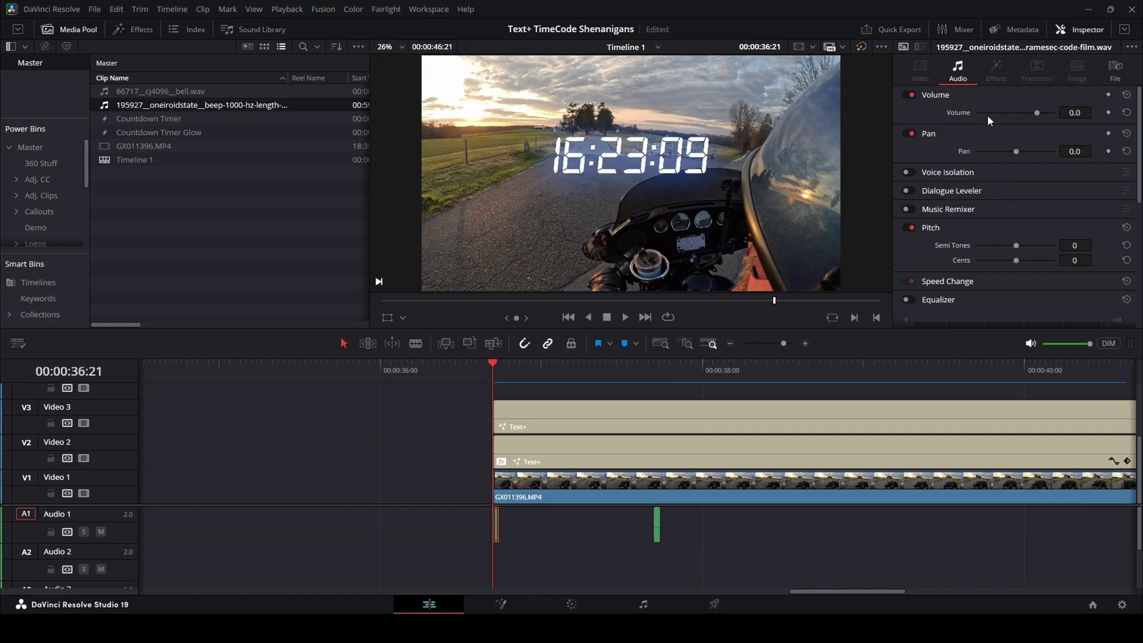
{"action": "scroll", "coordinate": [1050, 181], "scroll_direction": "down", "scroll_amount": 1}
{"action": "scroll", "coordinate": [1027, 159], "scroll_direction": "down", "scroll_amount": 1}
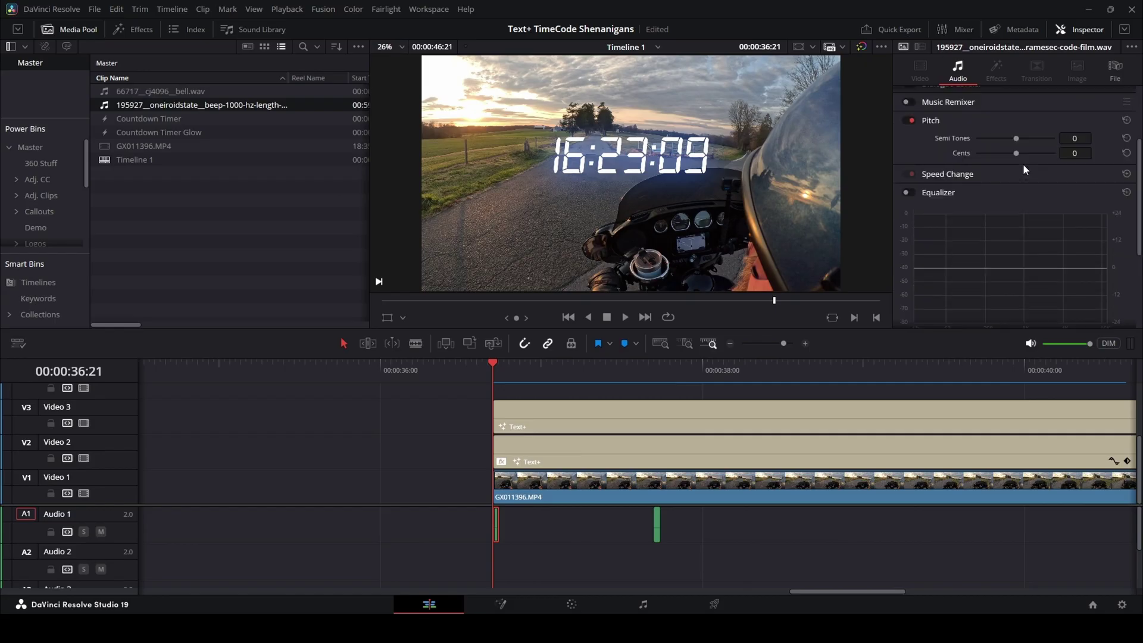
{"action": "scroll", "coordinate": [1023, 163], "scroll_direction": "up", "scroll_amount": 1}
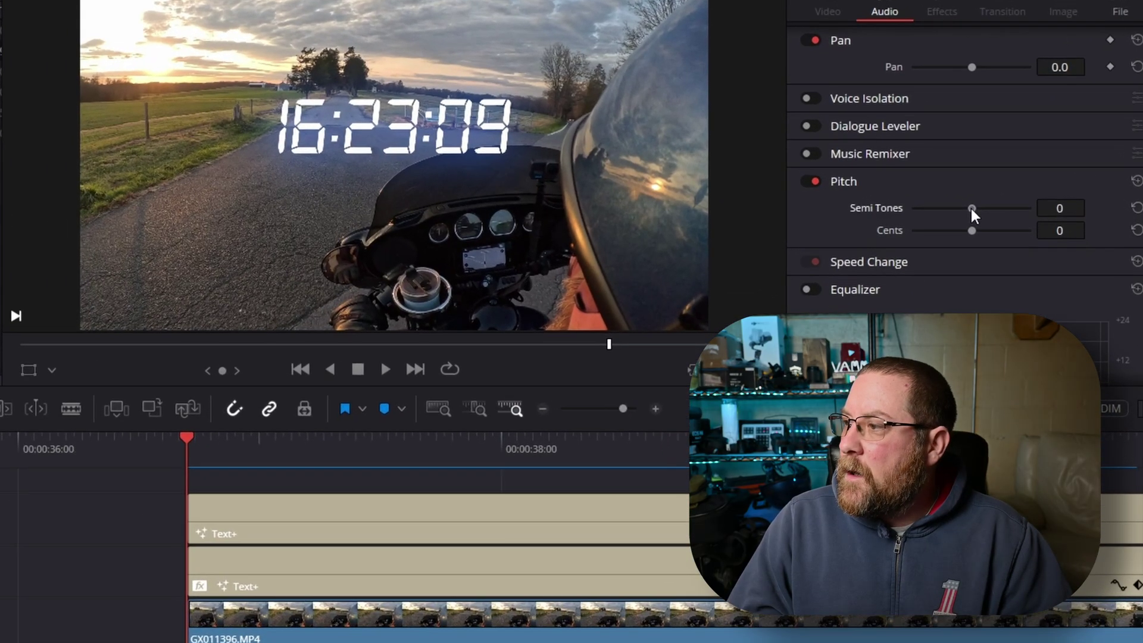
{"action": "mouse_move", "coordinate": [972, 207]}
{"action": "left_mouse_down"}
{"action": "mouse_move", "coordinate": [1001, 212]}
{"action": "mouse_move", "coordinate": [923, 205]}
{"action": "mouse_move", "coordinate": [990, 201]}
{"action": "left_mouse_up"}
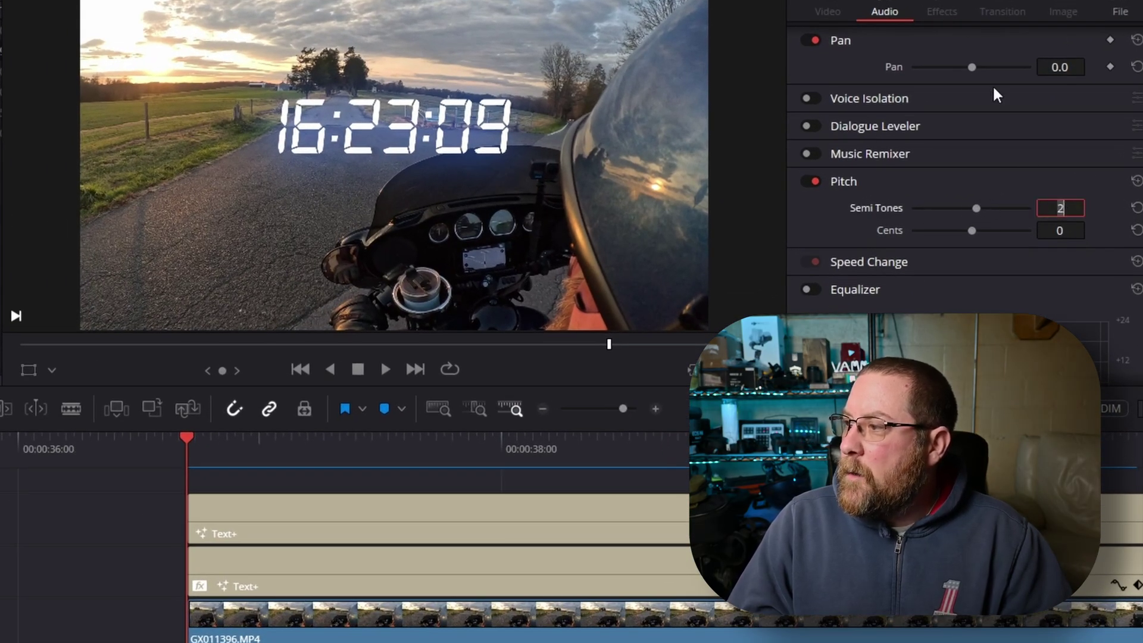
{"action": "type", "text": "9"}
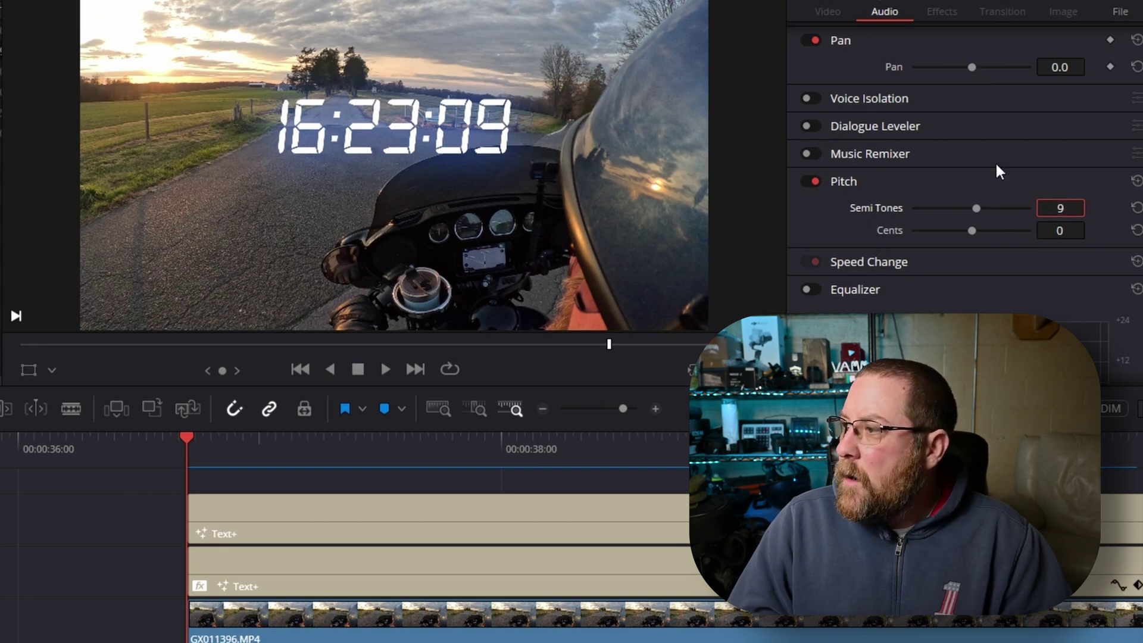
{"action": "scroll", "coordinate": [1012, 277], "scroll_direction": "up", "scroll_amount": 2}
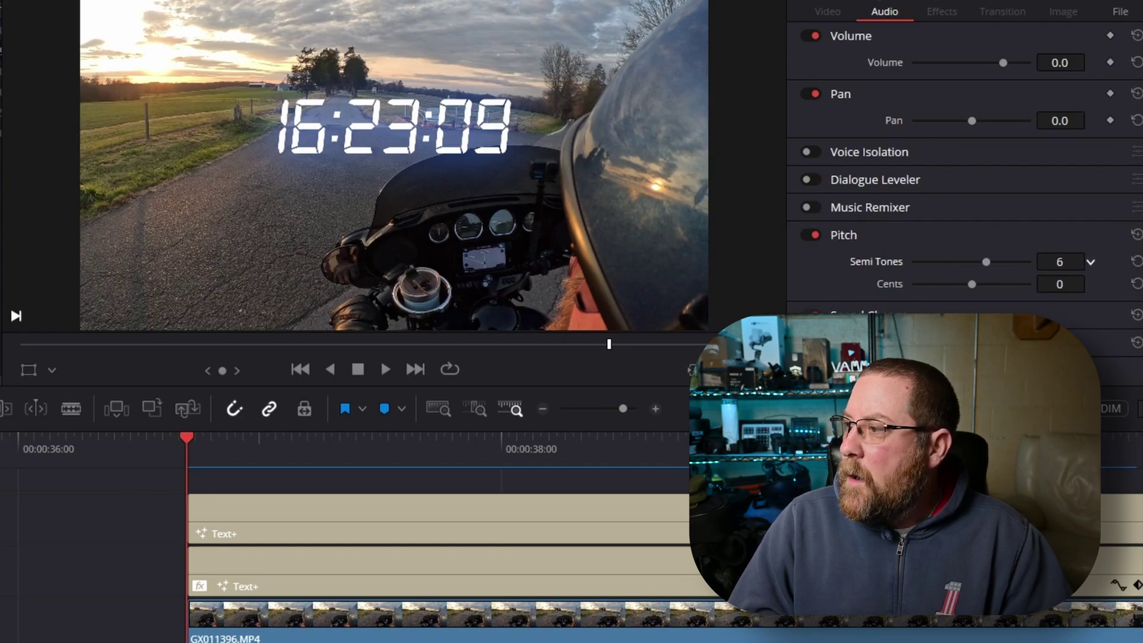
{"action": "scroll", "coordinate": [369, 595], "scroll_direction": "right", "scroll_amount": 4}
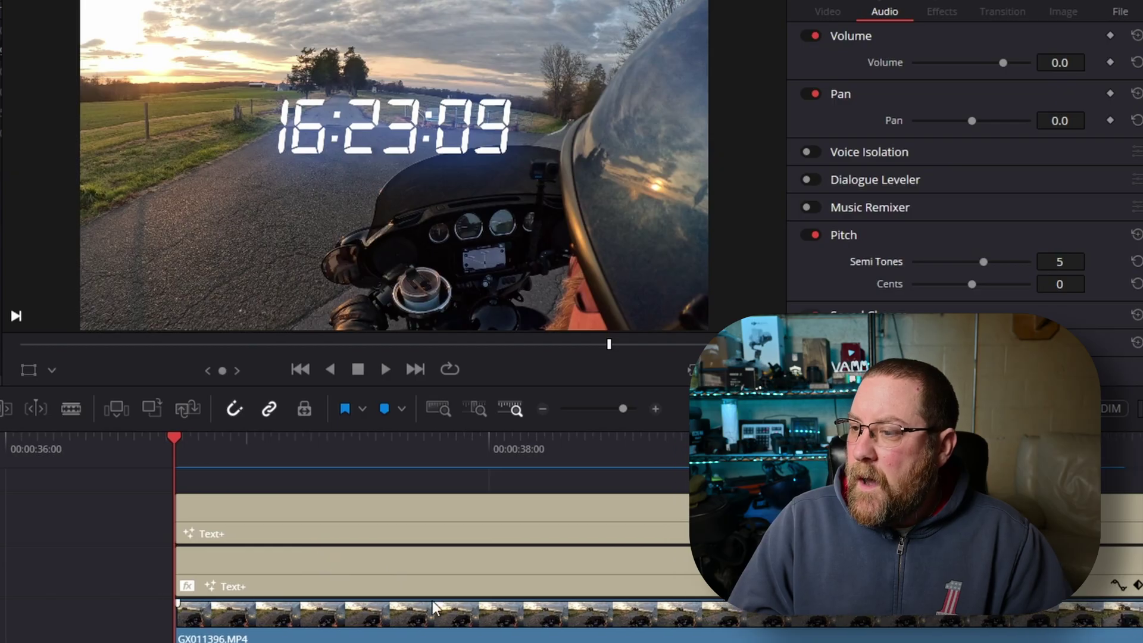
{"action": "scroll", "coordinate": [342, 608], "scroll_direction": "down", "scroll_amount": 3}
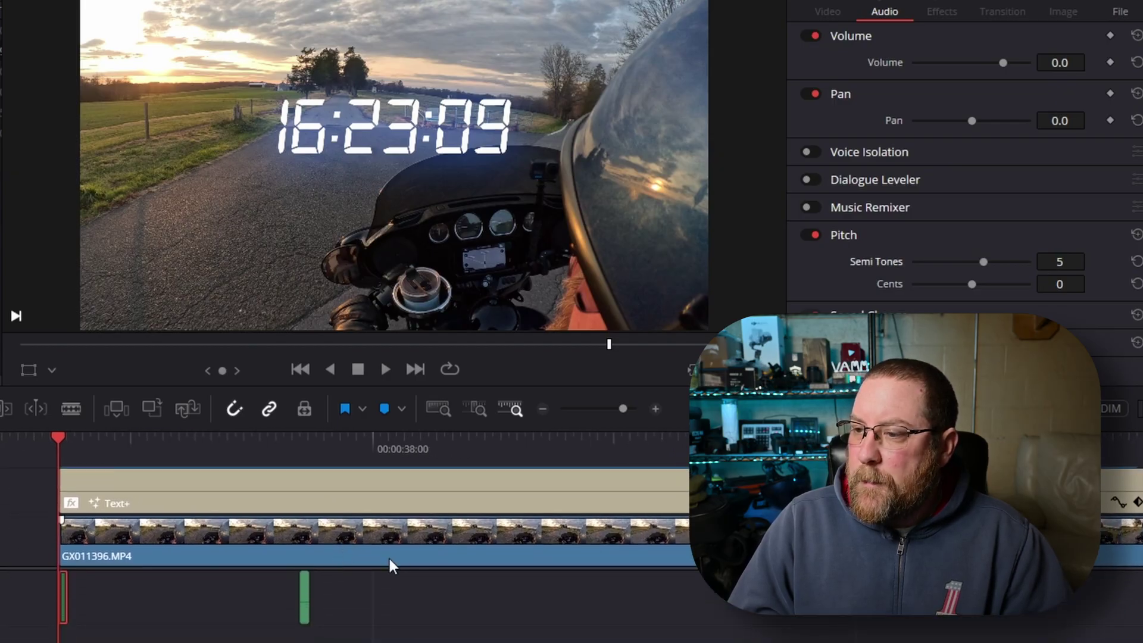
Step: Copy the pitched and plain beep pair one second later on Audio 1, then play it back
{"action": "left_click_drag", "start_coordinate": [382, 603], "coordinate": [35, 592]}
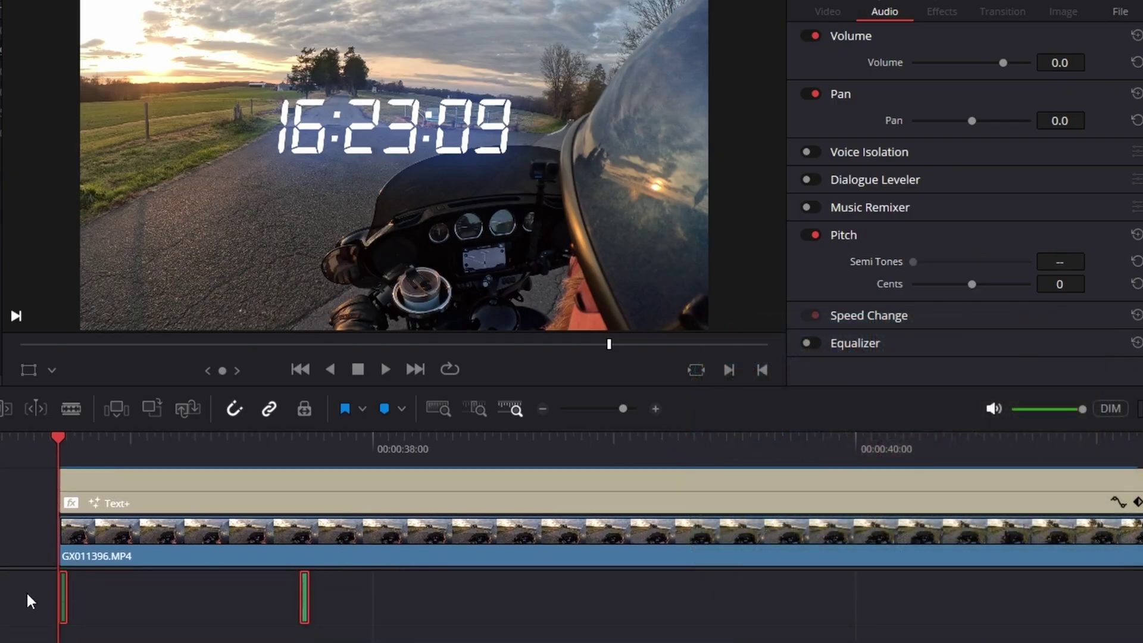
{"action": "left_click", "coordinate": [298, 441]}
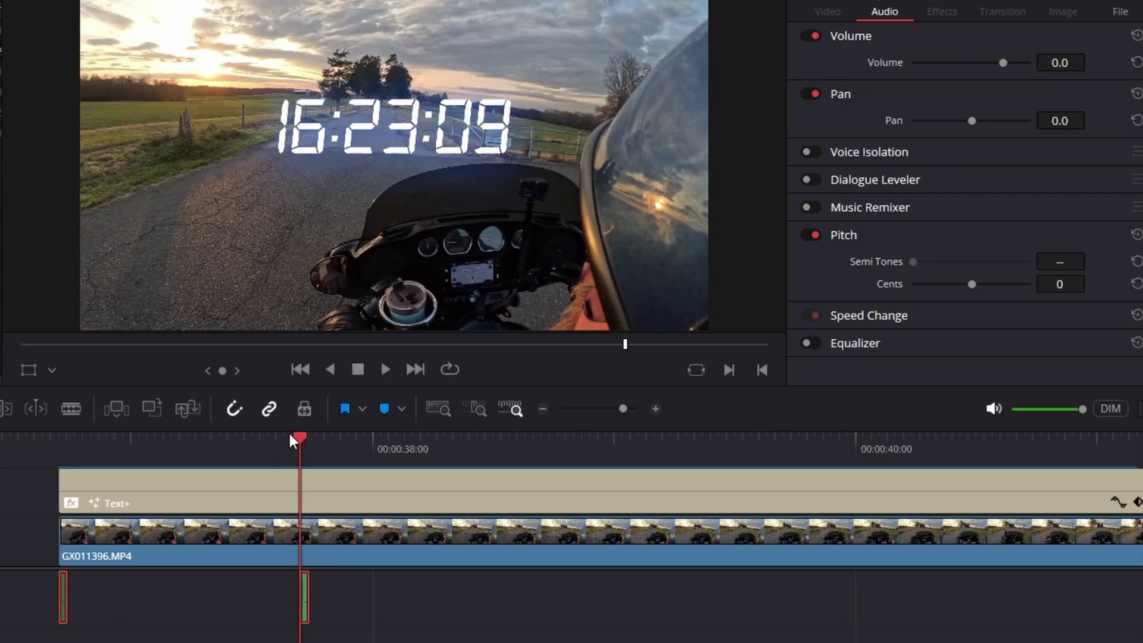
{"action": "key", "text": "shift+Right"}
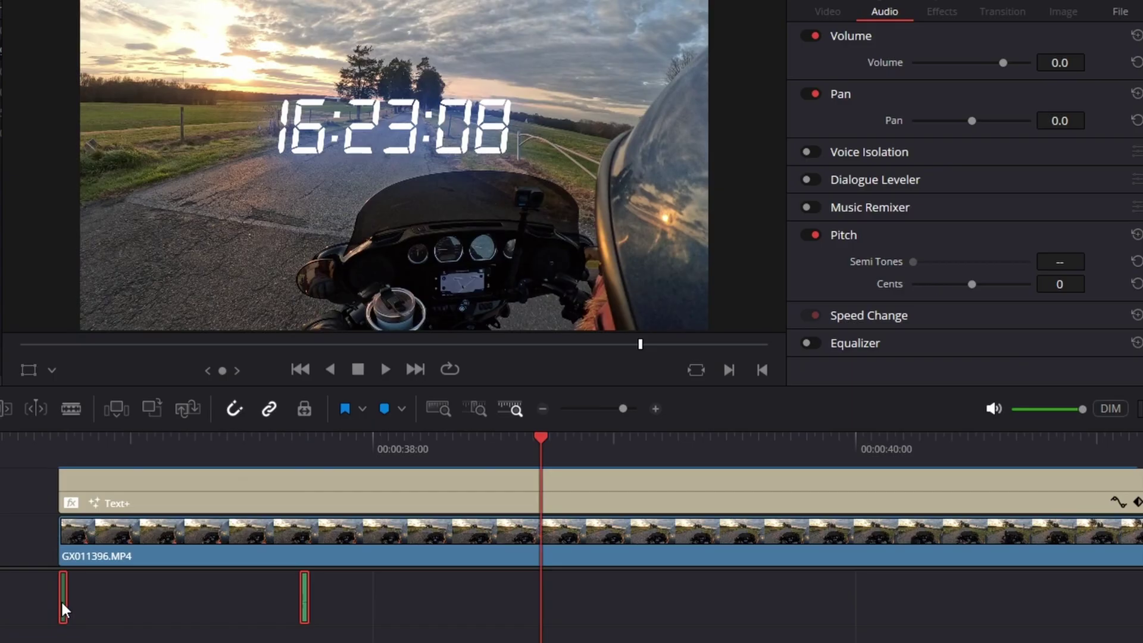
{"action": "left_click_drag", "start_coordinate": [63, 599], "coordinate": [555, 616]}
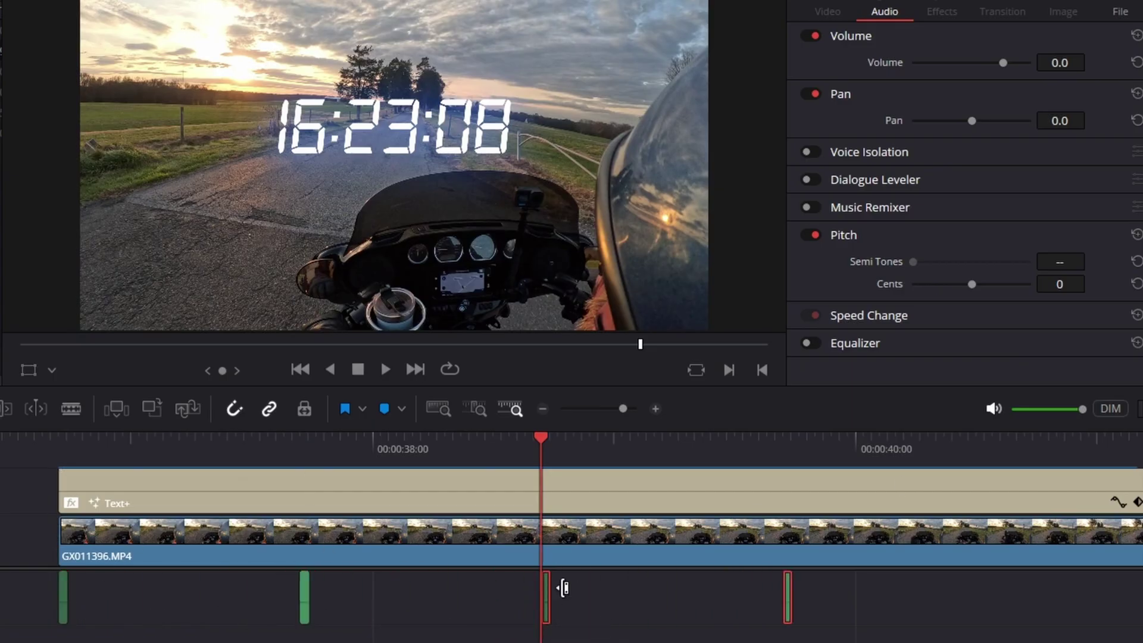
{"action": "scroll", "coordinate": [559, 590], "scroll_direction": "down", "scroll_amount": 3}
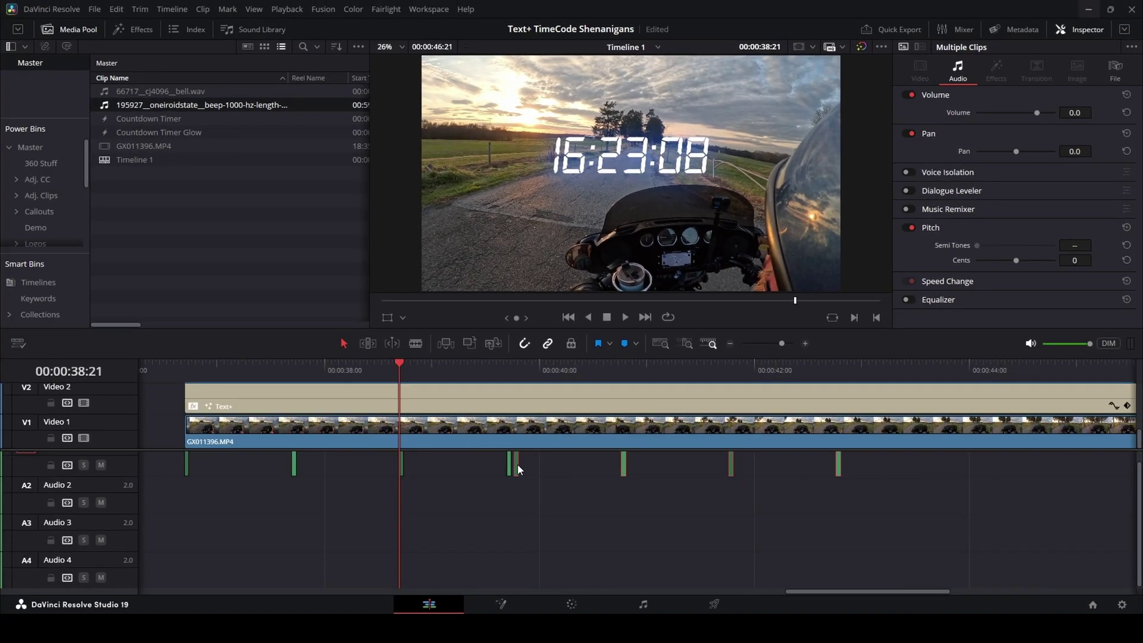
{"action": "key", "text": "Delete"}
{"action": "key", "text": "space"}
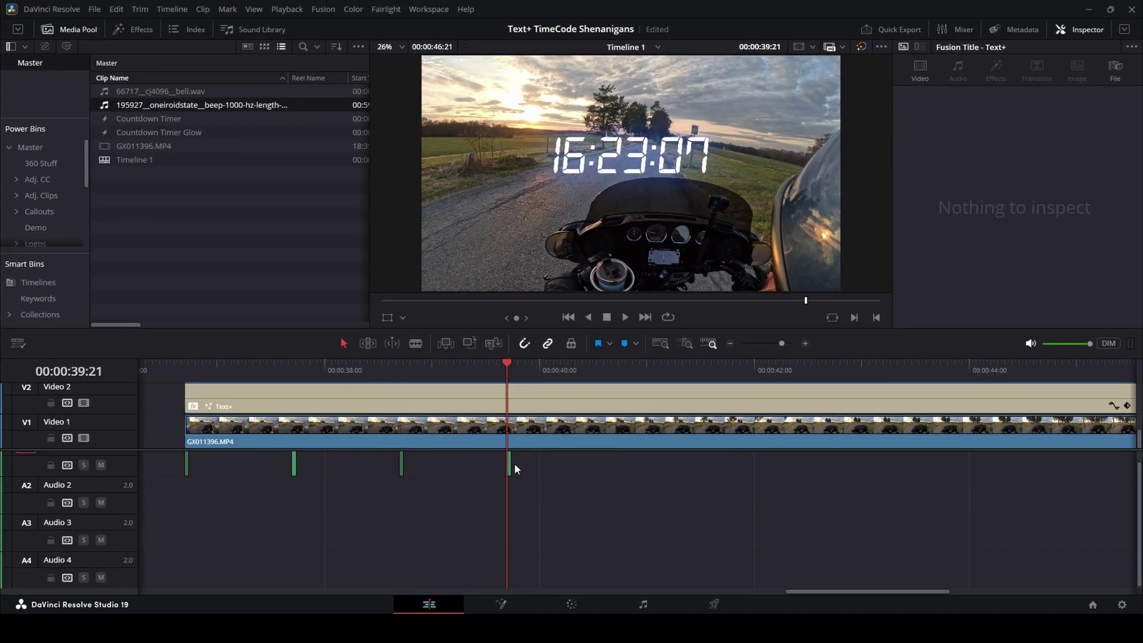
Step: Duplicate the four-beep set starting one second after 00:00:43:21
{"action": "left_click_drag", "start_coordinate": [515, 470], "coordinate": [624, 483]}
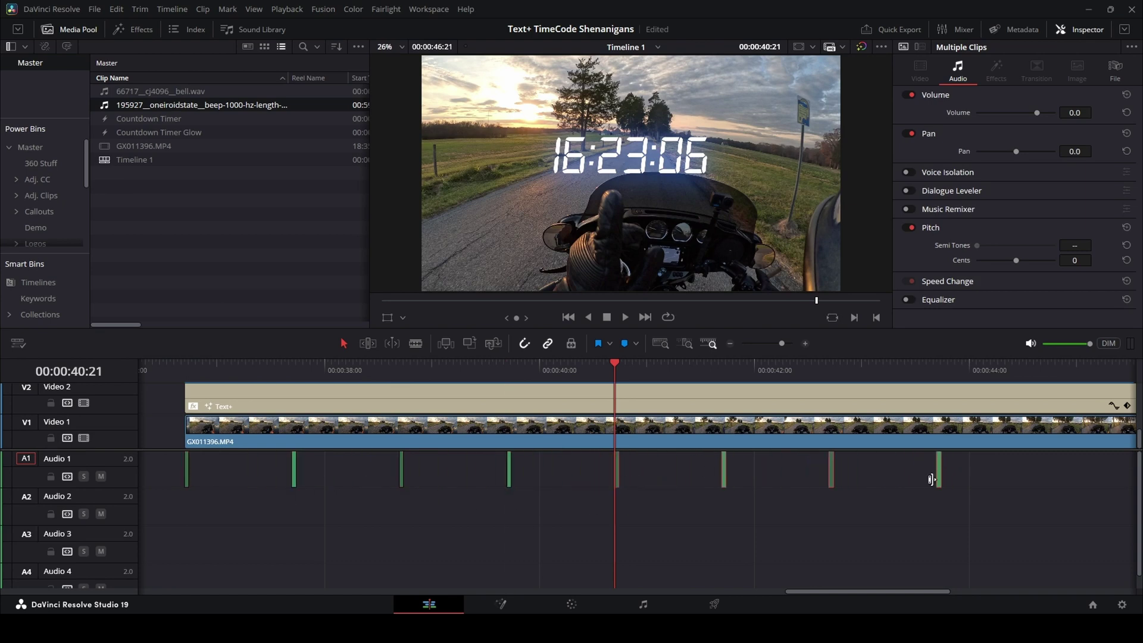
{"action": "scroll", "coordinate": [687, 485], "scroll_direction": "down", "scroll_amount": 3}
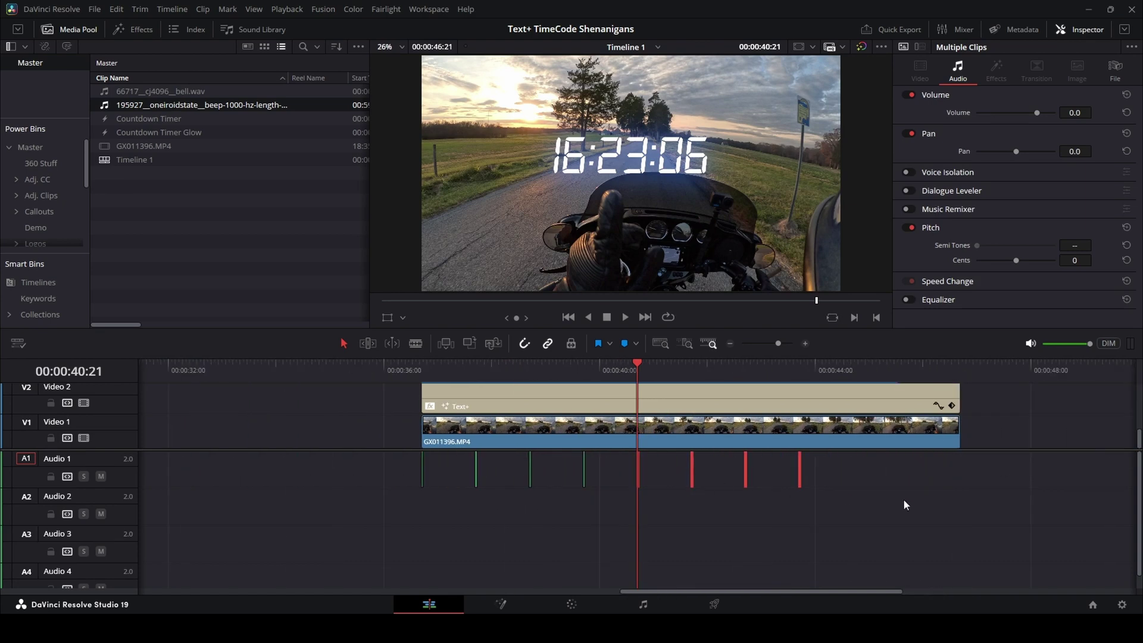
{"action": "scroll", "coordinate": [884, 487], "scroll_direction": "up", "scroll_amount": 2}
{"action": "scroll", "coordinate": [891, 476], "scroll_direction": "right", "scroll_amount": 5}
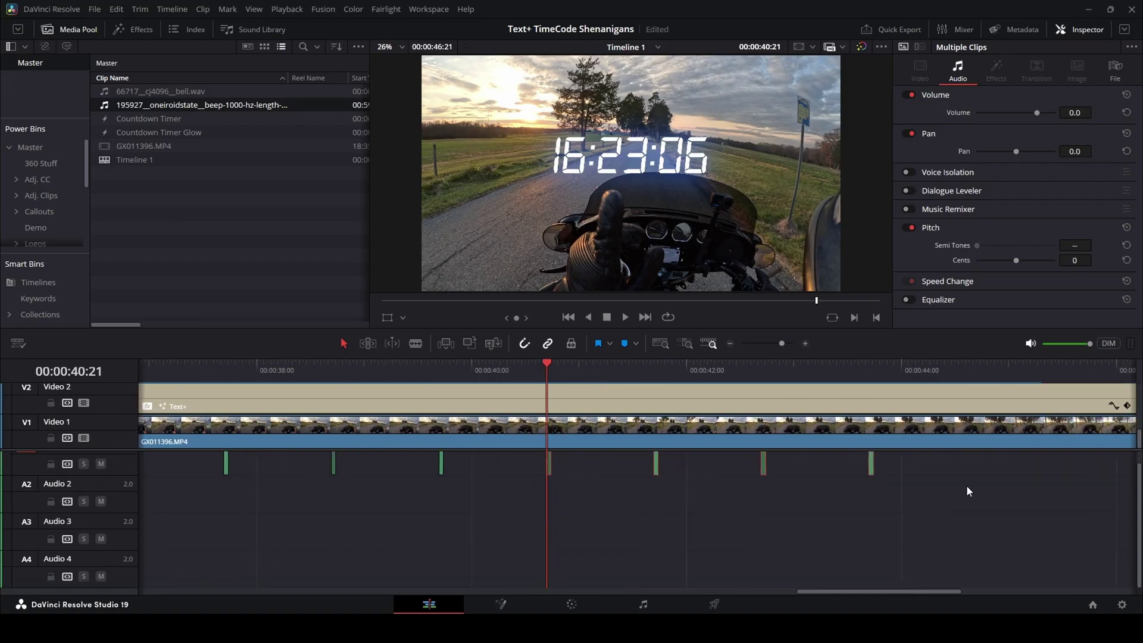
{"action": "scroll", "coordinate": [599, 456], "scroll_direction": "down", "scroll_amount": 1}
{"action": "left_click", "coordinate": [523, 368]}
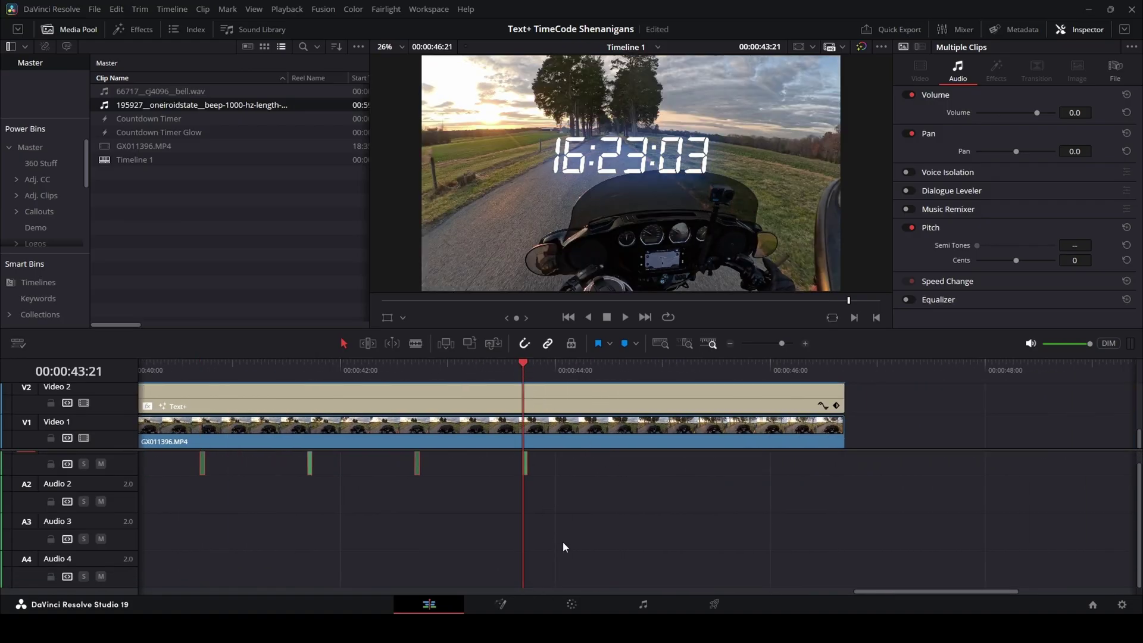
{"action": "scroll", "coordinate": [575, 498], "scroll_direction": "up", "scroll_amount": 1}
{"action": "key", "text": "shift+Right"}
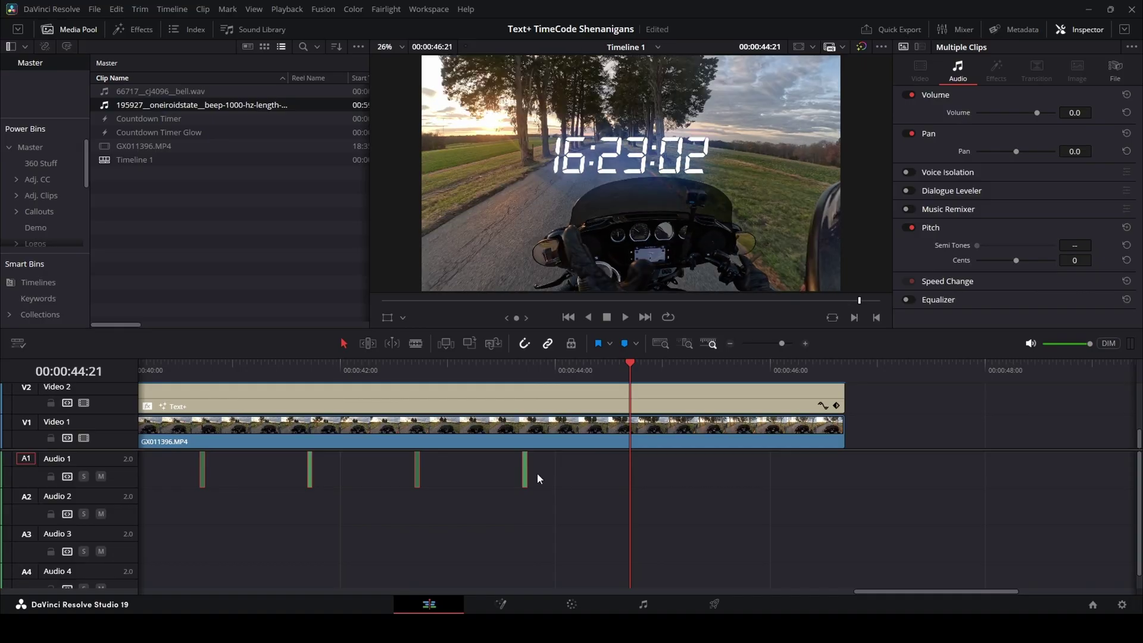
{"action": "left_click_drag", "start_coordinate": [202, 474], "coordinate": [635, 477]}
Step: Delete the two beeps that run past the end of the motorcycle footage
{"action": "left_click", "coordinate": [902, 516]}
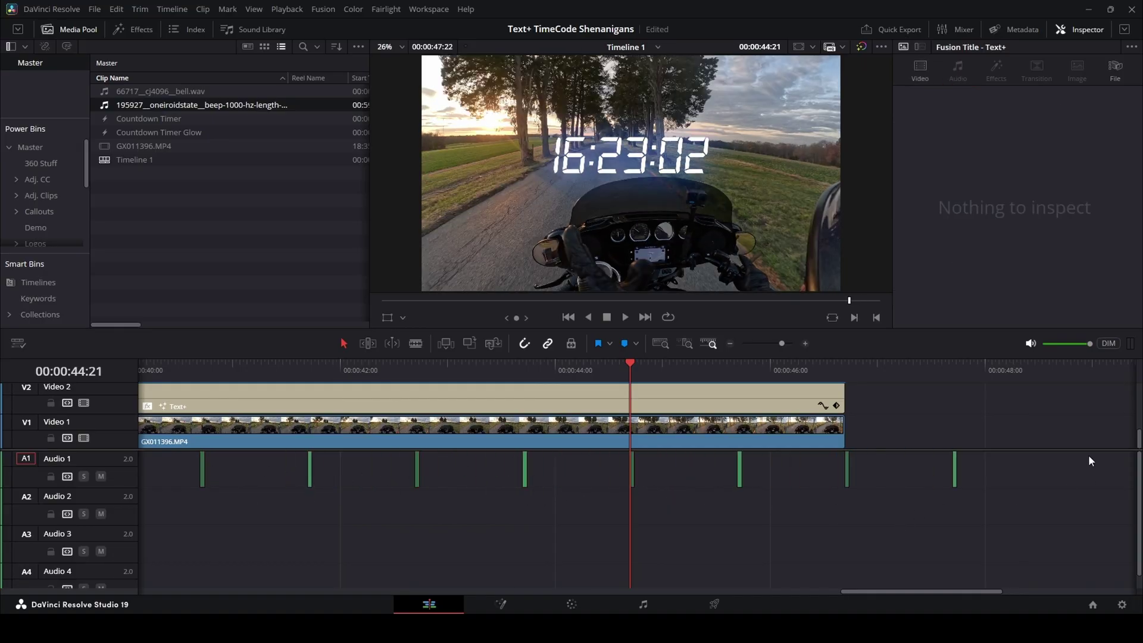
{"action": "left_click_drag", "start_coordinate": [1089, 460], "coordinate": [824, 525]}
{"action": "key", "text": "Delete"}
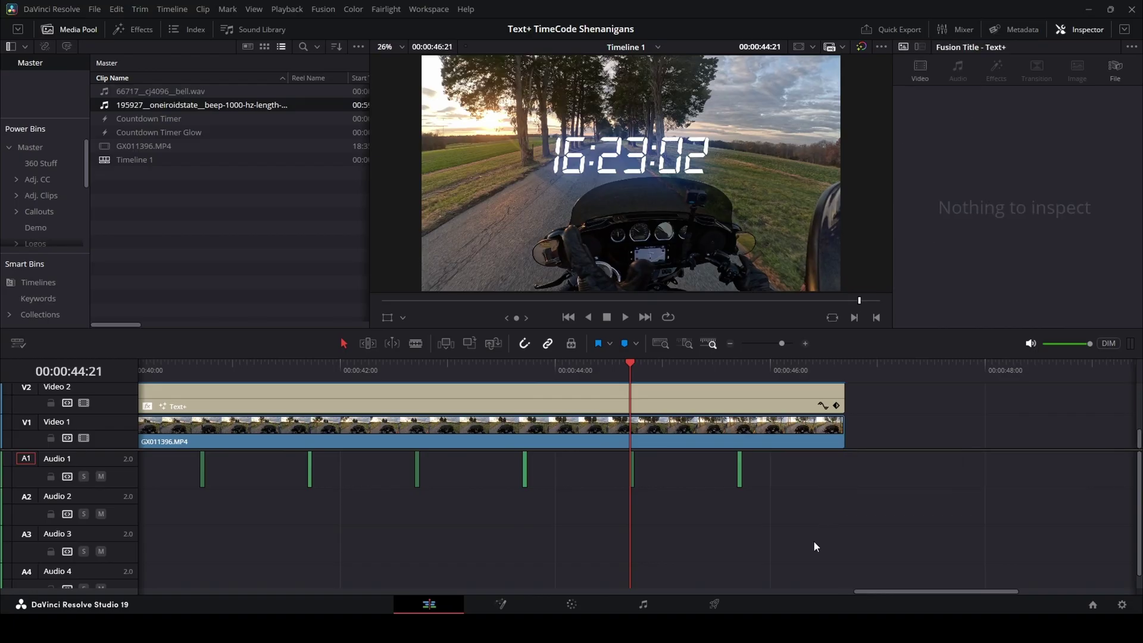